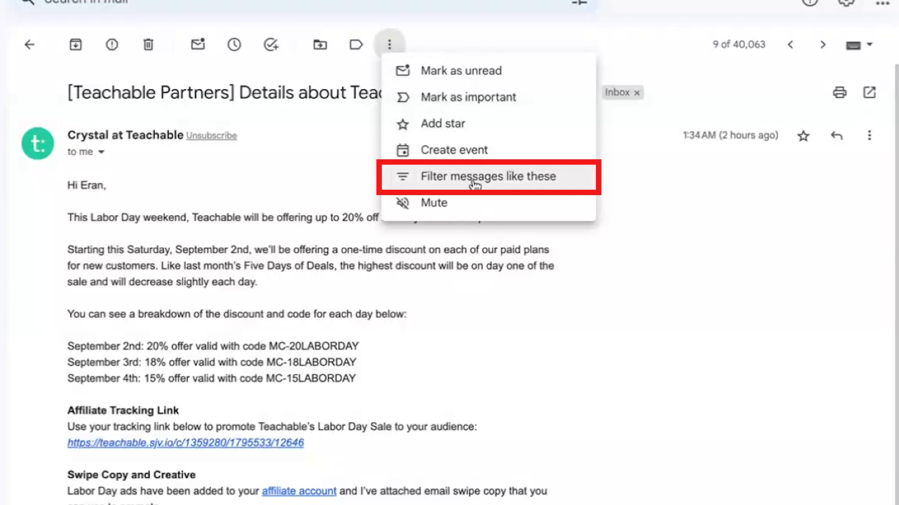
Start a filter from the Teachable affiliate email that marks matching mail as read.
{"action": "left_click", "coordinate": [474, 182]}
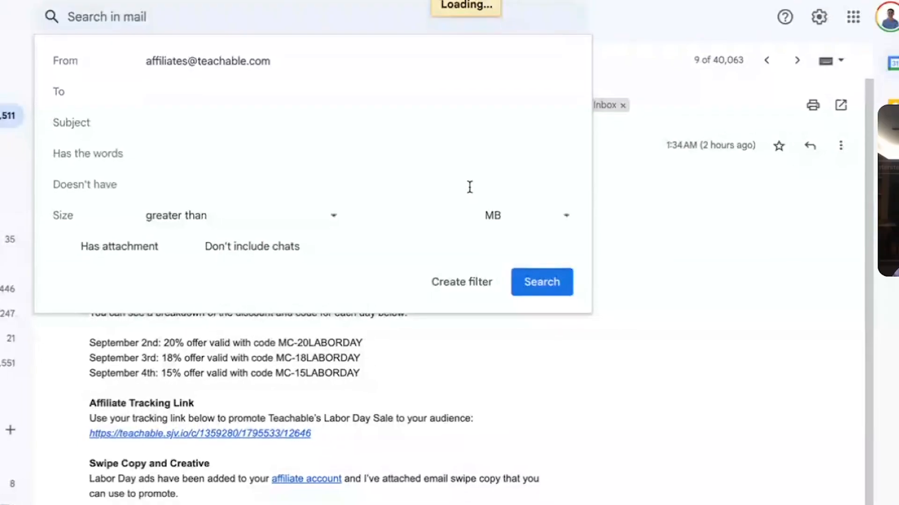
{"action": "left_click", "coordinate": [450, 283]}
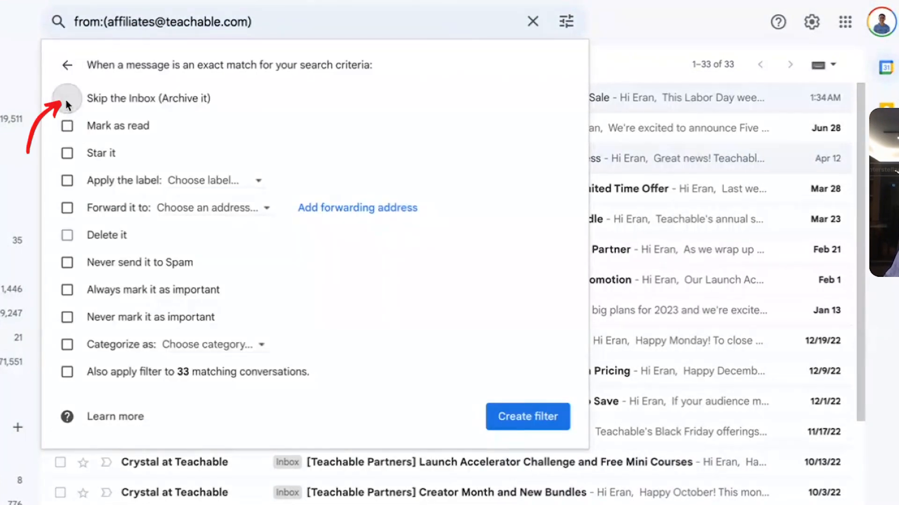
{"action": "left_click", "coordinate": [67, 127]}
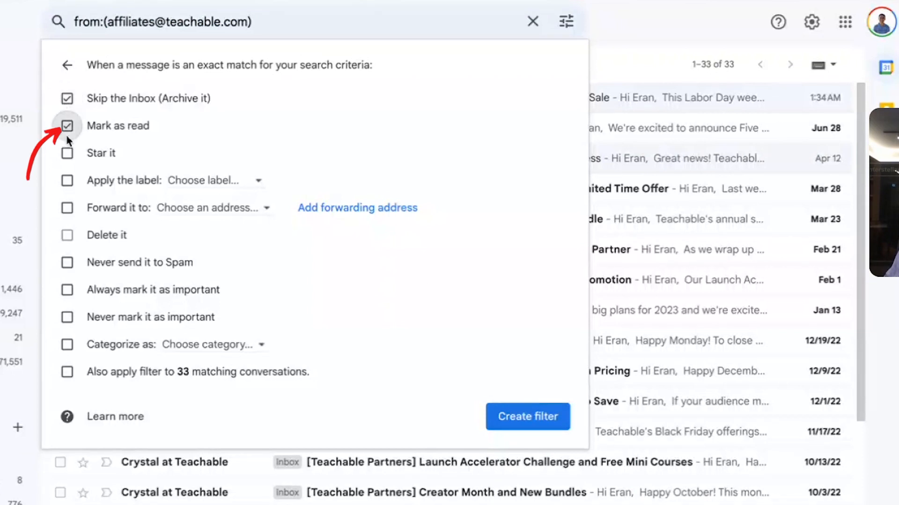
Label matches with a new 'Teachable affiliates' label under Marketing, apply to 33 conversations, and create the filter.
{"action": "left_click", "coordinate": [222, 186]}
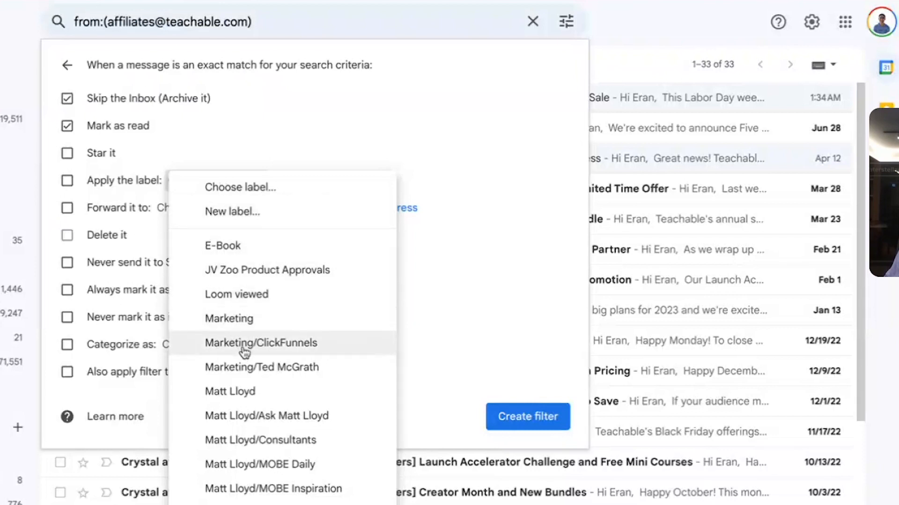
{"action": "left_click", "coordinate": [249, 213]}
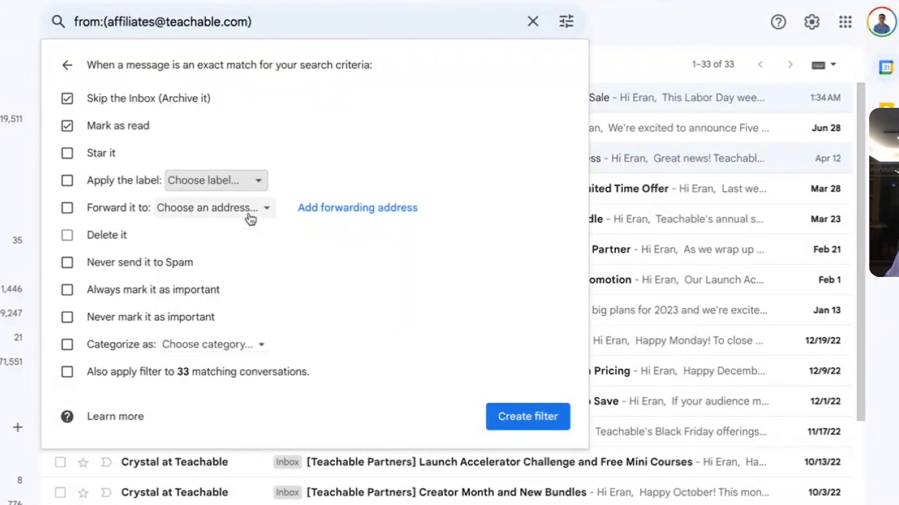
{"action": "type", "text": "Teachable affiliates"}
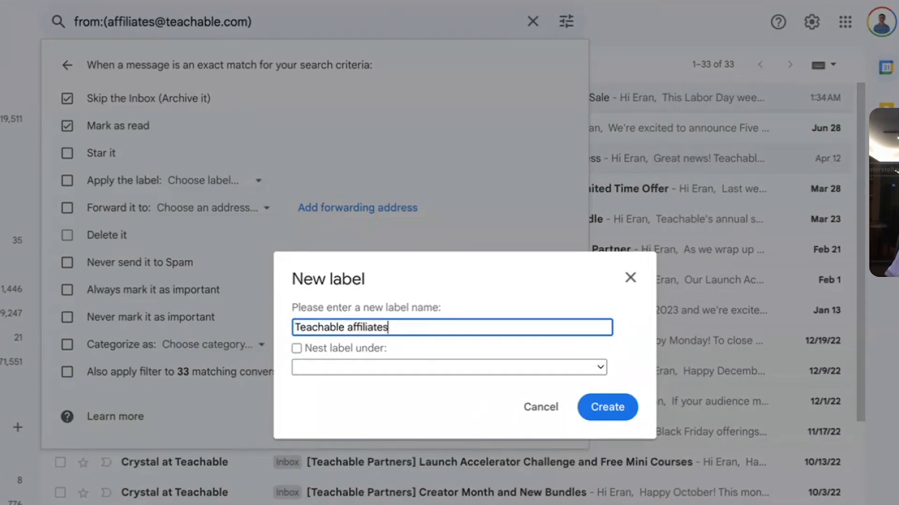
{"action": "left_click", "coordinate": [297, 349]}
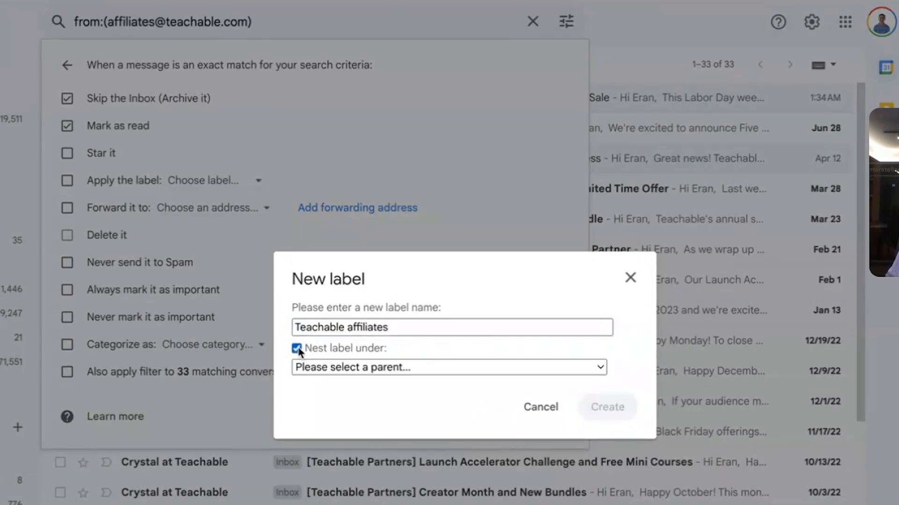
{"action": "left_click", "coordinate": [372, 369]}
{"action": "left_click", "coordinate": [361, 440]}
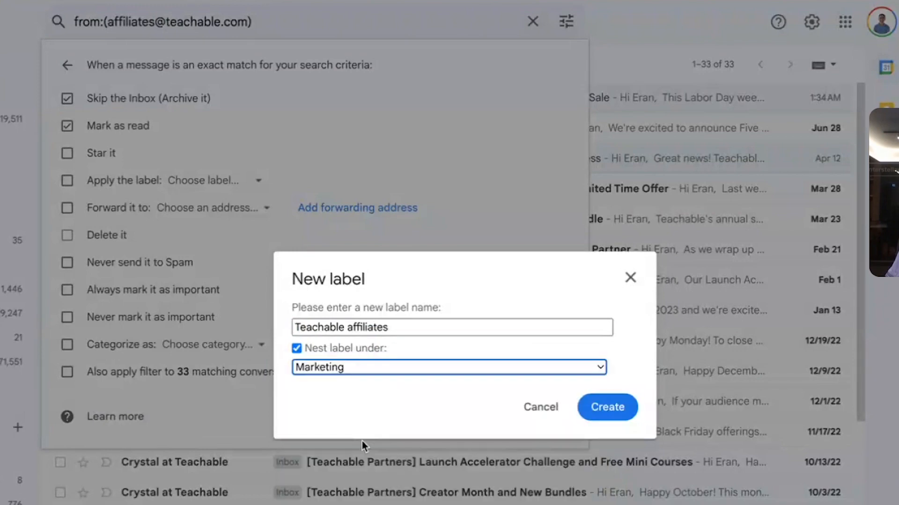
{"action": "left_click", "coordinate": [608, 409]}
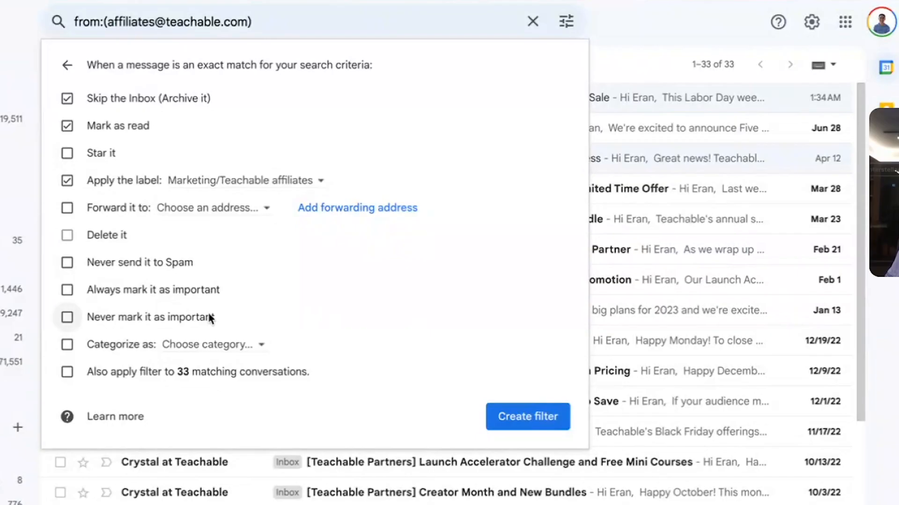
{"action": "left_click", "coordinate": [67, 373]}
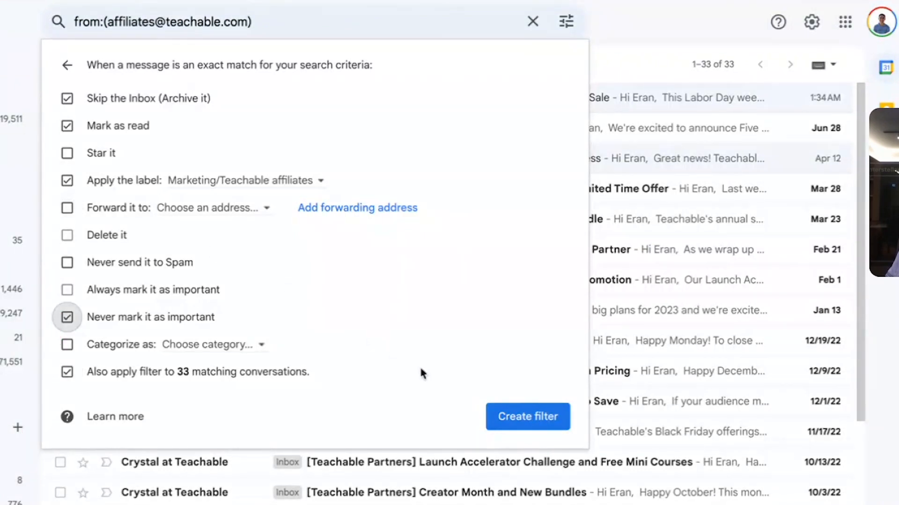
{"action": "left_click", "coordinate": [537, 424]}
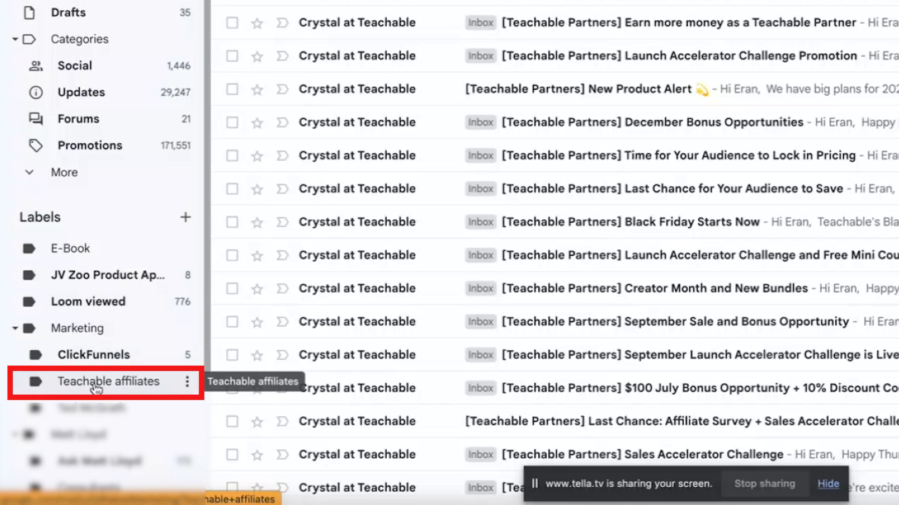
Open the Teachable affiliates label and scroll through the messages filed there.
{"action": "left_click", "coordinate": [98, 388]}
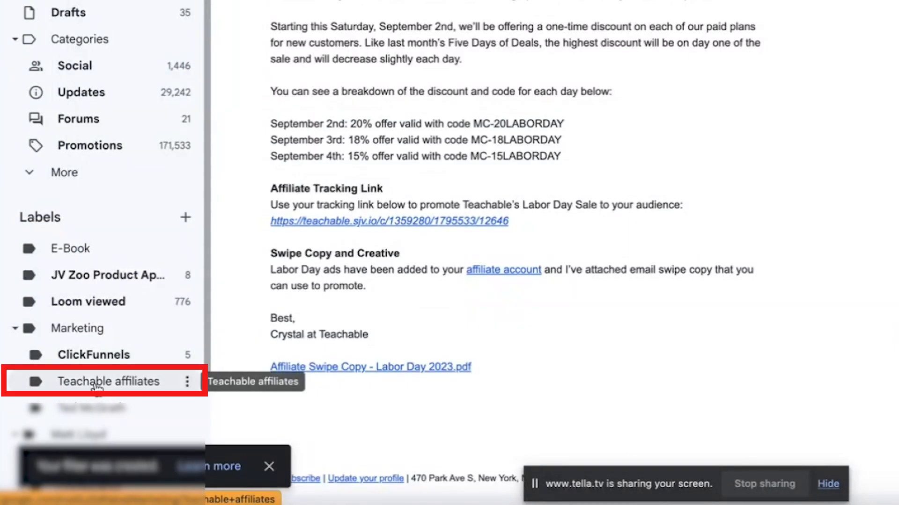
{"action": "left_click", "coordinate": [97, 388]}
{"action": "scroll", "coordinate": [412, 154], "scroll_direction": "down", "scroll_amount": 6}
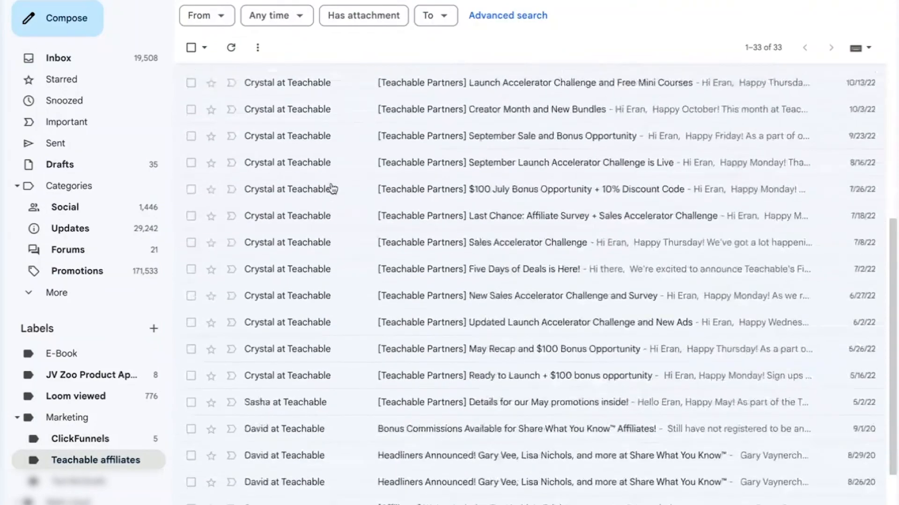
{"action": "scroll", "coordinate": [332, 189], "scroll_direction": "up", "scroll_amount": 7}
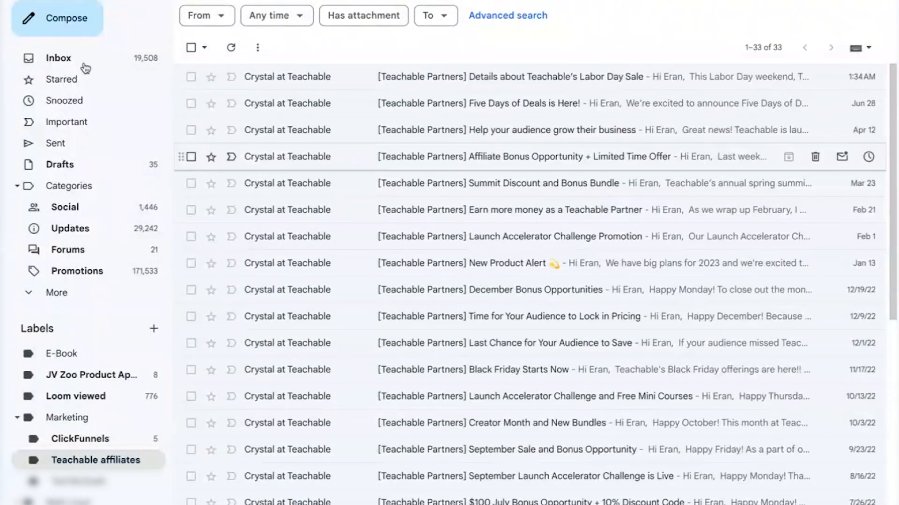
Return to the Primary inbox and scroll through its 40,053 conversations.
{"action": "left_click", "coordinate": [76, 58]}
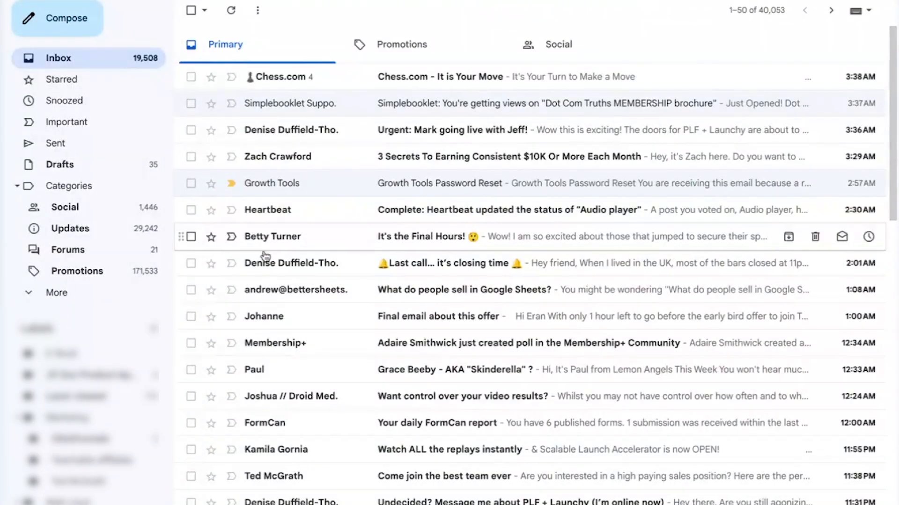
{"action": "scroll", "coordinate": [267, 337], "scroll_direction": "down", "scroll_amount": 4}
{"action": "scroll", "coordinate": [268, 335], "scroll_direction": "down", "scroll_amount": 2}
{"action": "scroll", "coordinate": [266, 335], "scroll_direction": "up", "scroll_amount": 5}
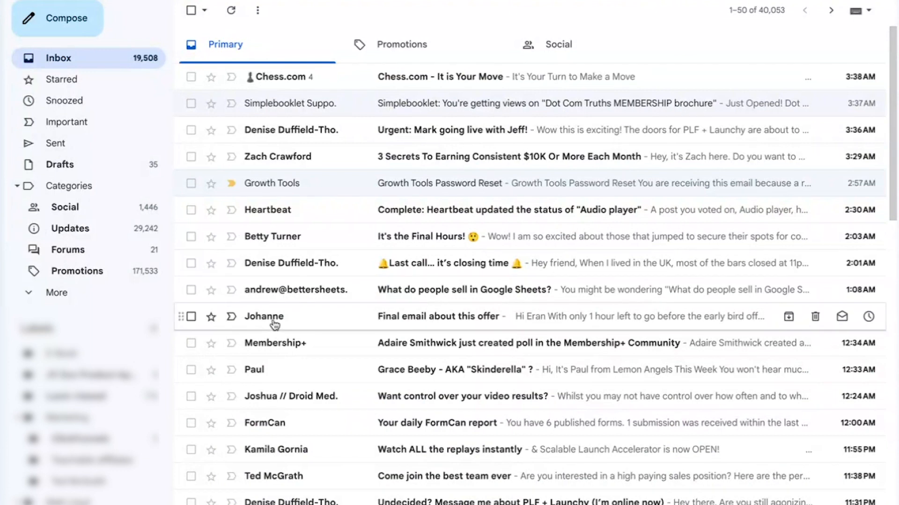
{"action": "mouse_move", "coordinate": [274, 319]}
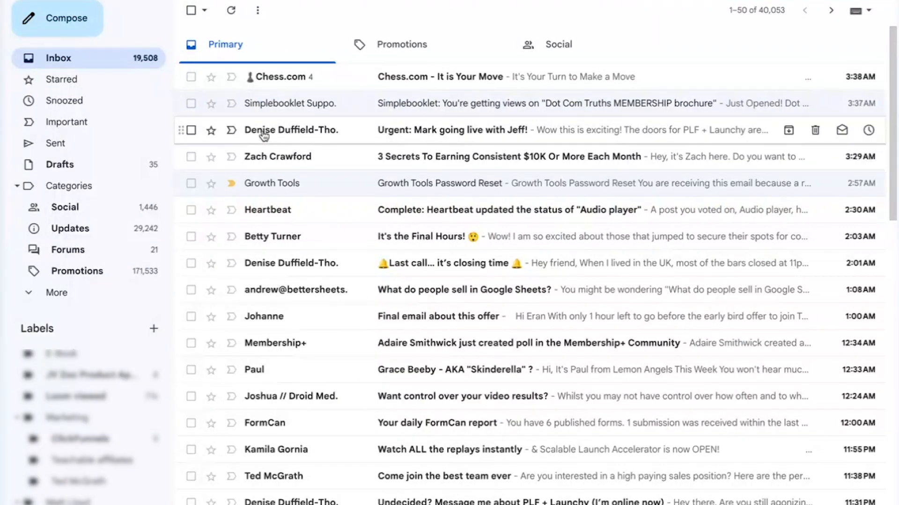
{"action": "mouse_move", "coordinate": [264, 135]}
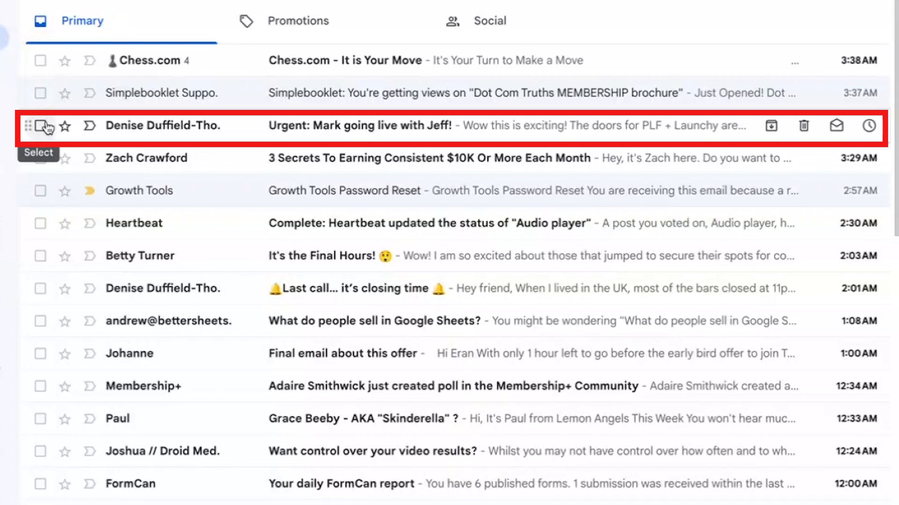
Open the urgent PLF + Launchy email and confirm unsubscribing from its sender.
{"action": "left_click", "coordinate": [116, 130]}
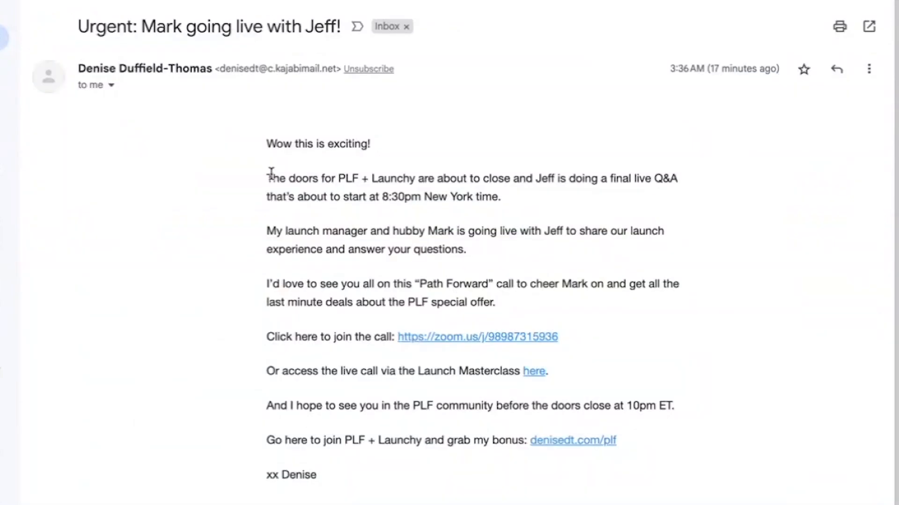
{"action": "left_click", "coordinate": [376, 70]}
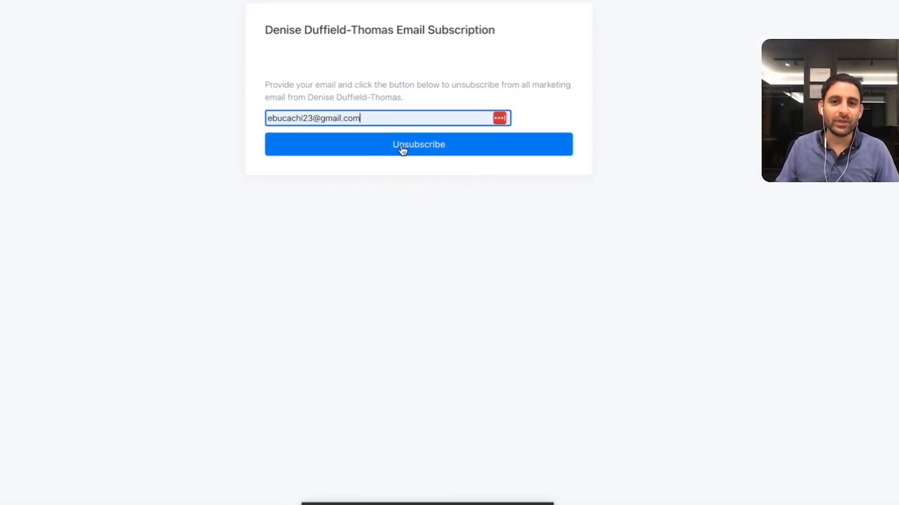
{"action": "left_click", "coordinate": [403, 149]}
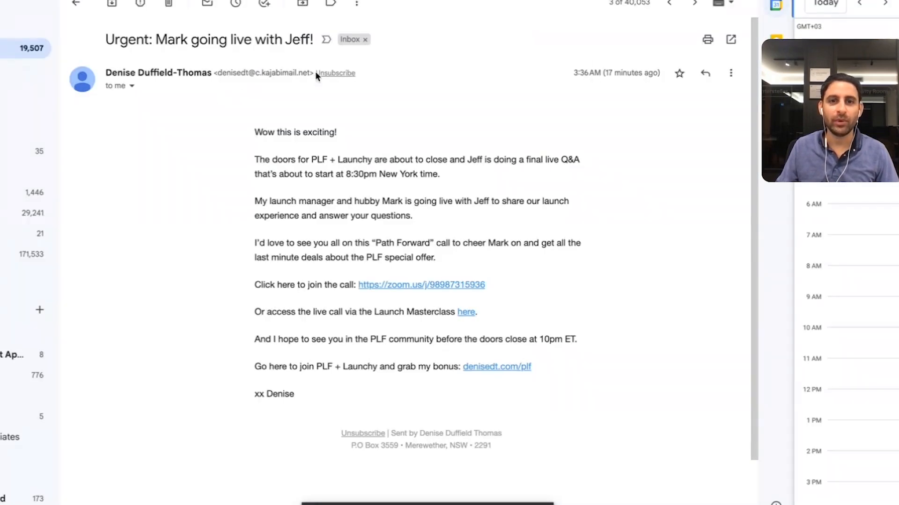
Create a filter deleting the launch newsletter sender's mail, applied to its 17 existing conversations.
{"action": "left_click", "coordinate": [354, 7]}
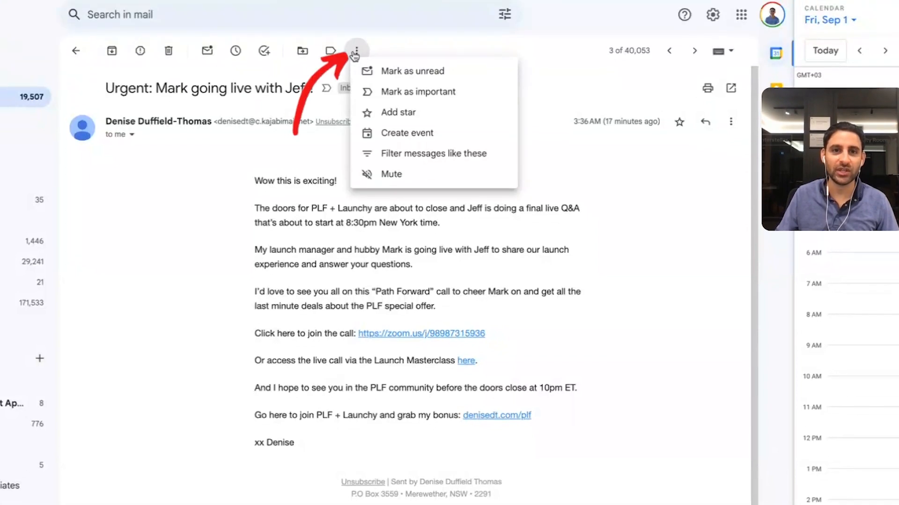
{"action": "left_click", "coordinate": [408, 154]}
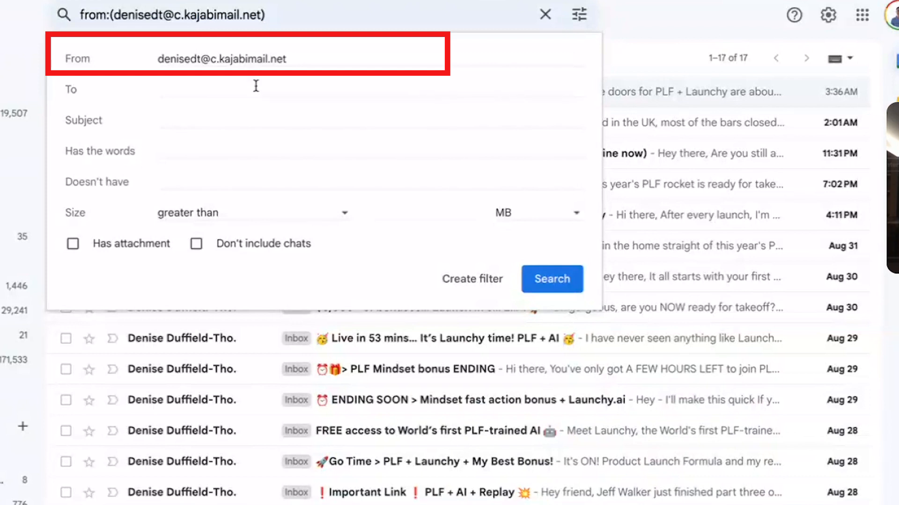
{"action": "left_click", "coordinate": [473, 284]}
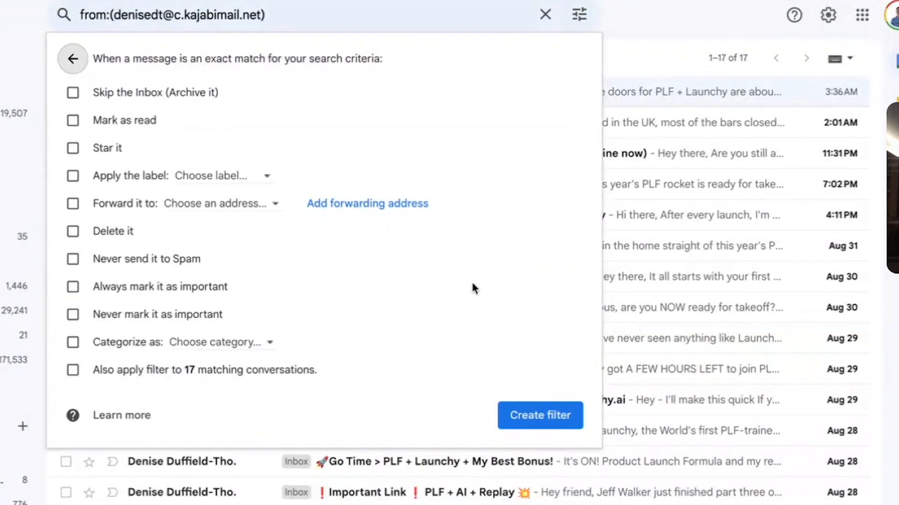
{"action": "left_click", "coordinate": [72, 232]}
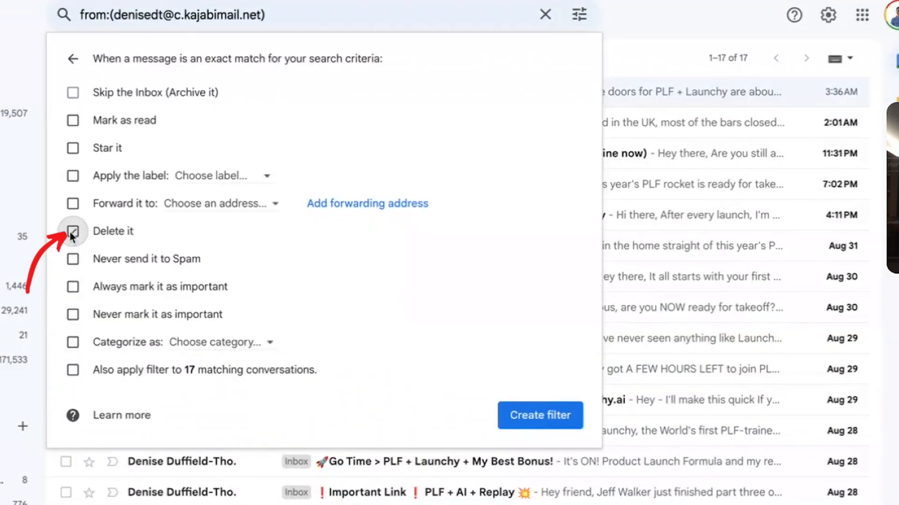
{"action": "left_click", "coordinate": [73, 371]}
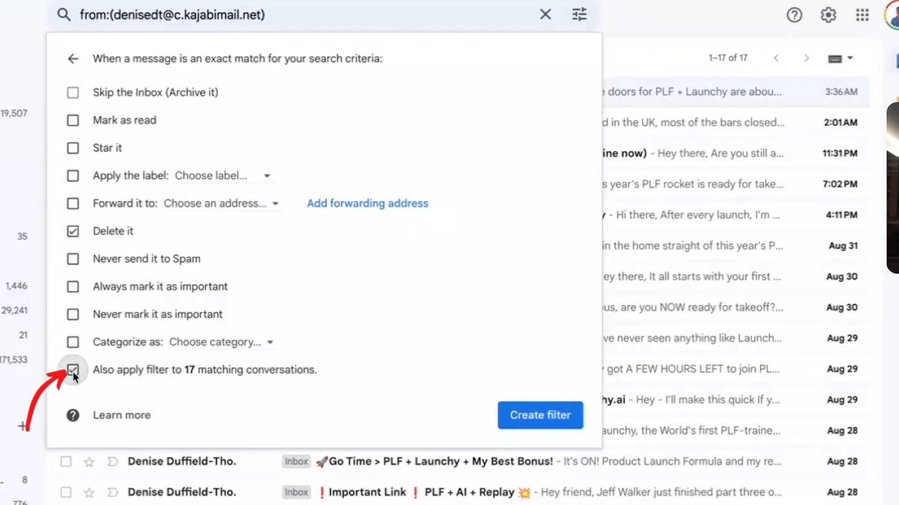
{"action": "left_click", "coordinate": [540, 415]}
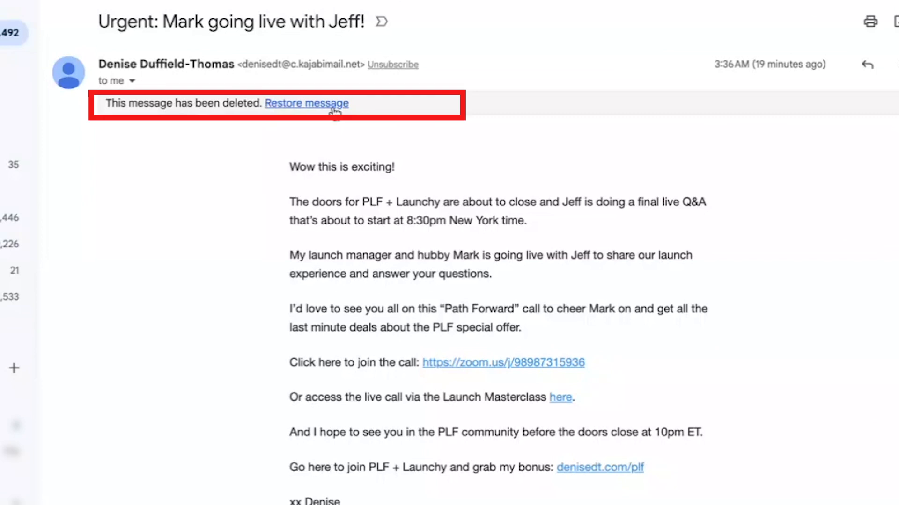
Open Trash and permanently delete the selected conversations on the page.
{"action": "left_click", "coordinate": [55, 91]}
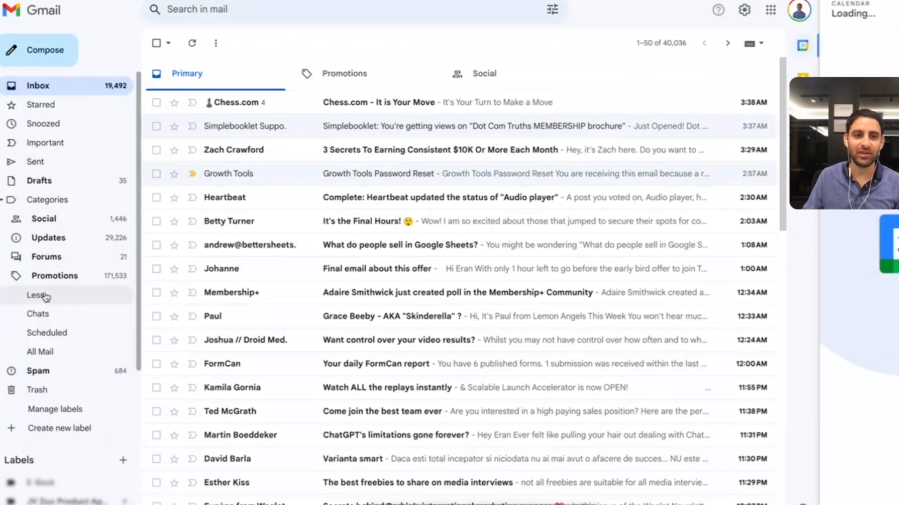
{"action": "left_click", "coordinate": [42, 296]}
{"action": "left_click", "coordinate": [76, 334]}
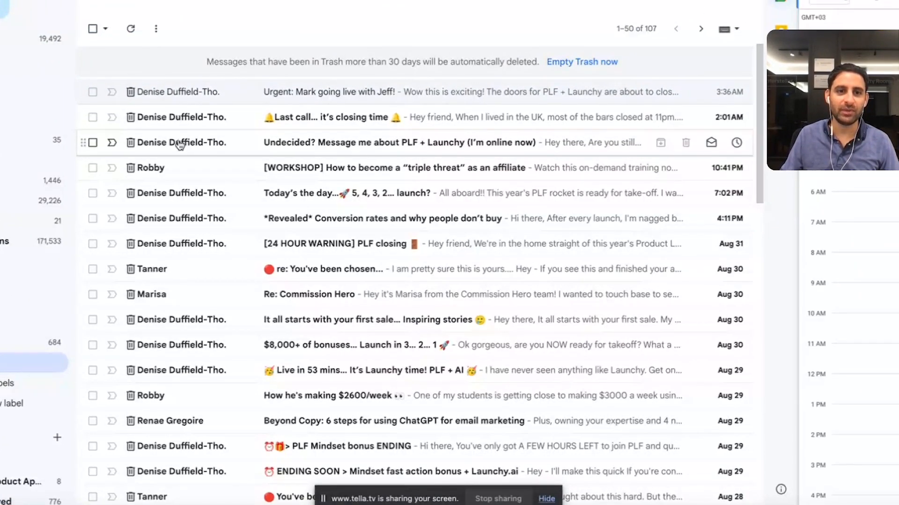
{"action": "mouse_move", "coordinate": [180, 147]}
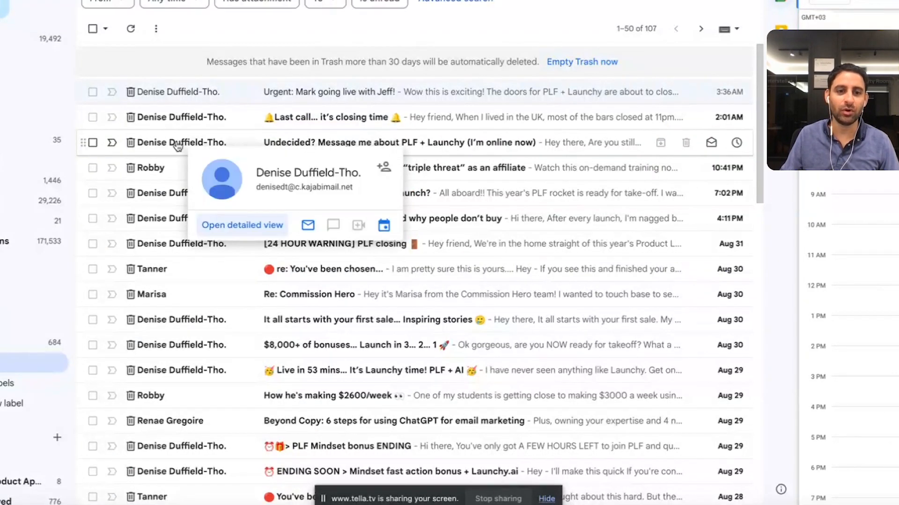
{"action": "left_click", "coordinate": [93, 29]}
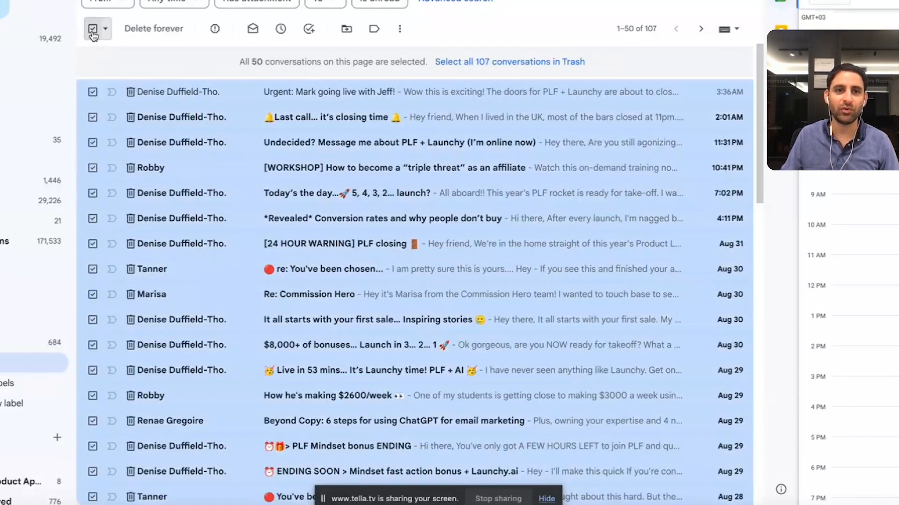
{"action": "left_click", "coordinate": [160, 30]}
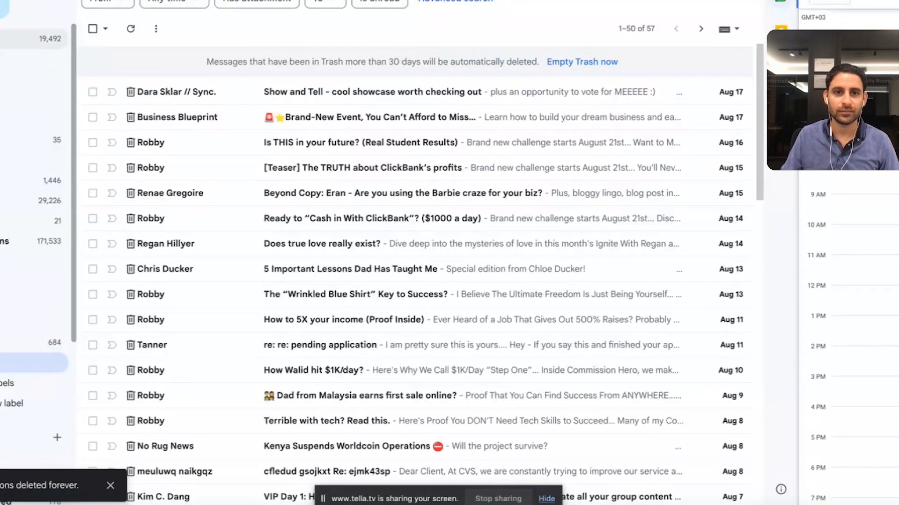
Select all remaining Trash conversations, then return to the Primary inbox.
{"action": "left_click", "coordinate": [93, 30]}
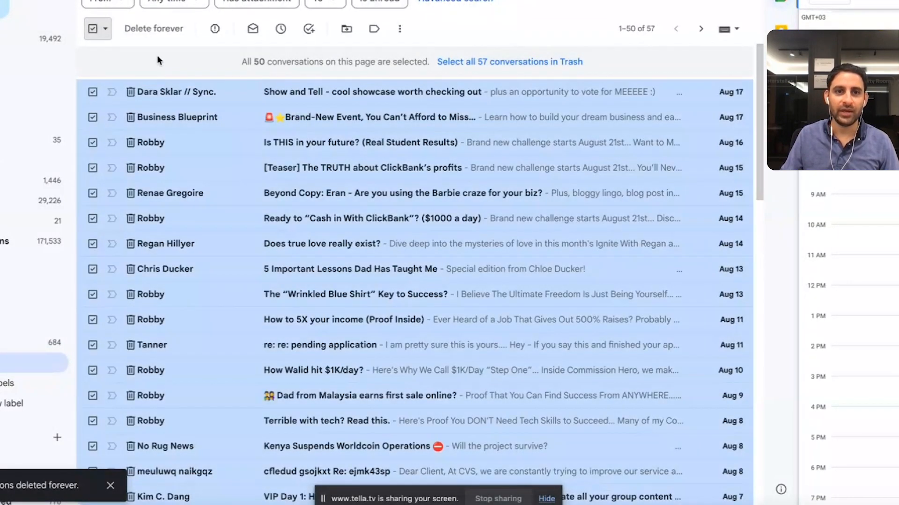
{"action": "left_click", "coordinate": [105, 28]}
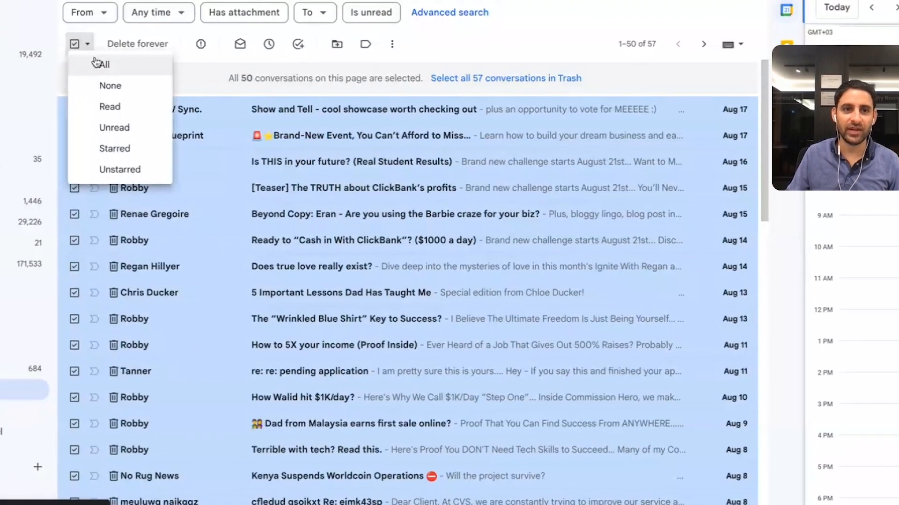
{"action": "left_click", "coordinate": [96, 63]}
{"action": "scroll", "coordinate": [107, 83], "scroll_direction": "down", "scroll_amount": 10}
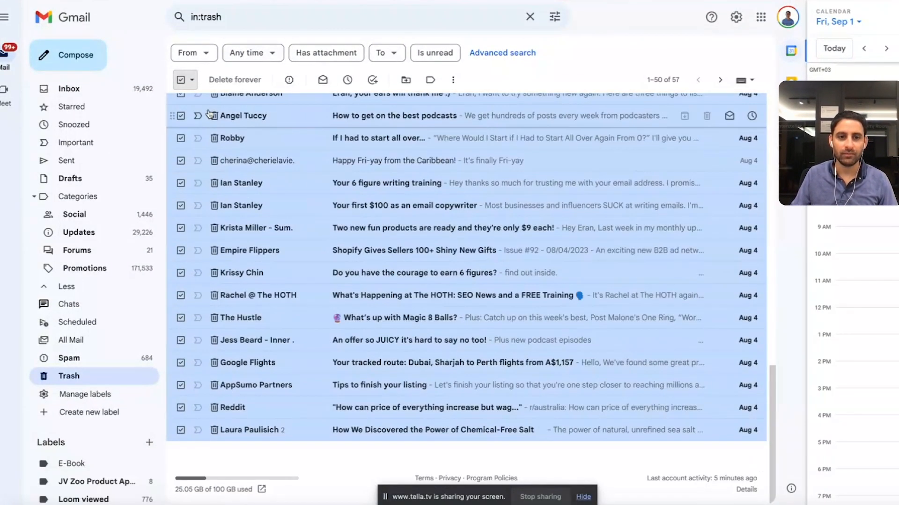
{"action": "scroll", "coordinate": [208, 113], "scroll_direction": "up", "scroll_amount": 10}
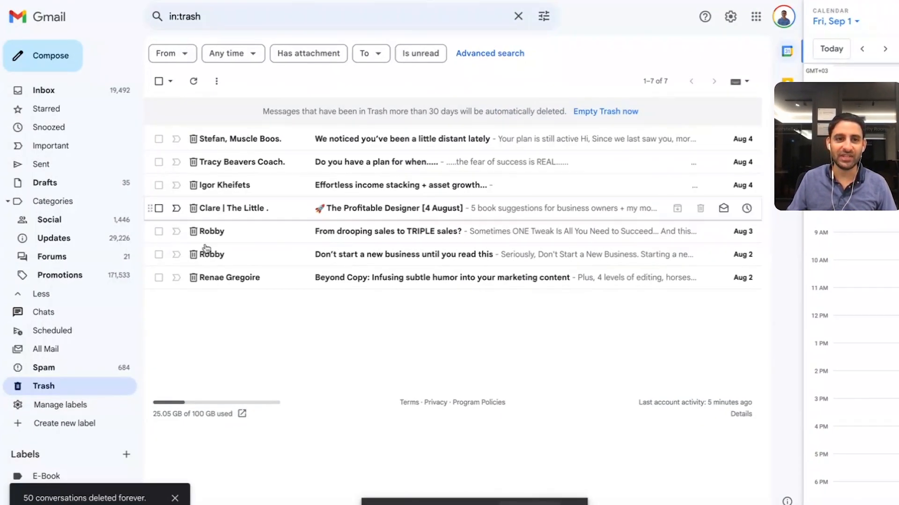
{"action": "left_click", "coordinate": [54, 94]}
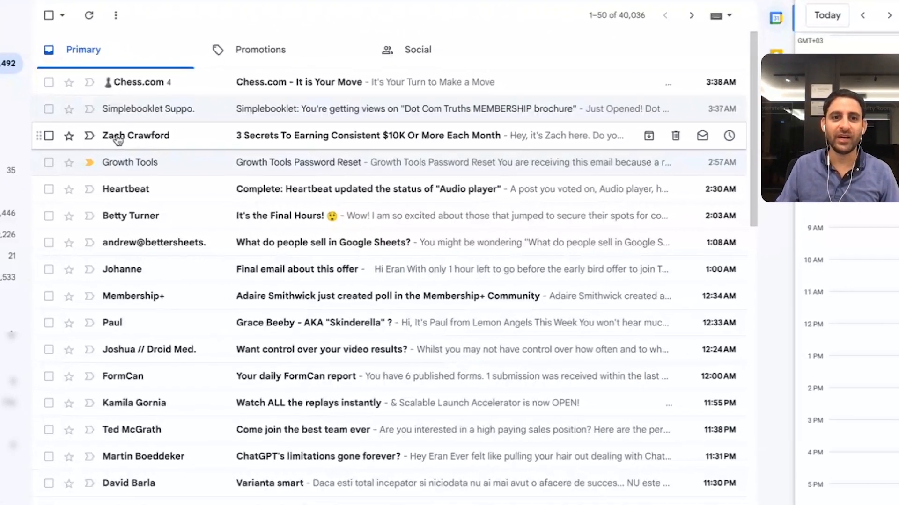
Open the $10K secrets email and start a filter for its sender that marks mail read.
{"action": "mouse_move", "coordinate": [119, 140]}
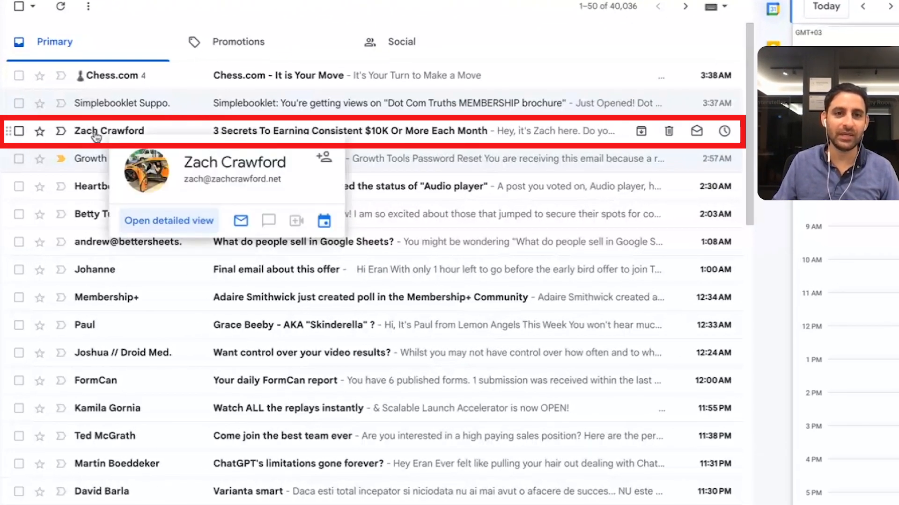
{"action": "left_click", "coordinate": [96, 136]}
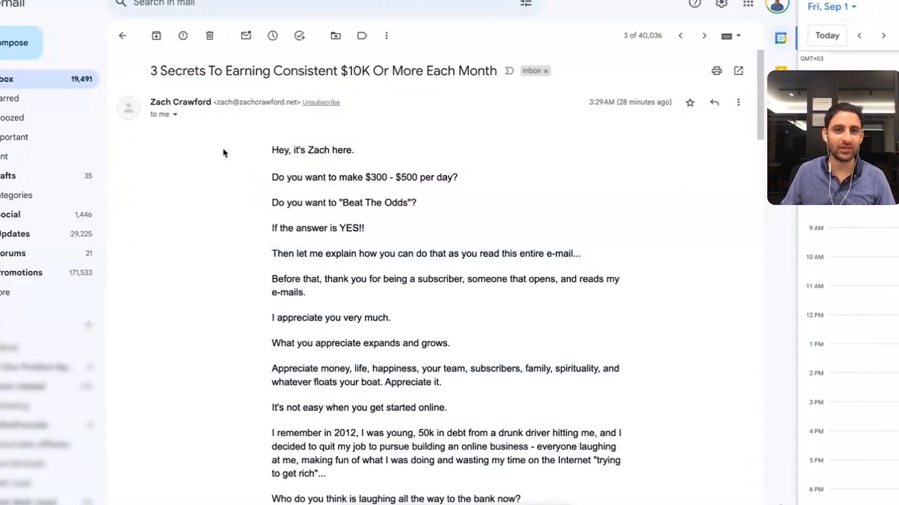
{"action": "left_click", "coordinate": [387, 37]}
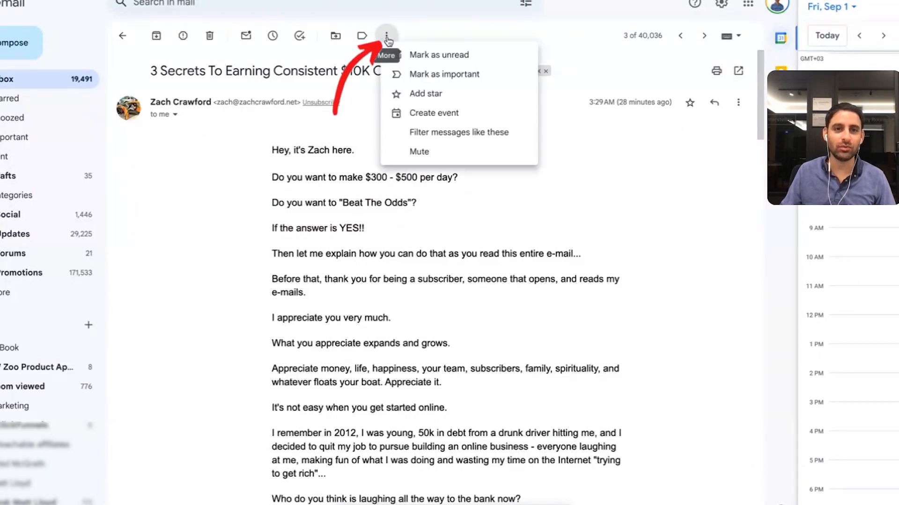
{"action": "left_click", "coordinate": [433, 140]}
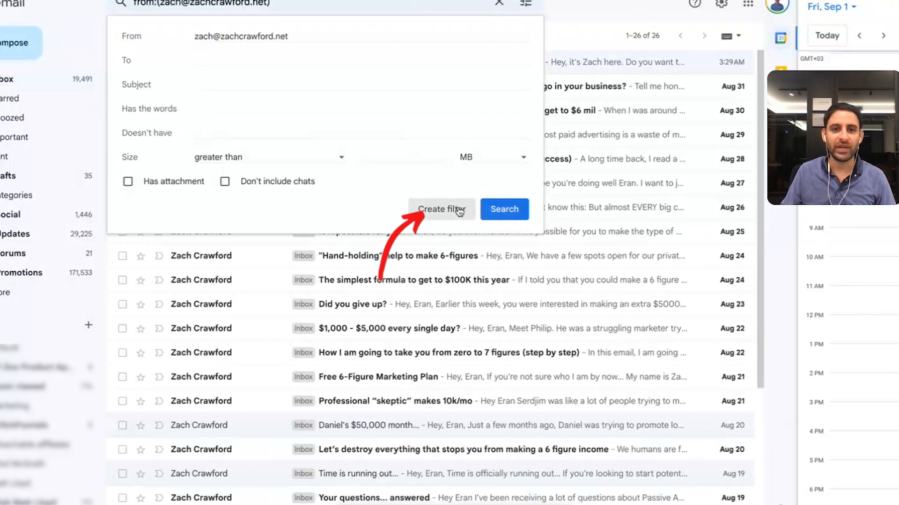
{"action": "left_click", "coordinate": [460, 211]}
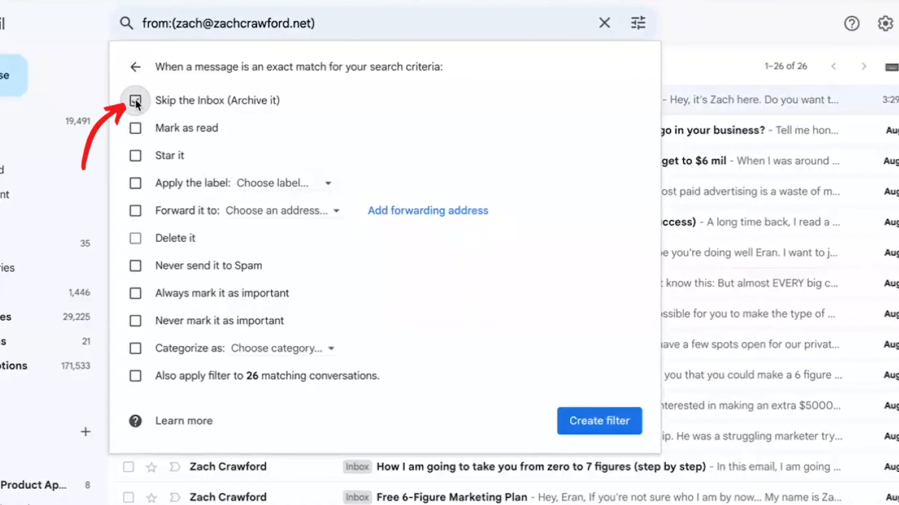
{"action": "left_click", "coordinate": [135, 127]}
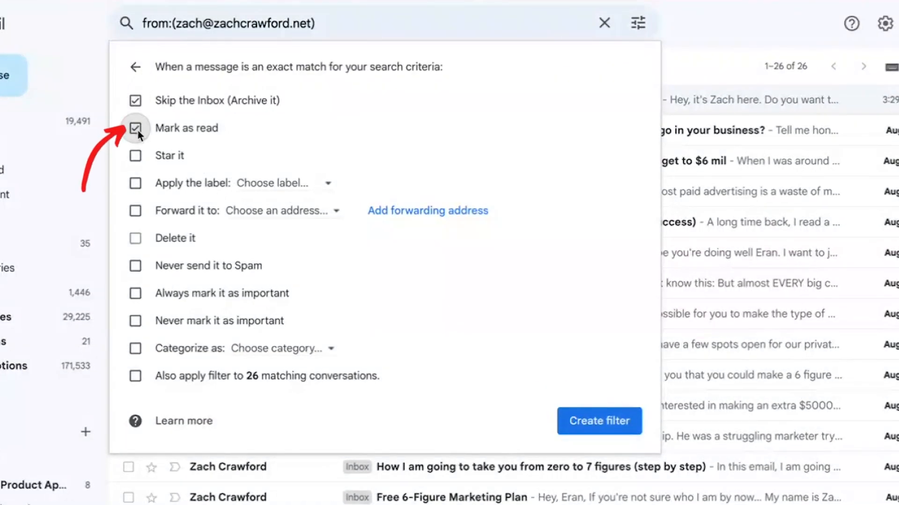
Add a new label named after the sender under Marketing, apply to 26 conversations, and save the filter.
{"action": "left_click", "coordinate": [283, 185]}
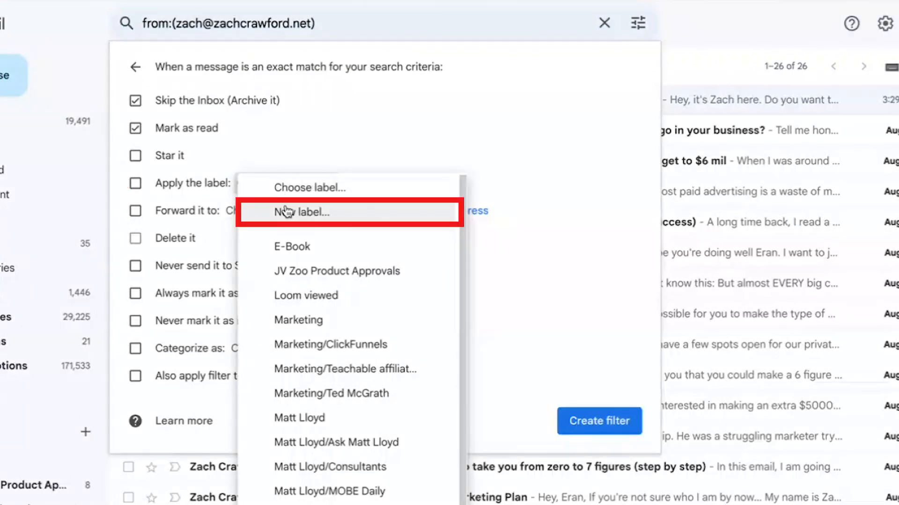
{"action": "left_click", "coordinate": [286, 211]}
{"action": "type", "text": "Zac"}
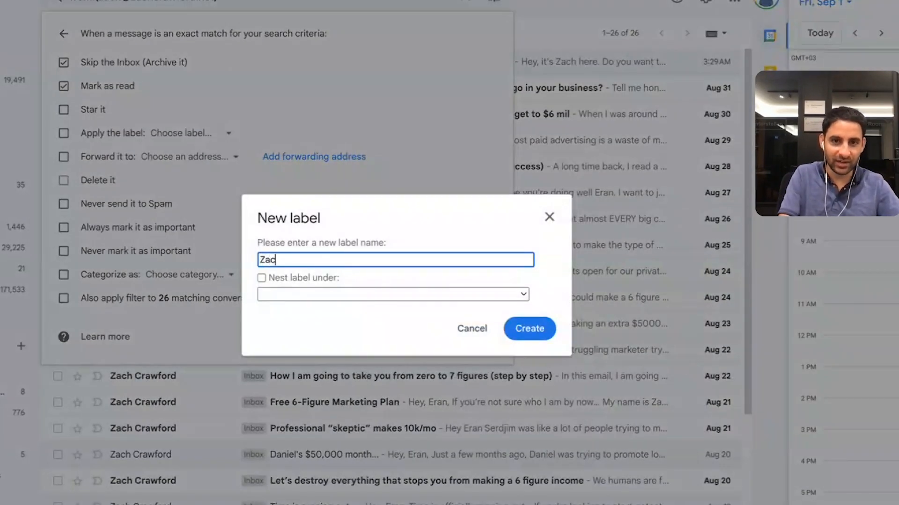
{"action": "type", "text": "h Crawford"}
{"action": "left_click", "coordinate": [316, 277]}
{"action": "left_click", "coordinate": [329, 293]}
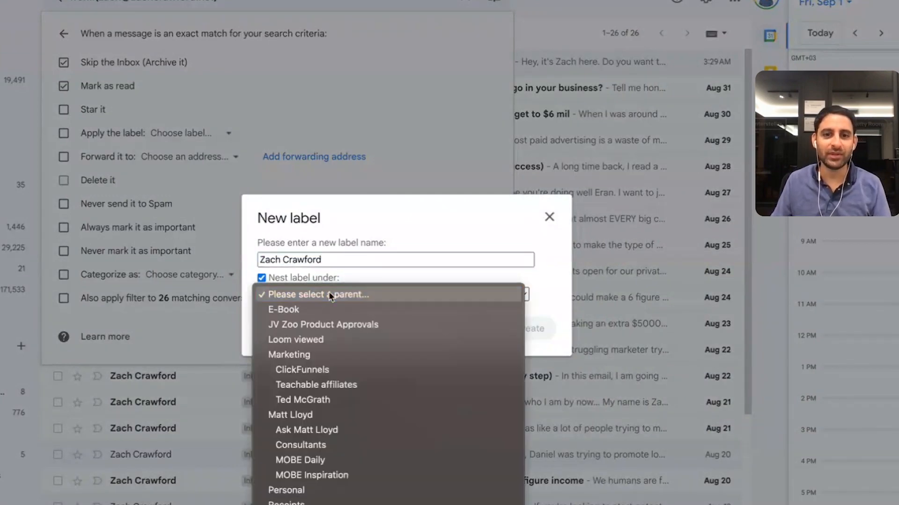
{"action": "left_click", "coordinate": [324, 354]}
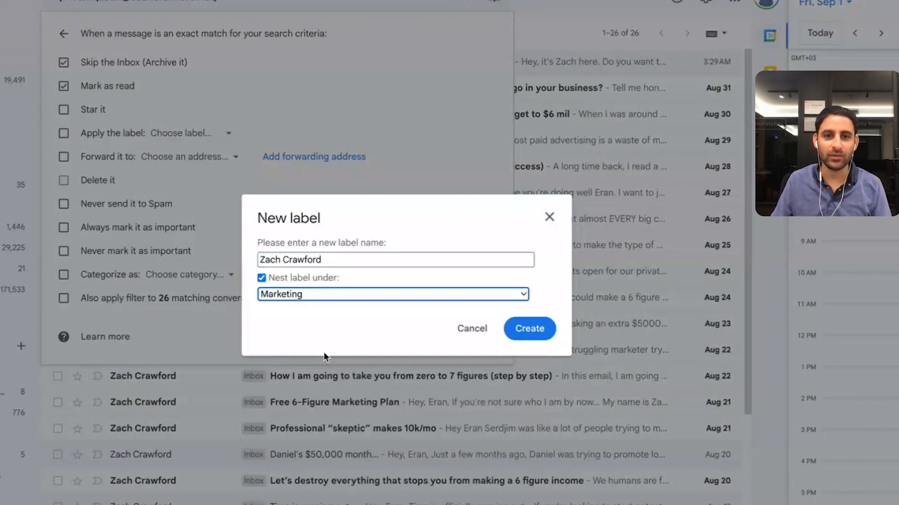
{"action": "left_click", "coordinate": [540, 331]}
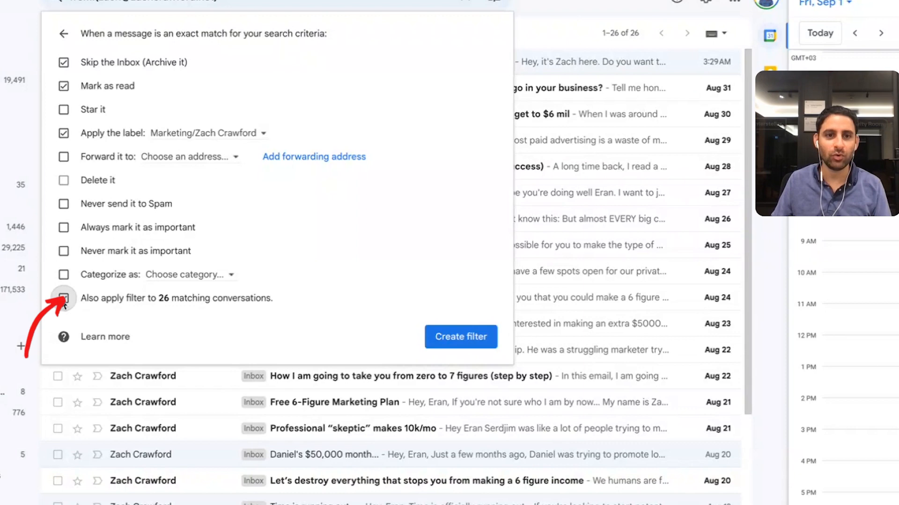
{"action": "left_click", "coordinate": [64, 300]}
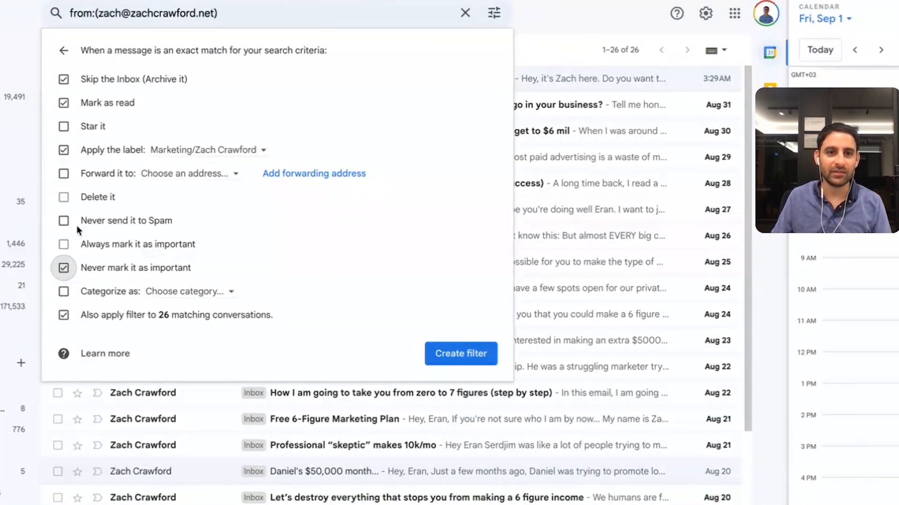
{"action": "left_click", "coordinate": [478, 357]}
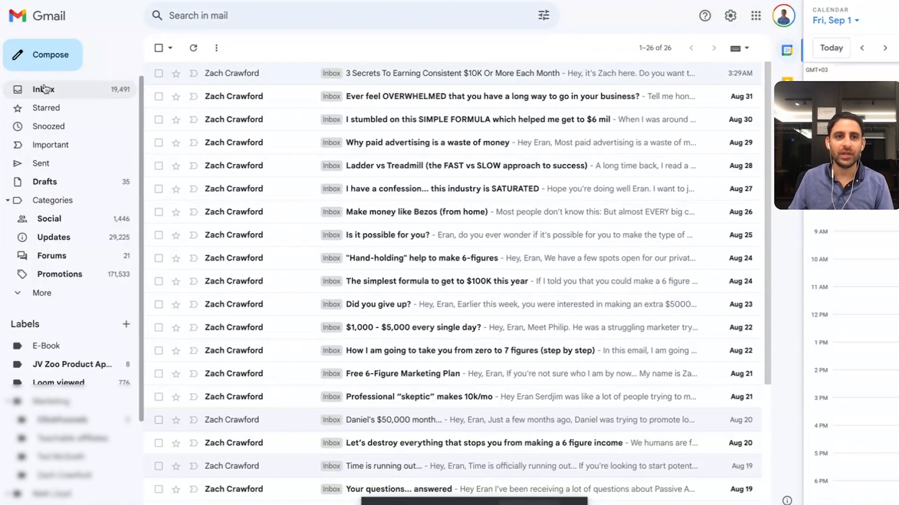
Check that the $10K secrets email now carries the new Marketing sub-label.
{"action": "left_click", "coordinate": [45, 89]}
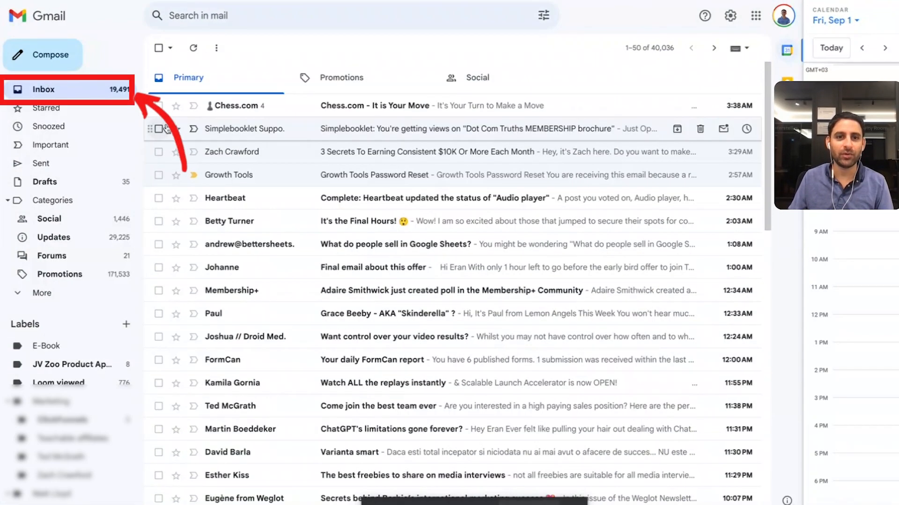
{"action": "left_click", "coordinate": [220, 152]}
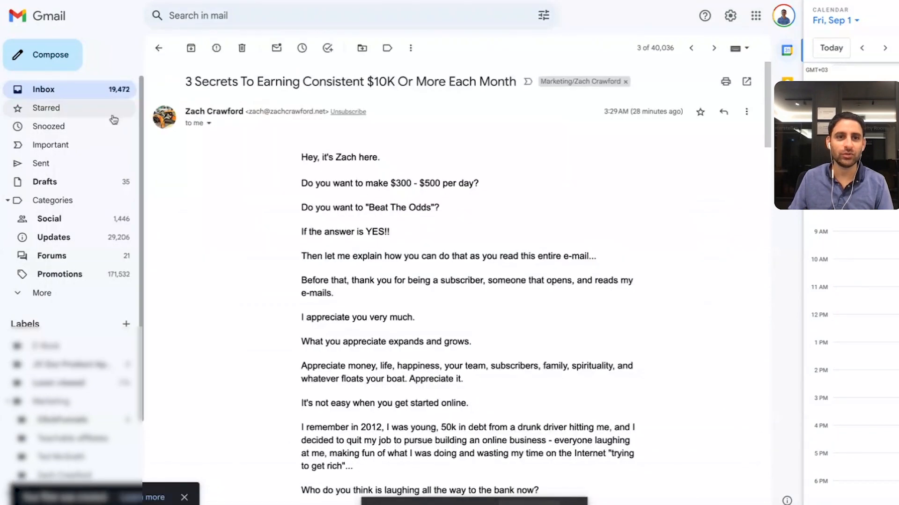
{"action": "left_click", "coordinate": [43, 89]}
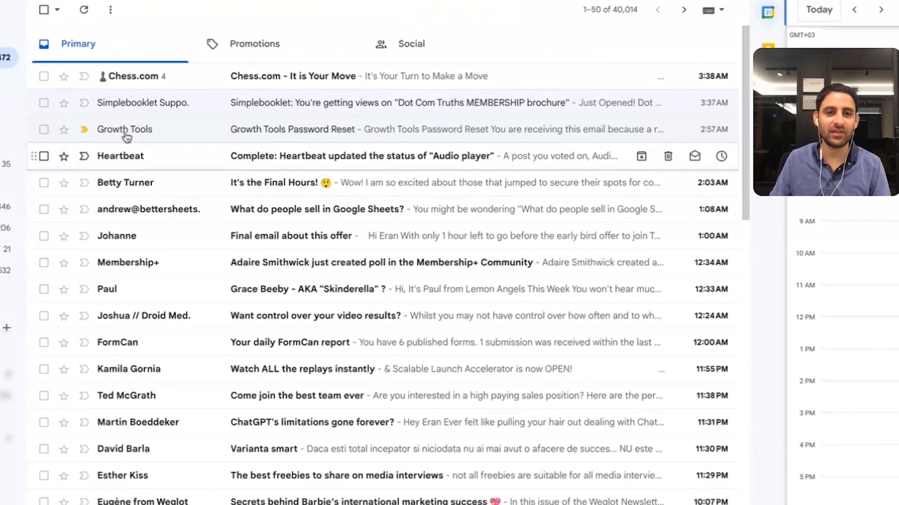
Open Weglot's newsletter 'Secrets behind Barbie's international marketing success'.
{"action": "scroll", "coordinate": [123, 402], "scroll_direction": "down", "scroll_amount": 2}
{"action": "left_click", "coordinate": [116, 405]}
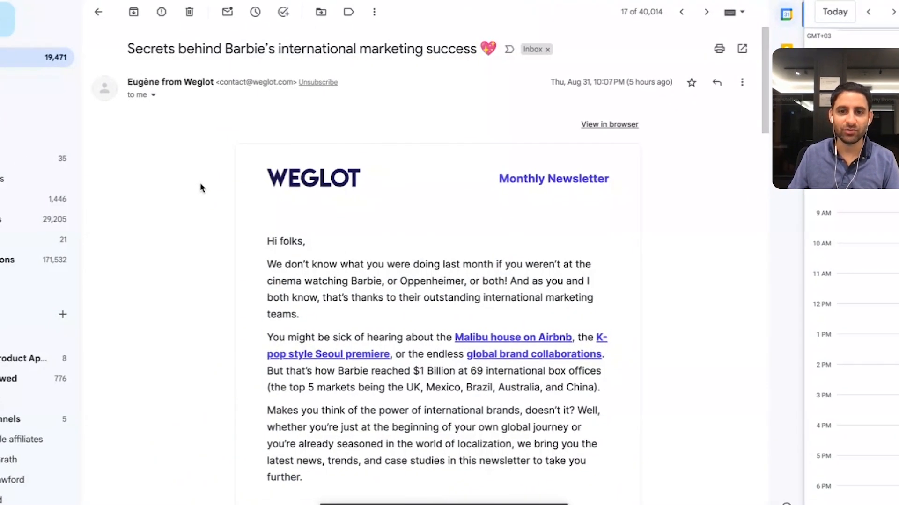
{"action": "scroll", "coordinate": [199, 183], "scroll_direction": "down", "scroll_amount": 4}
{"action": "scroll", "coordinate": [199, 183], "scroll_direction": "up", "scroll_amount": 4}
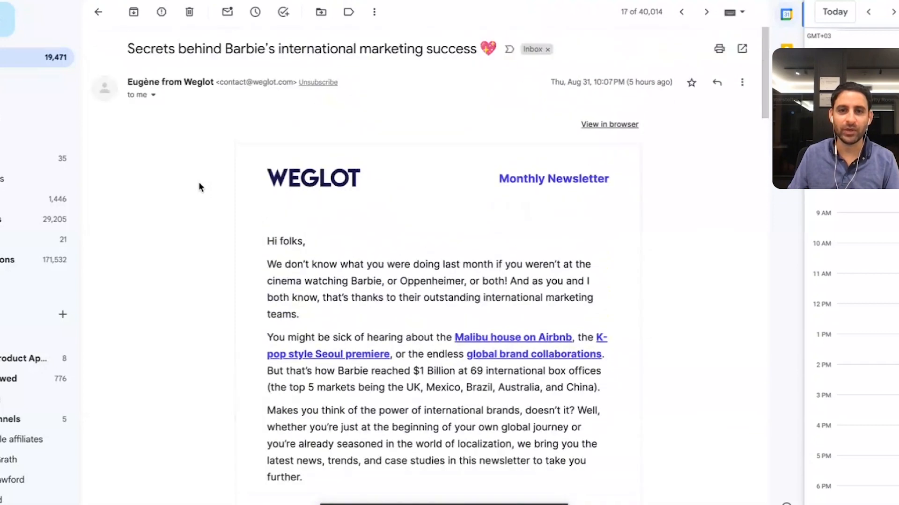
Create a filter that deletes all mail from the Weglot newsletter sender.
{"action": "left_click", "coordinate": [374, 11]}
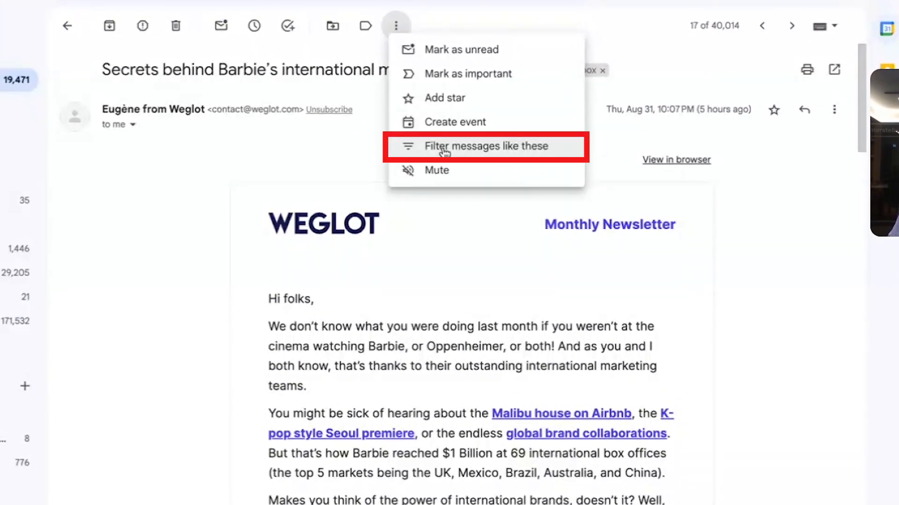
{"action": "left_click", "coordinate": [445, 150]}
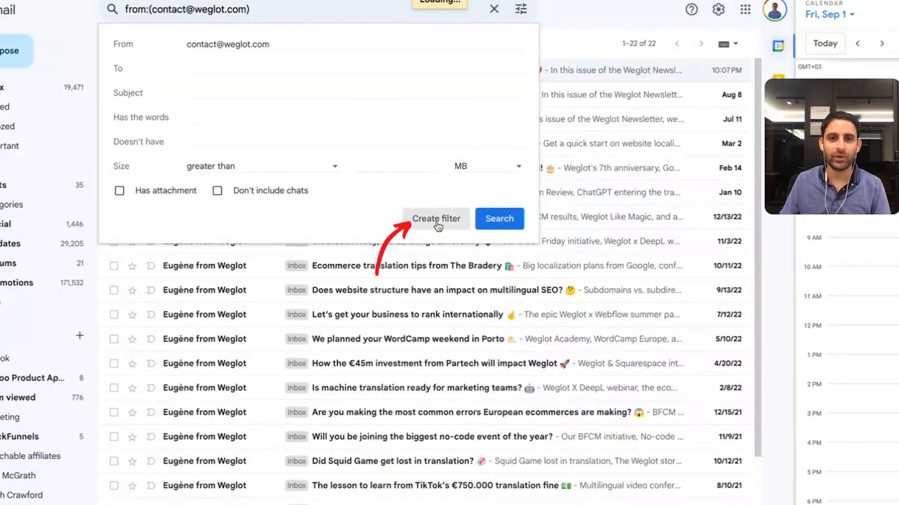
{"action": "left_click", "coordinate": [437, 224]}
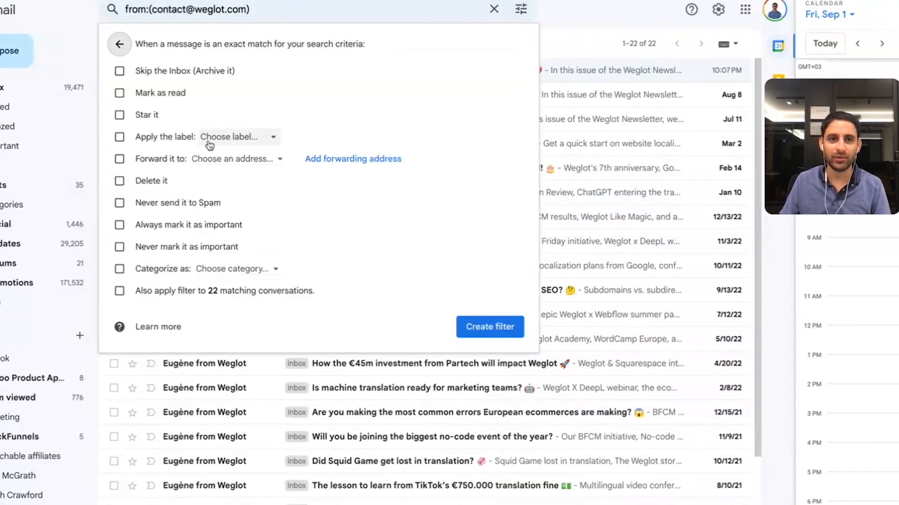
{"action": "left_click", "coordinate": [120, 180]}
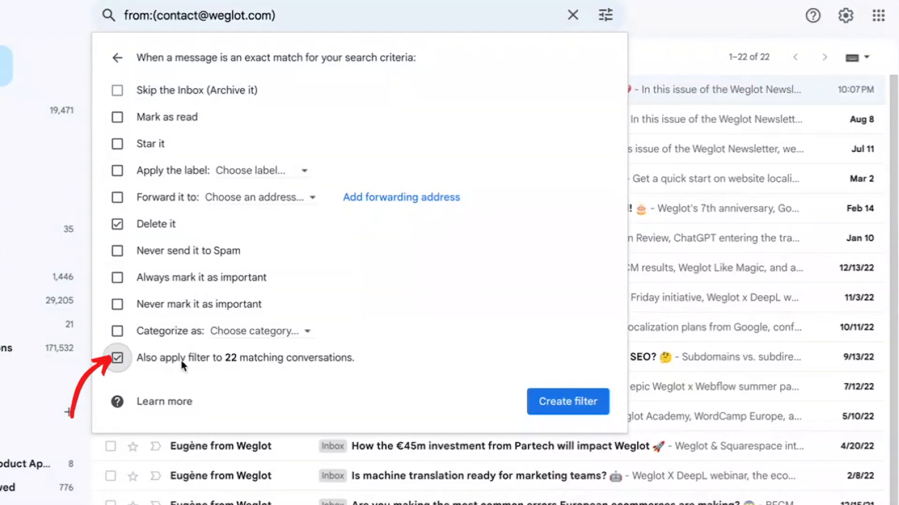
{"action": "left_click", "coordinate": [568, 402]}
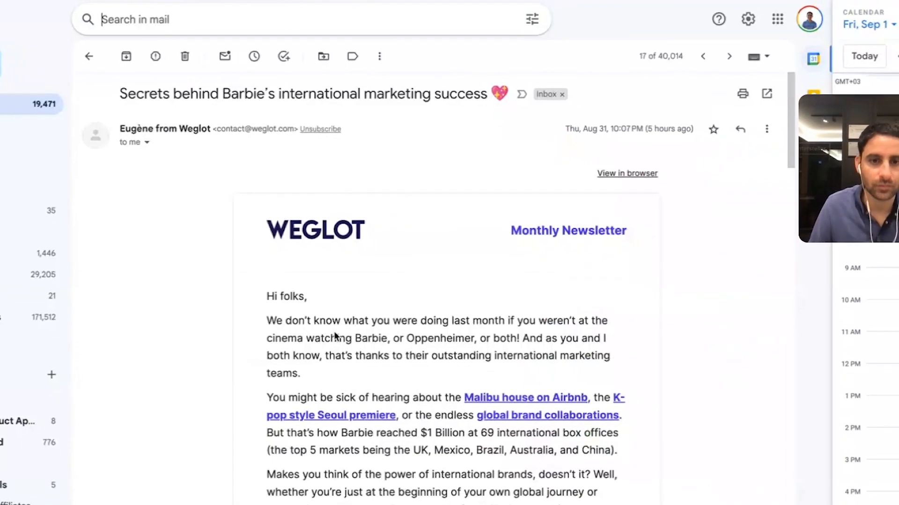
Open the Team Podia newsletter from the inbox and begin a 'Filter messages like these' filter.
{"action": "left_click", "coordinate": [58, 100]}
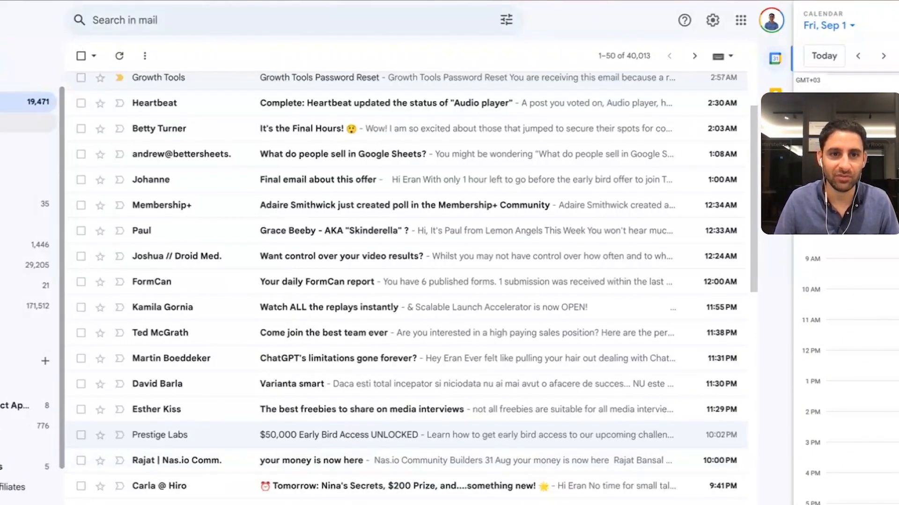
{"action": "scroll", "coordinate": [185, 248], "scroll_direction": "down", "scroll_amount": 7}
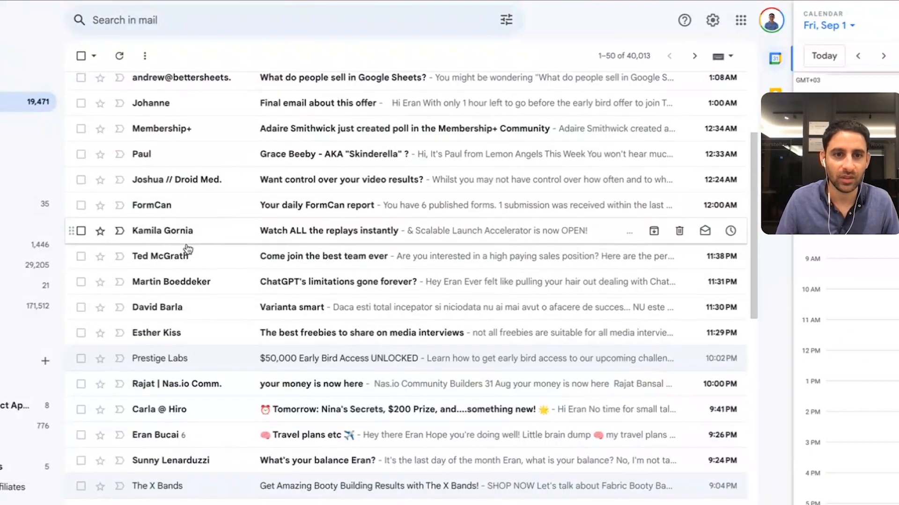
{"action": "scroll", "coordinate": [187, 249], "scroll_direction": "down", "scroll_amount": 3}
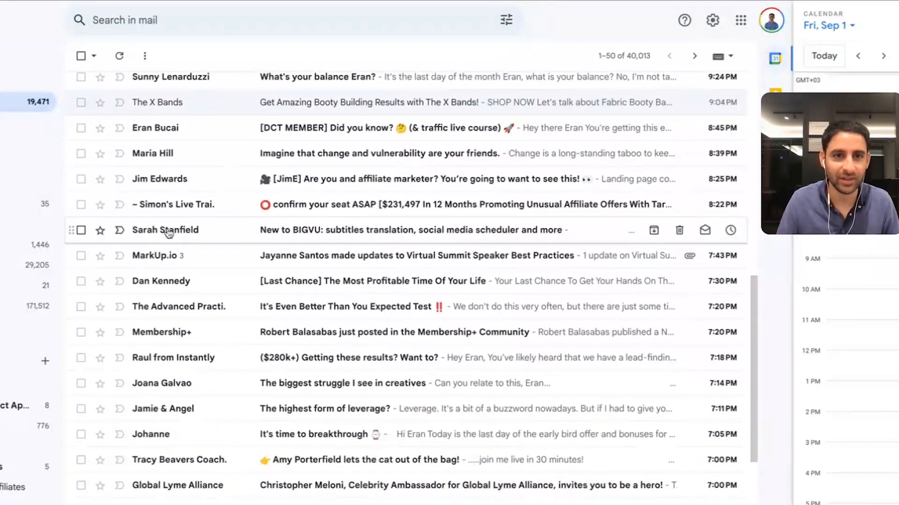
{"action": "scroll", "coordinate": [163, 209], "scroll_direction": "down", "scroll_amount": 6}
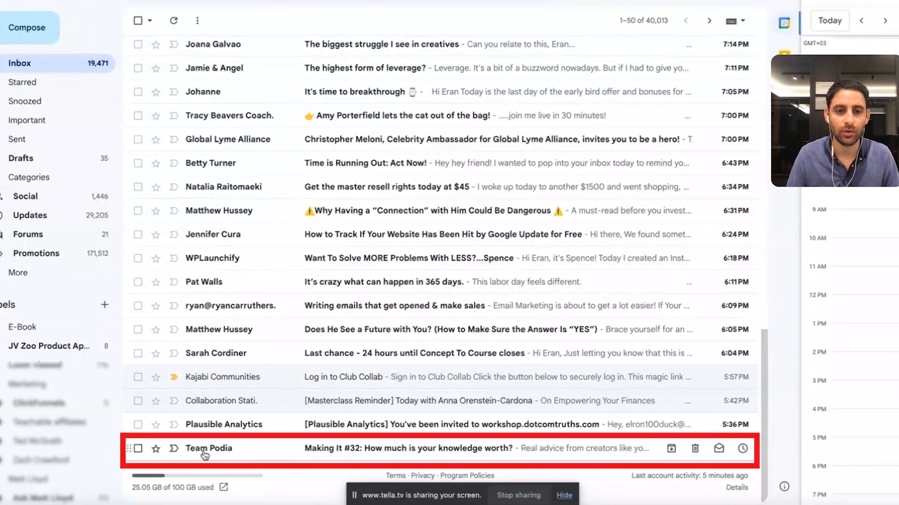
{"action": "mouse_move", "coordinate": [205, 455]}
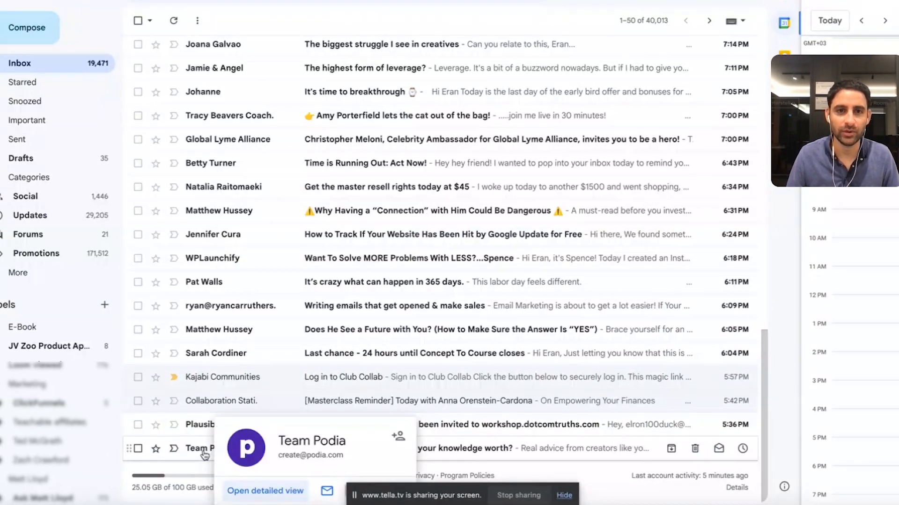
{"action": "left_click", "coordinate": [205, 455]}
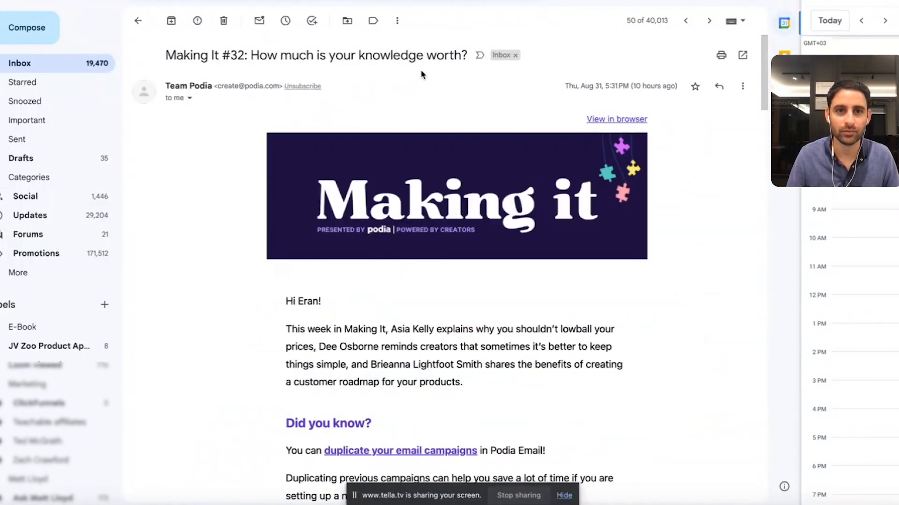
{"action": "left_click", "coordinate": [397, 22]}
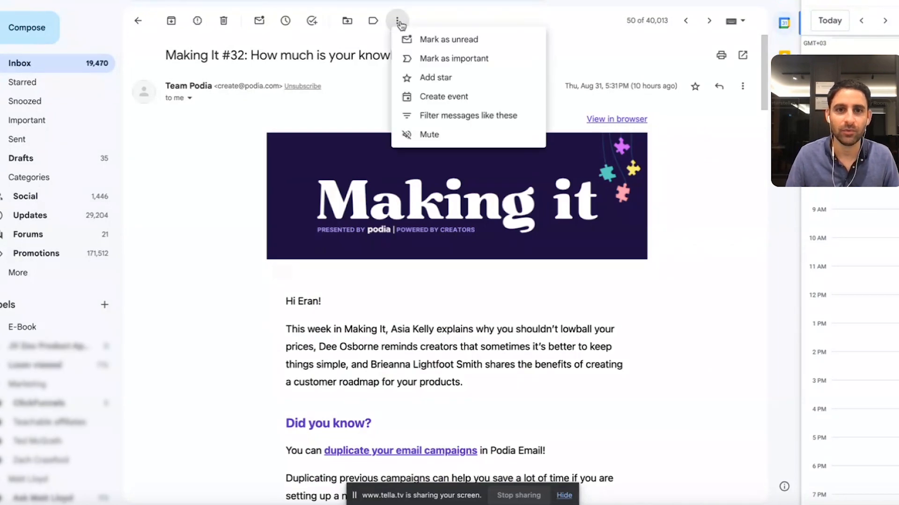
{"action": "left_click", "coordinate": [468, 115]}
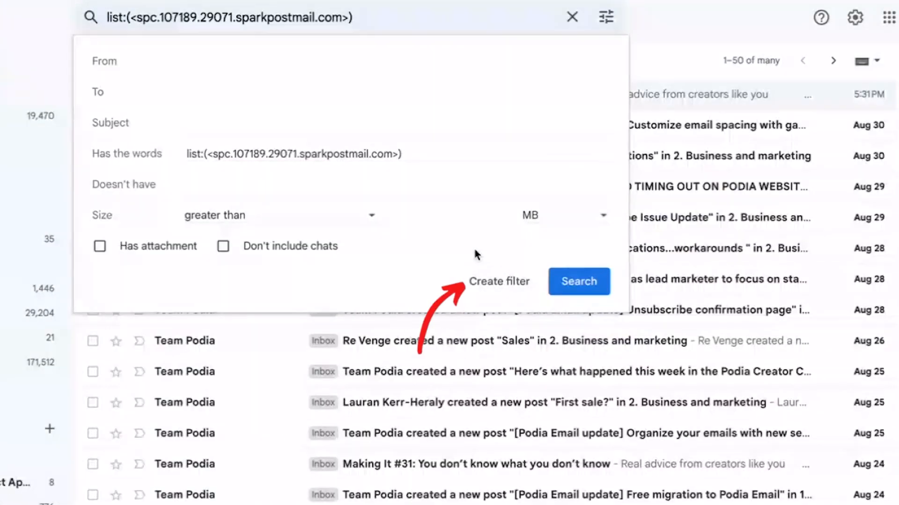
Open the Re Venge Sales Podia post and start a filter for its mailing list.
{"action": "left_click", "coordinate": [241, 346]}
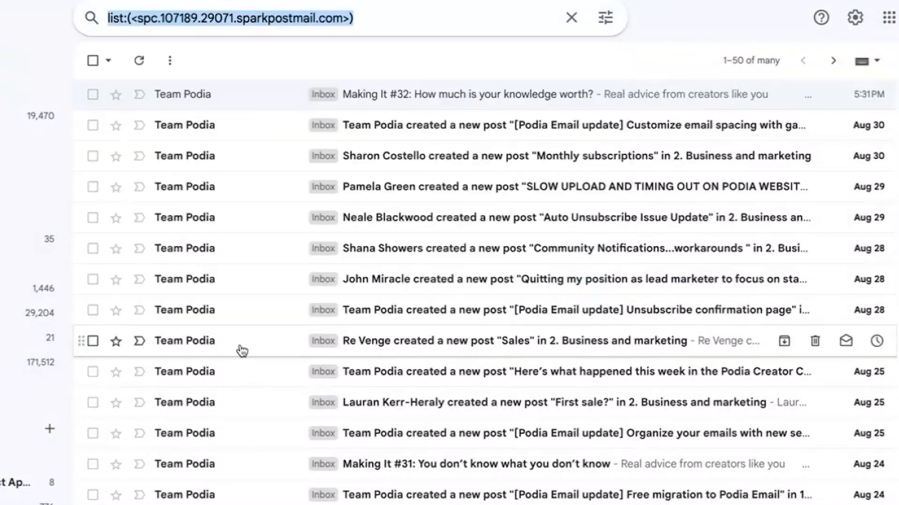
{"action": "scroll", "coordinate": [243, 250], "scroll_direction": "down", "scroll_amount": 3}
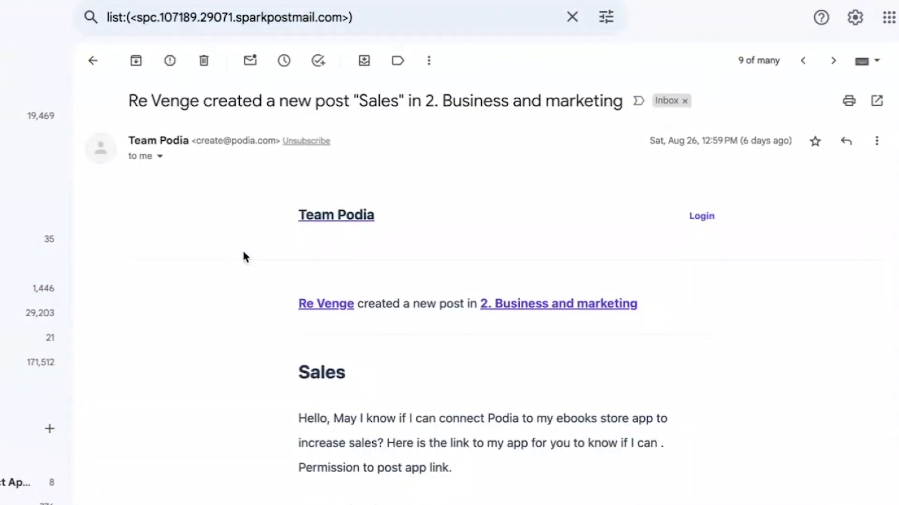
{"action": "scroll", "coordinate": [242, 249], "scroll_direction": "up", "scroll_amount": 3}
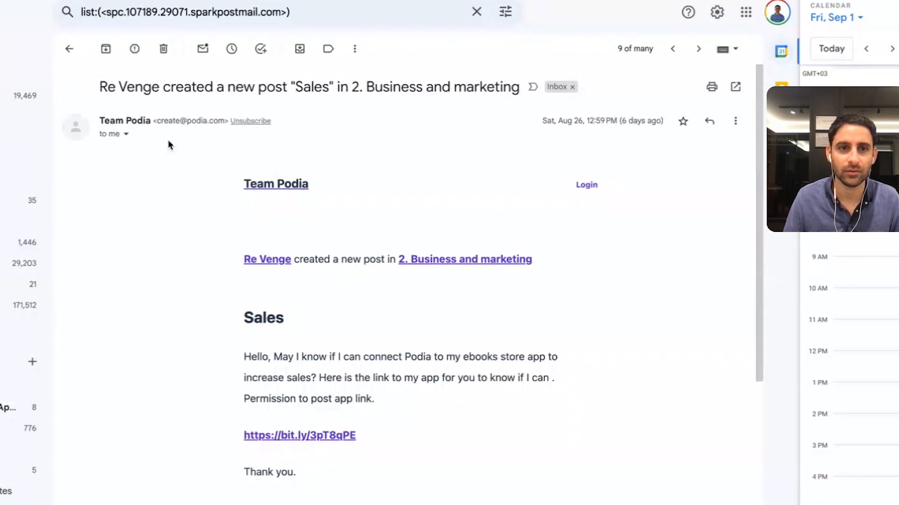
{"action": "left_click", "coordinate": [126, 135]}
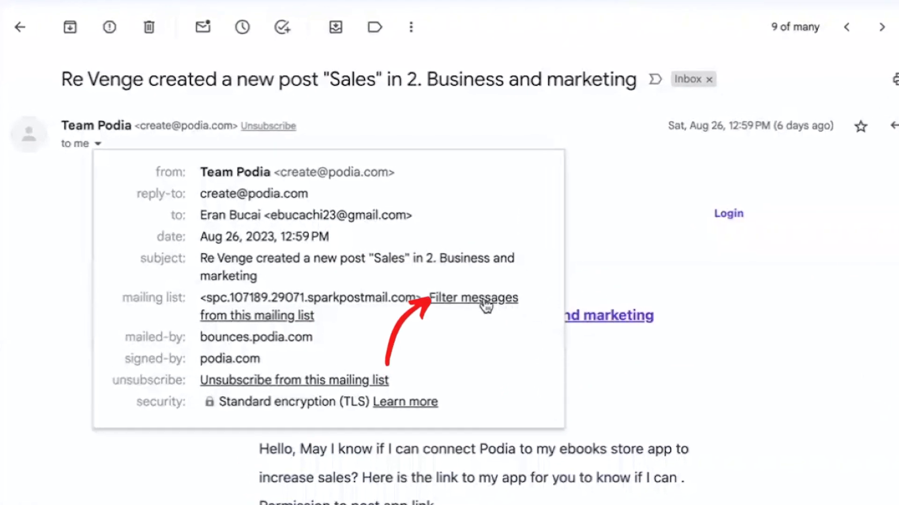
{"action": "left_click", "coordinate": [486, 306]}
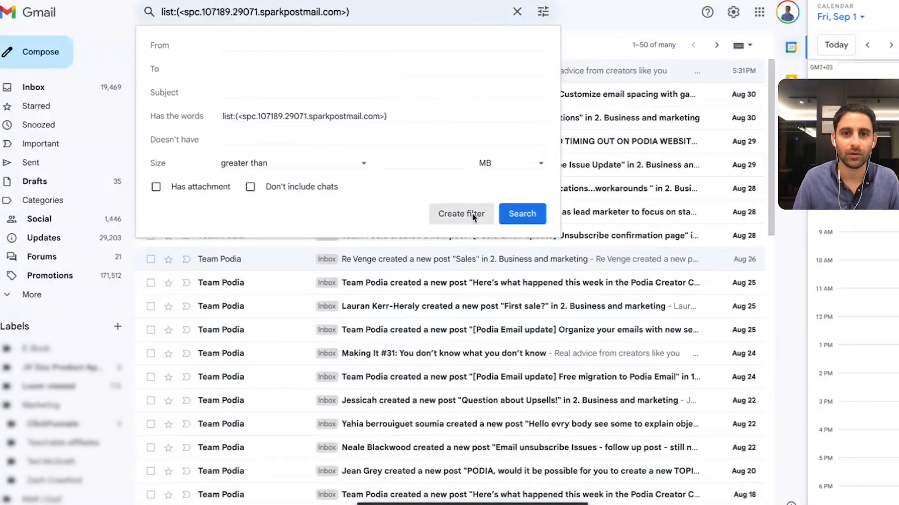
Make the Podia mailing-list filter delete mail, including existing conversations, and create it.
{"action": "left_click", "coordinate": [474, 215]}
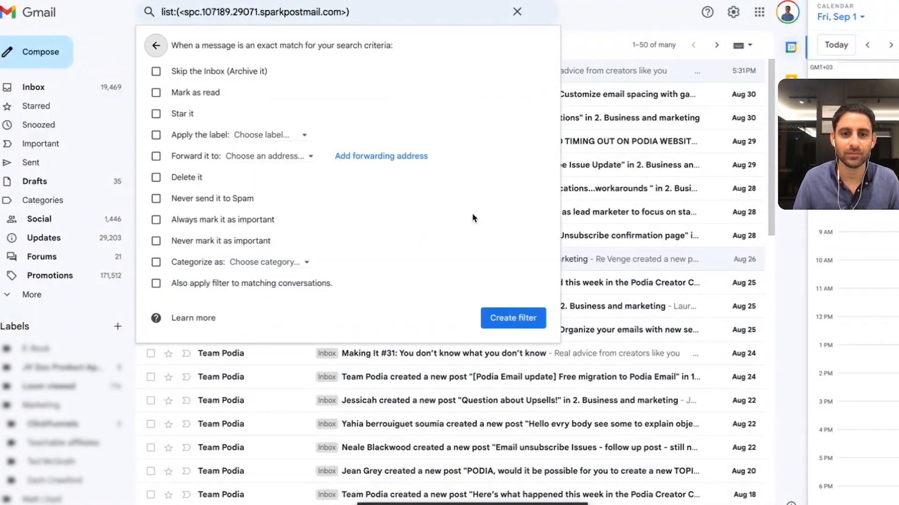
{"action": "left_click", "coordinate": [159, 178]}
{"action": "left_click", "coordinate": [123, 361]}
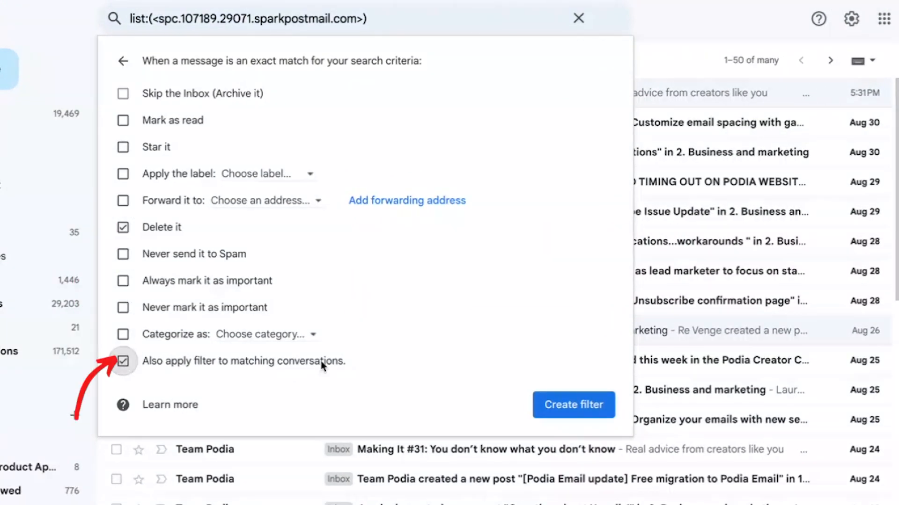
{"action": "left_click", "coordinate": [573, 406]}
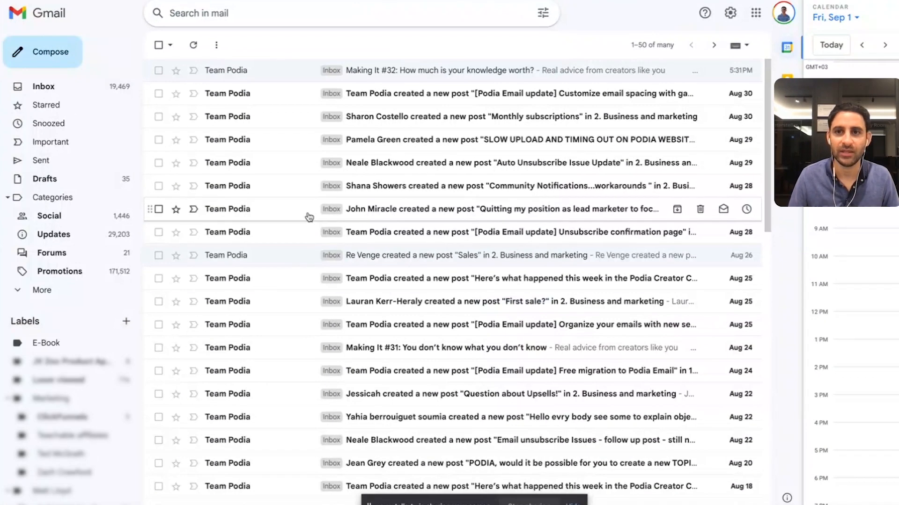
{"action": "left_click", "coordinate": [257, 255]}
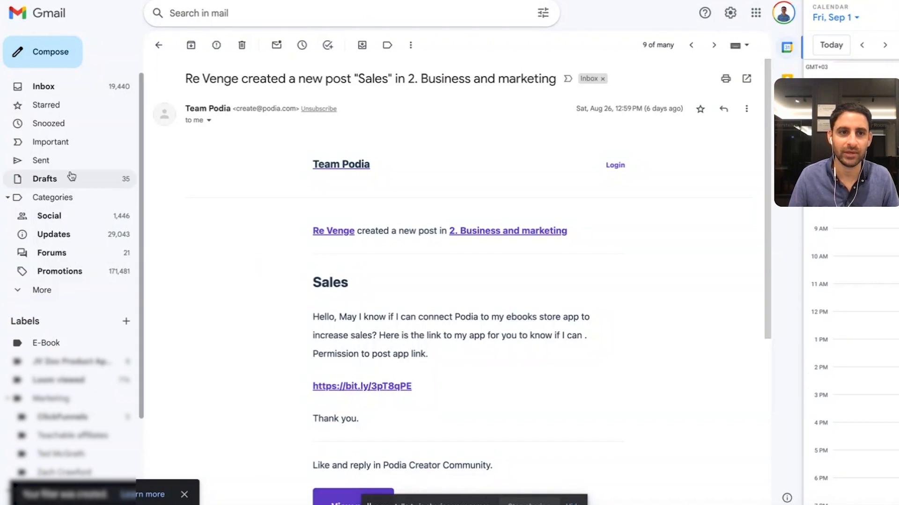
{"action": "left_click", "coordinate": [26, 290]}
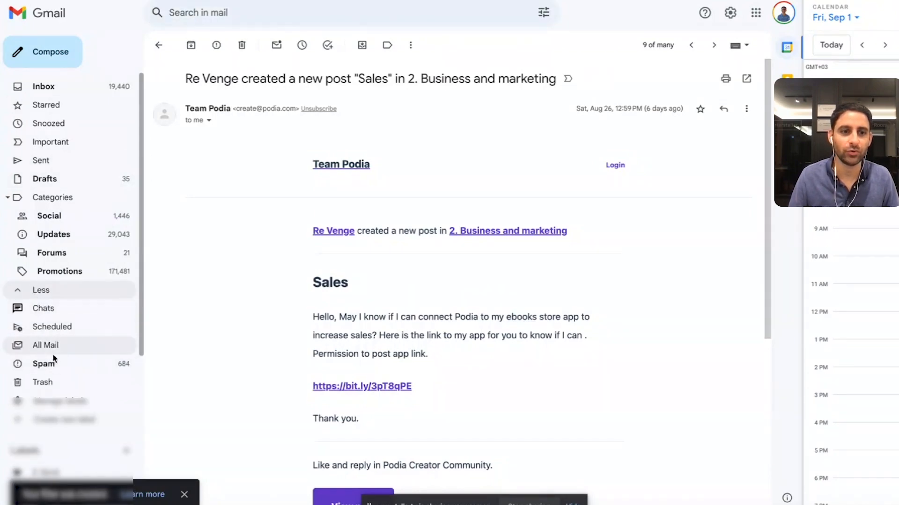
Empty the Trash by selecting all 230 conversations and deleting them forever.
{"action": "left_click", "coordinate": [42, 382]}
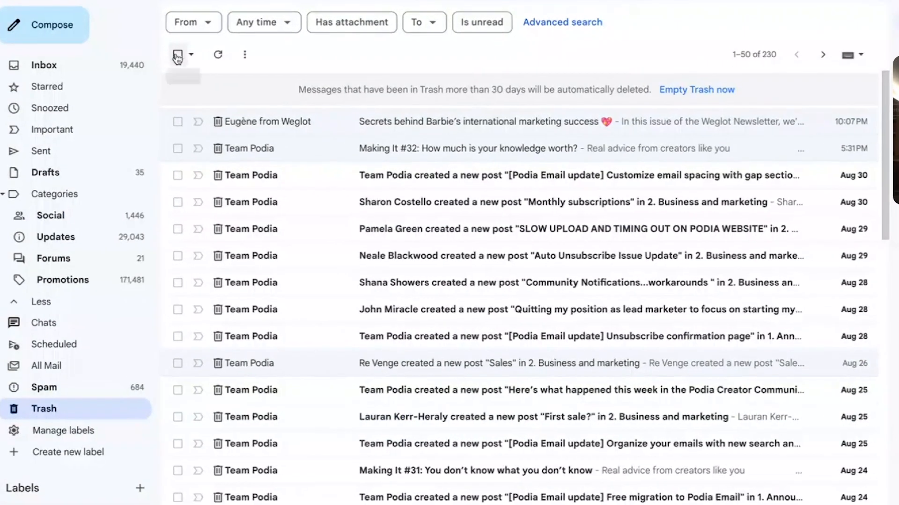
{"action": "left_click", "coordinate": [159, 52]}
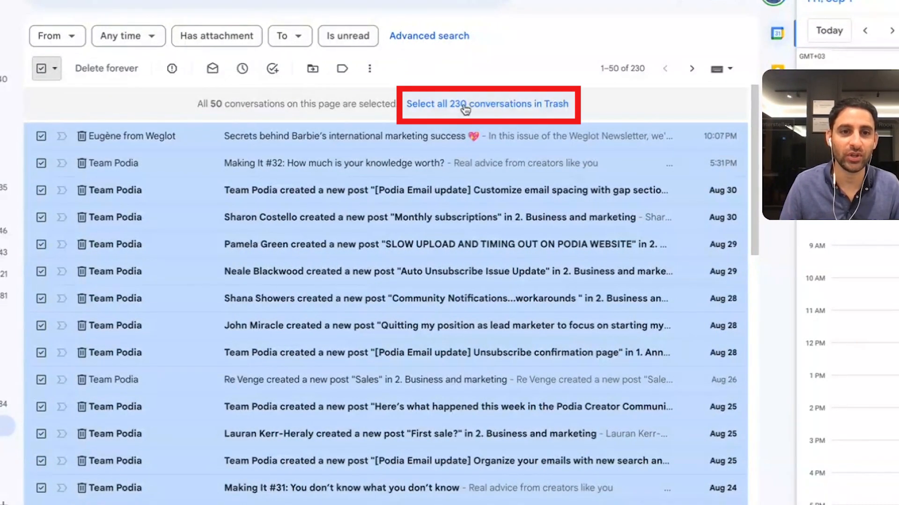
{"action": "scroll", "coordinate": [382, 169], "scroll_direction": "down", "scroll_amount": 15}
{"action": "scroll", "coordinate": [371, 230], "scroll_direction": "up", "scroll_amount": 15}
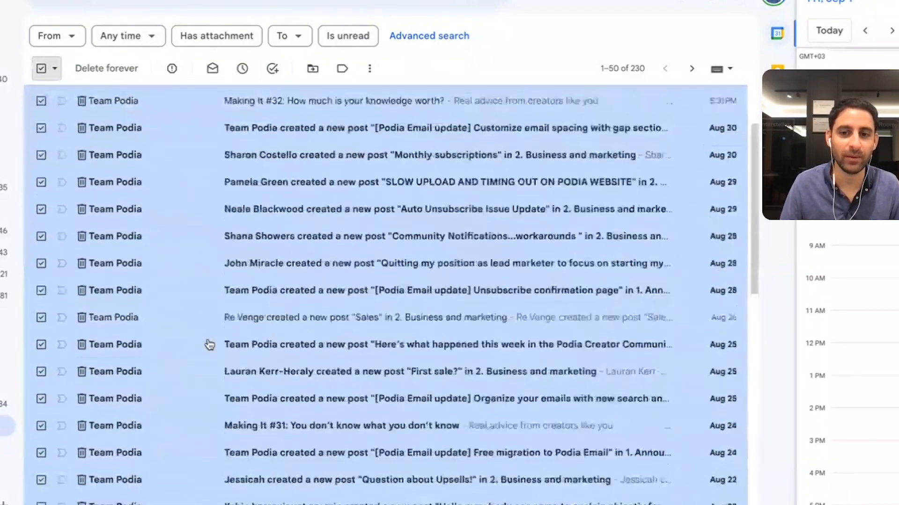
{"action": "left_click", "coordinate": [468, 103]}
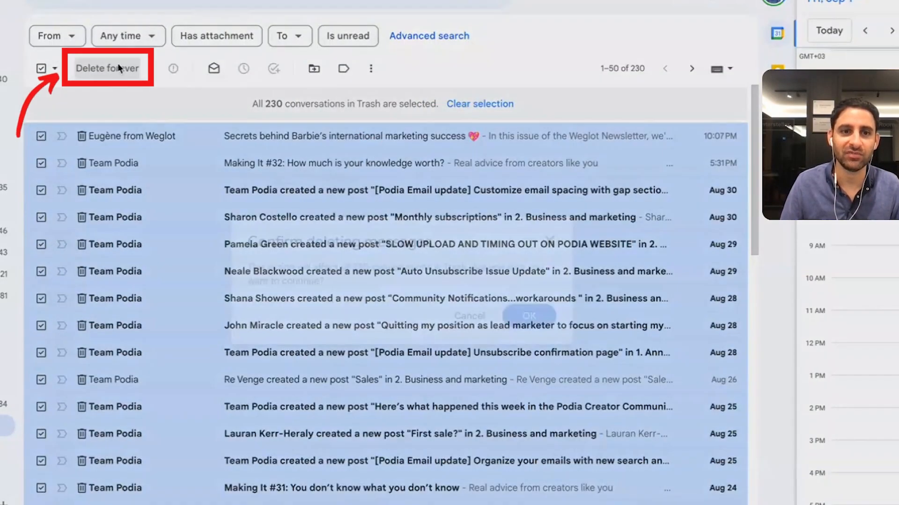
{"action": "left_click", "coordinate": [124, 68]}
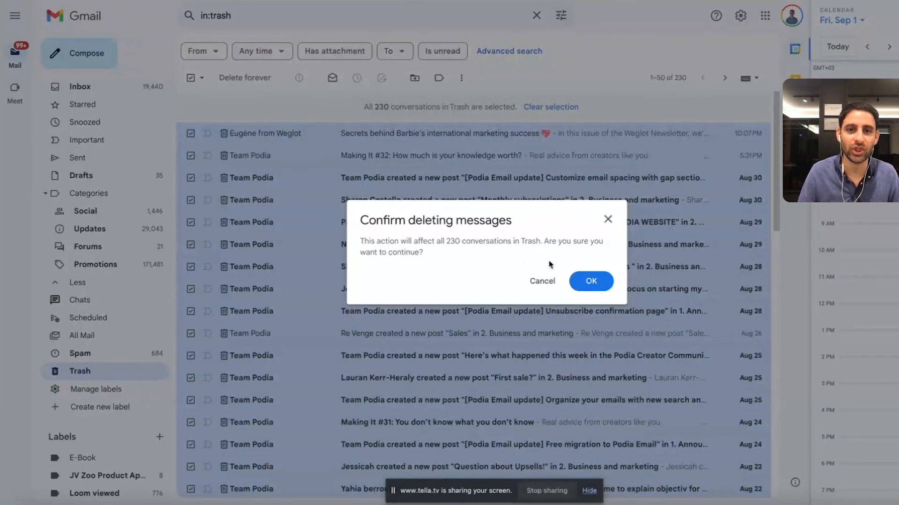
{"action": "left_click", "coordinate": [591, 281]}
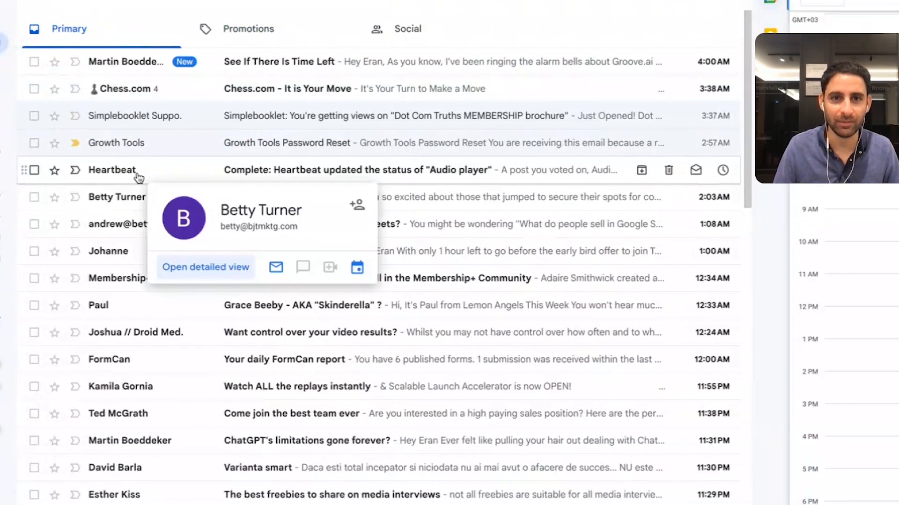
Open the daily FormCan report and use 'Filter messages like these' for its sender.
{"action": "scroll", "coordinate": [143, 266], "scroll_direction": "down", "scroll_amount": 1}
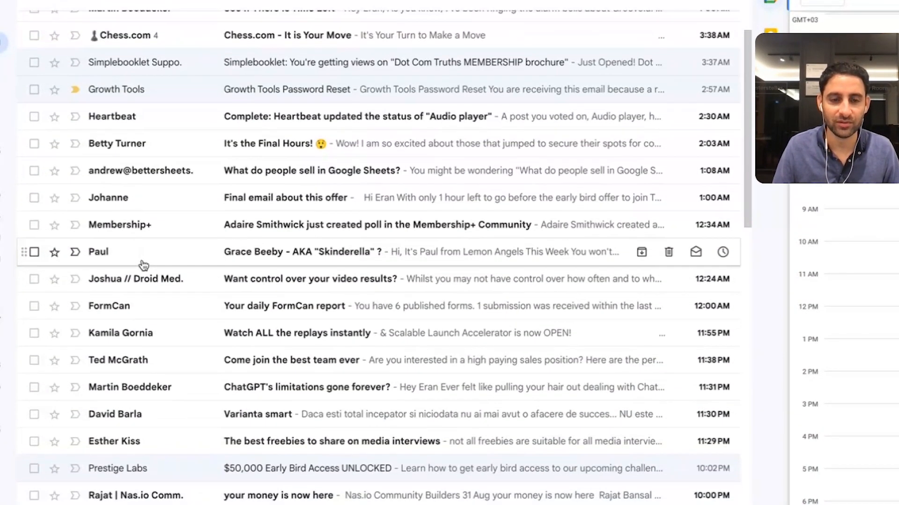
{"action": "mouse_move", "coordinate": [115, 311]}
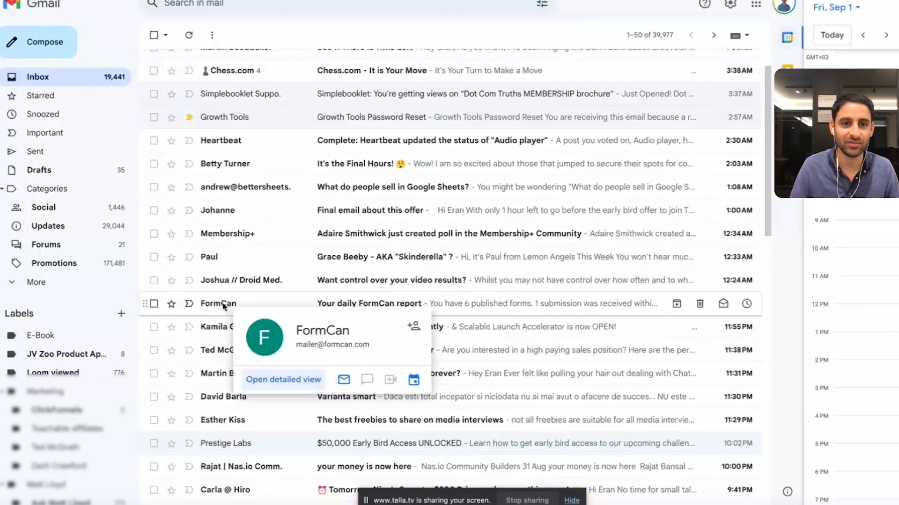
{"action": "left_click", "coordinate": [116, 309]}
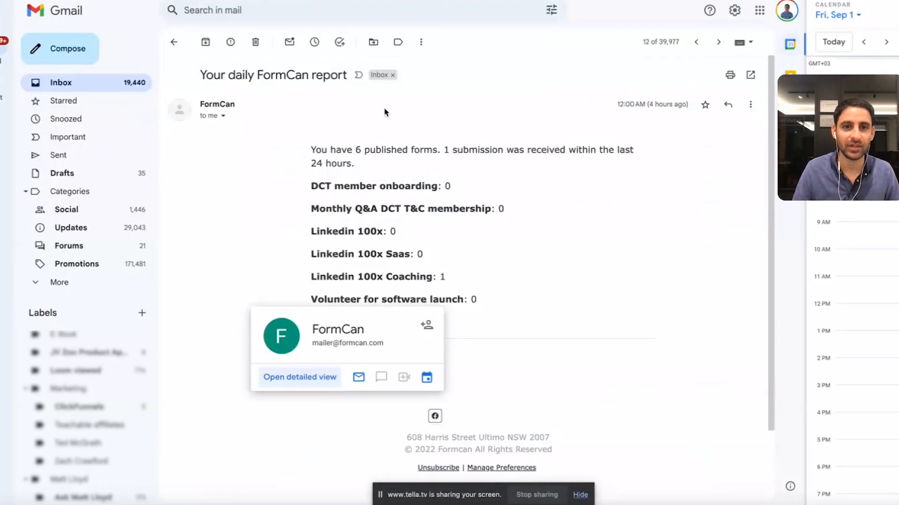
{"action": "left_click", "coordinate": [423, 45]}
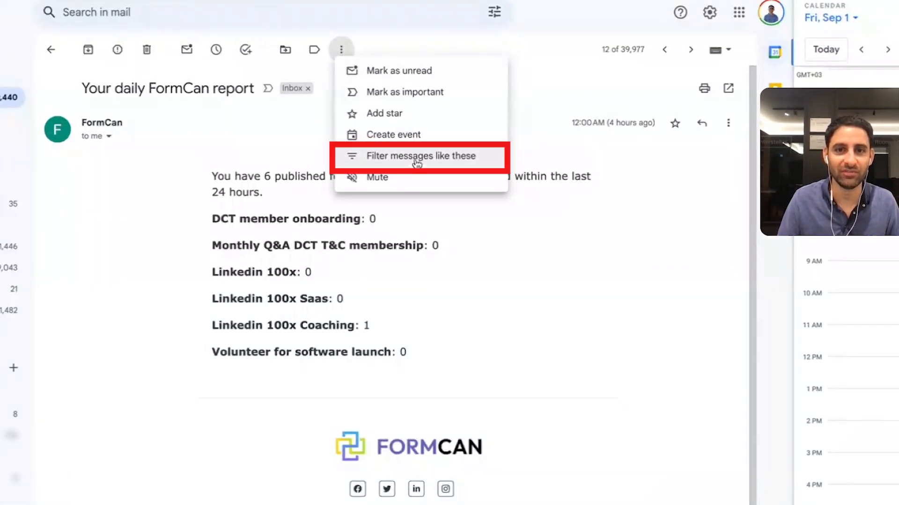
{"action": "left_click", "coordinate": [416, 159]}
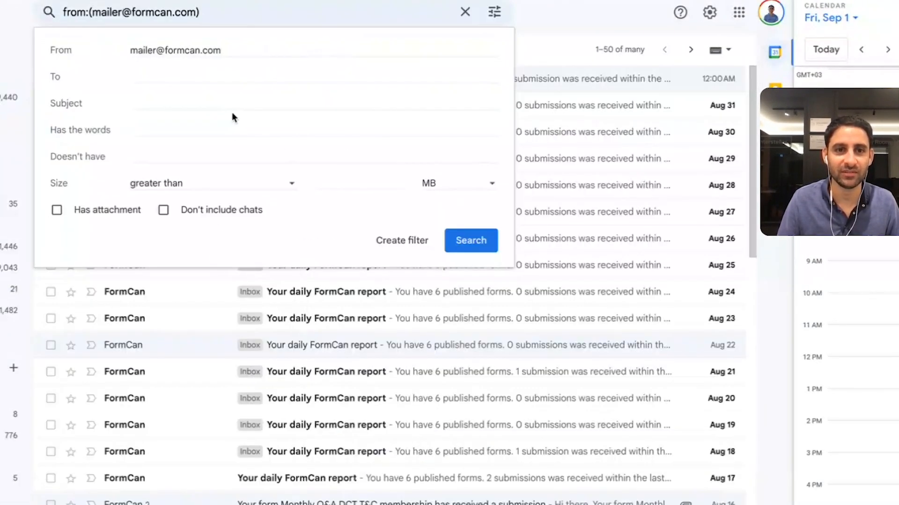
Save a FormCan filter that skips the inbox, adds new label 'FormCan Updates', never marks important, covering existing mail.
{"action": "left_click", "coordinate": [409, 242]}
{"action": "left_click", "coordinate": [58, 320]}
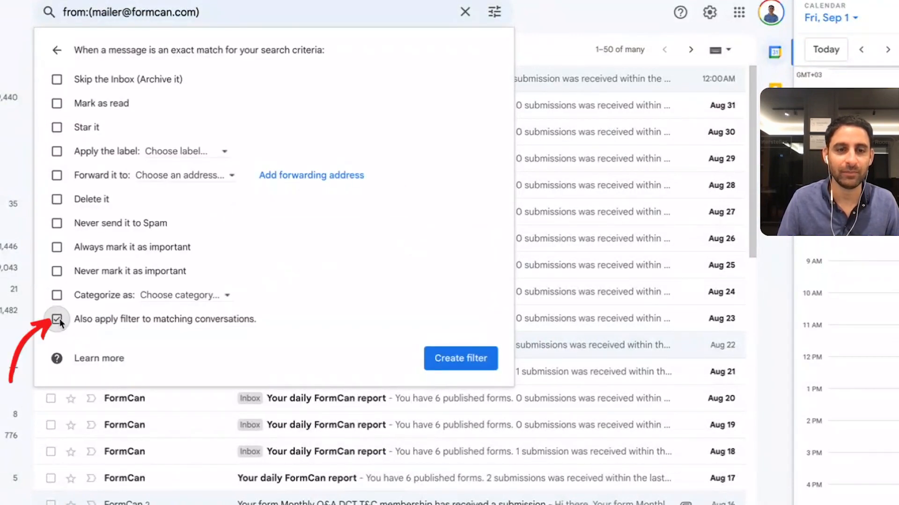
{"action": "left_click", "coordinate": [56, 81]}
{"action": "left_click", "coordinate": [182, 152]}
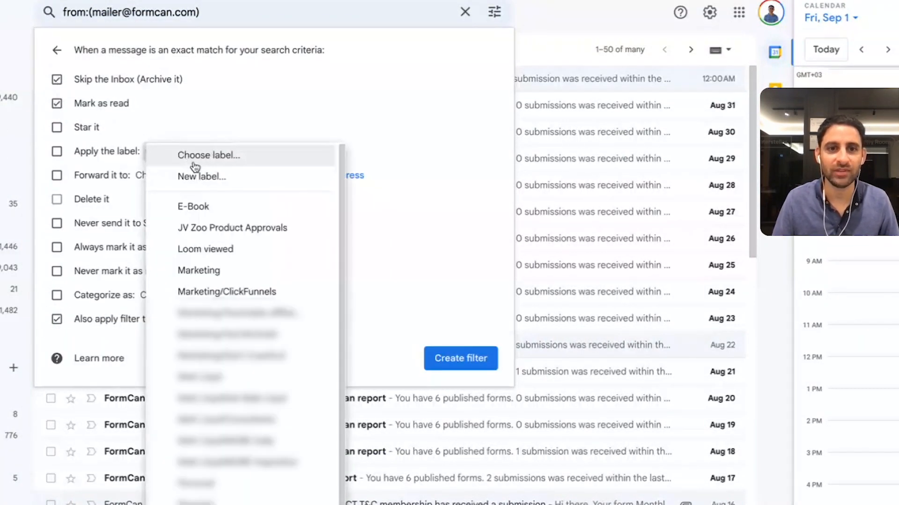
{"action": "left_click", "coordinate": [232, 182]}
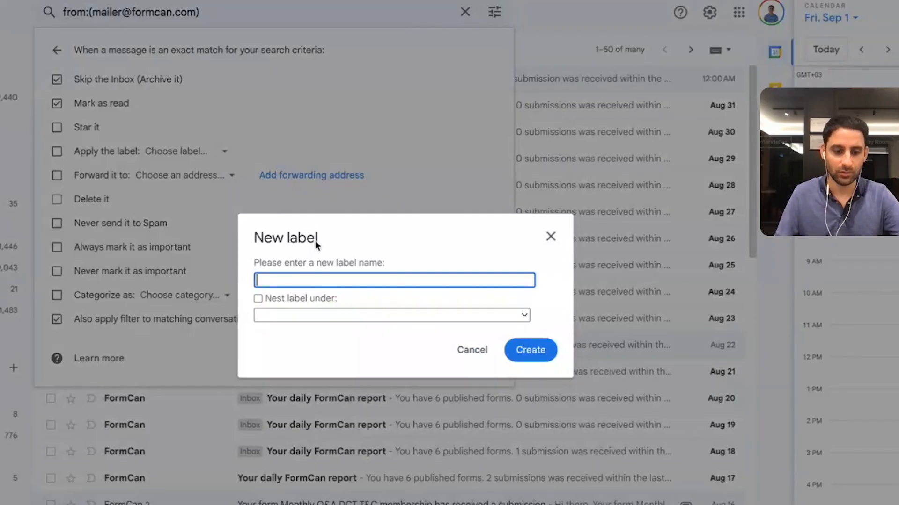
{"action": "type", "text": "FormCan"}
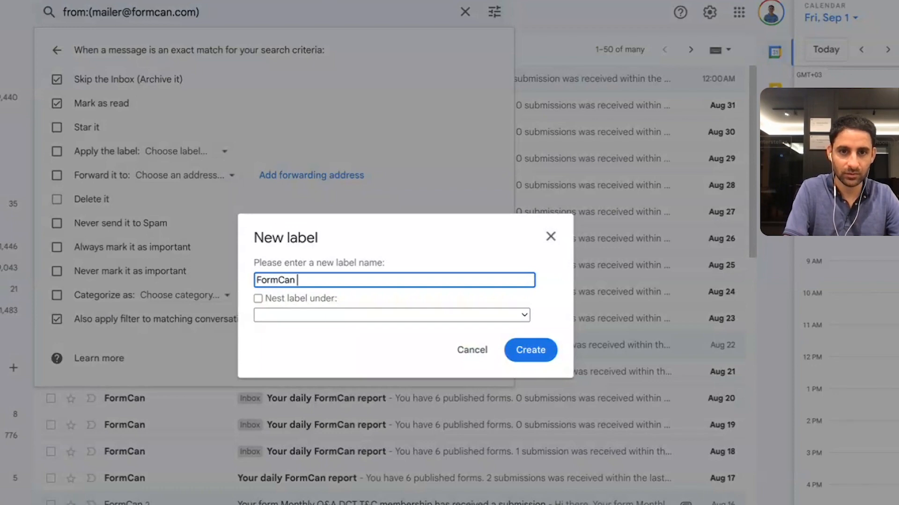
{"action": "type", "text": " Updates"}
{"action": "left_click", "coordinate": [531, 350]}
{"action": "left_click", "coordinate": [57, 270]}
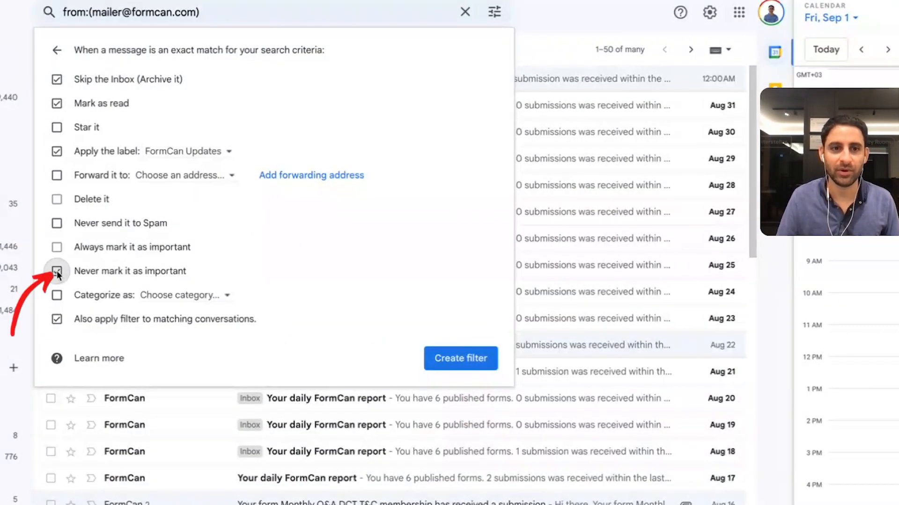
{"action": "left_click", "coordinate": [460, 358]}
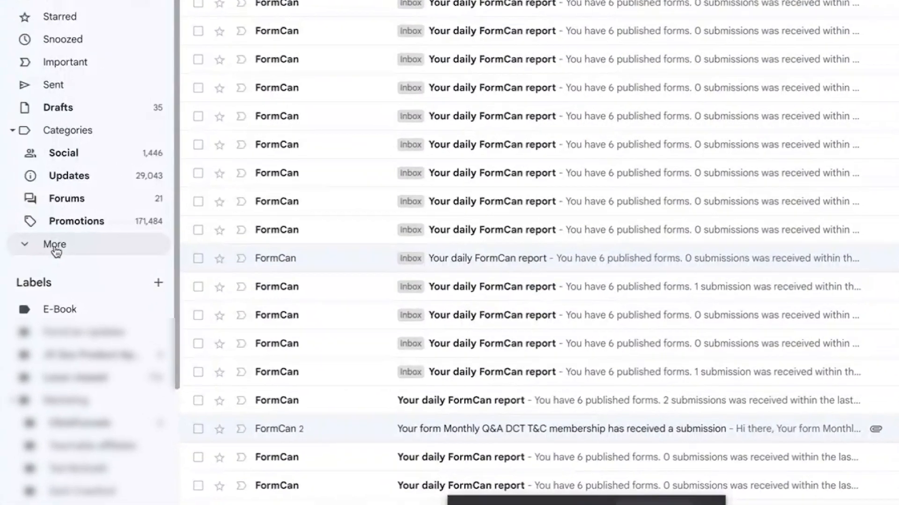
Browse the 327 conversations under the FormCan Updates label, then return to the Inbox.
{"action": "left_click", "coordinate": [28, 293]}
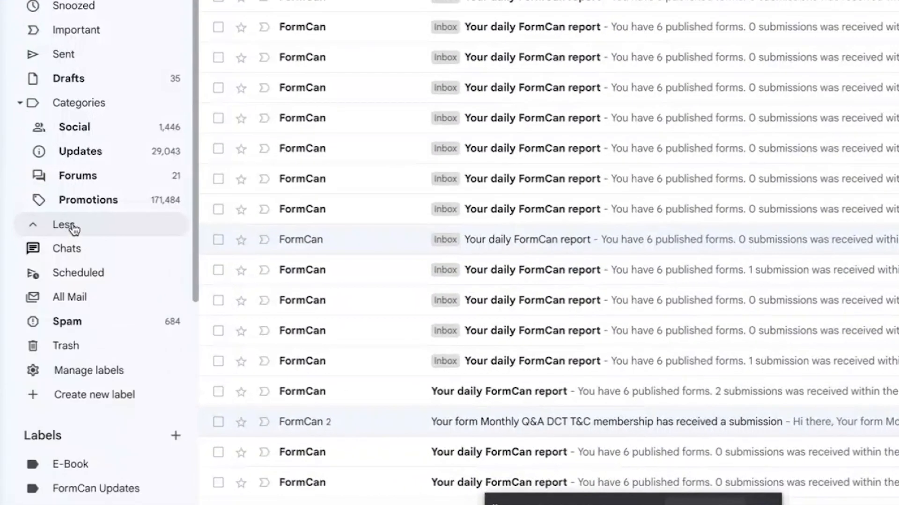
{"action": "scroll", "coordinate": [74, 228], "scroll_direction": "down", "scroll_amount": 8}
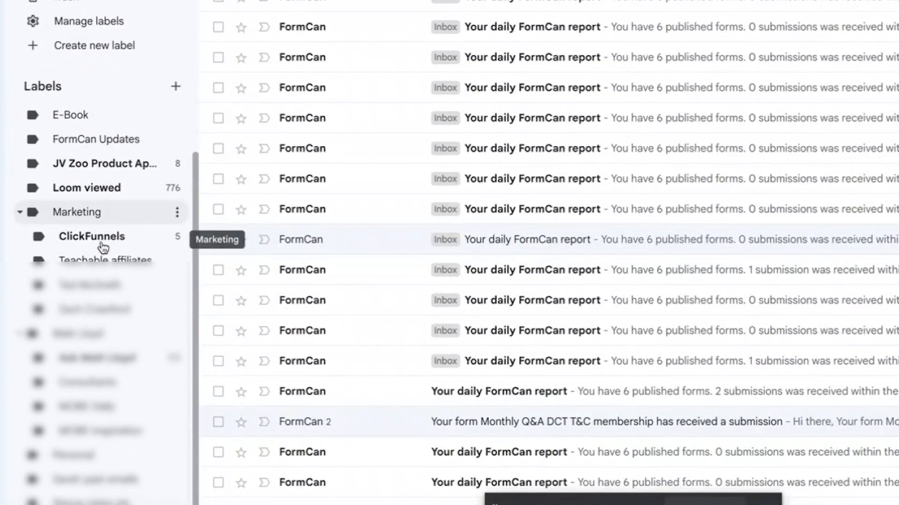
{"action": "left_click", "coordinate": [78, 134]}
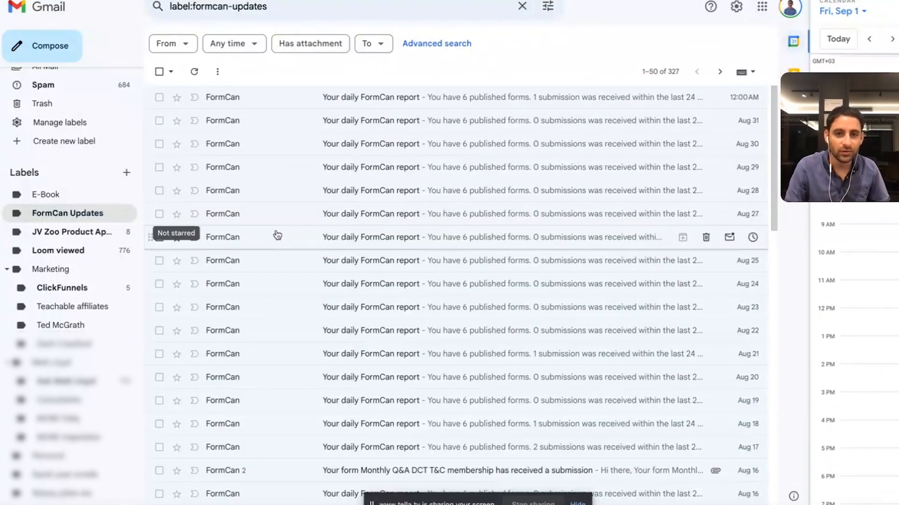
{"action": "scroll", "coordinate": [281, 237], "scroll_direction": "down", "scroll_amount": 5}
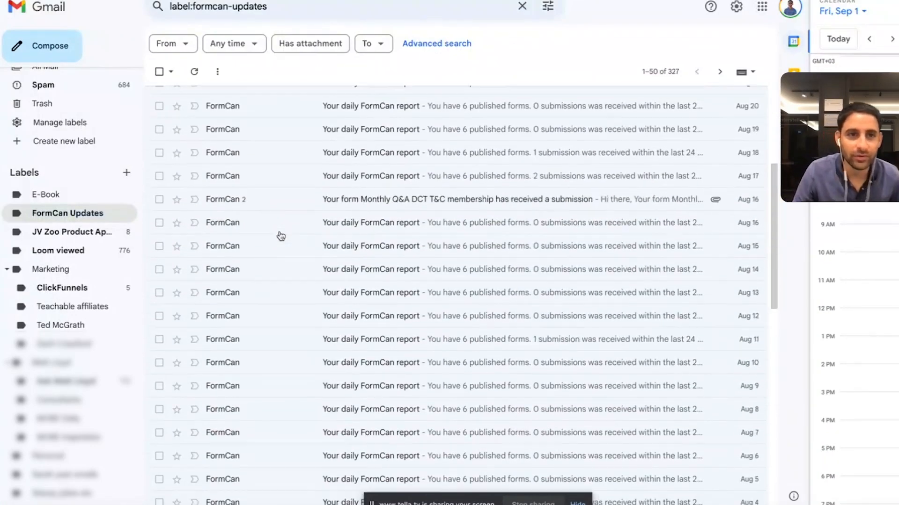
{"action": "scroll", "coordinate": [281, 237], "scroll_direction": "down", "scroll_amount": 10}
{"action": "scroll", "coordinate": [281, 236], "scroll_direction": "up", "scroll_amount": 20}
{"action": "scroll", "coordinate": [50, 86], "scroll_direction": "up", "scroll_amount": 6}
{"action": "left_click", "coordinate": [49, 85]}
{"action": "scroll", "coordinate": [282, 180], "scroll_direction": "up", "scroll_amount": 1}
{"action": "scroll", "coordinate": [282, 180], "scroll_direction": "up", "scroll_amount": 1}
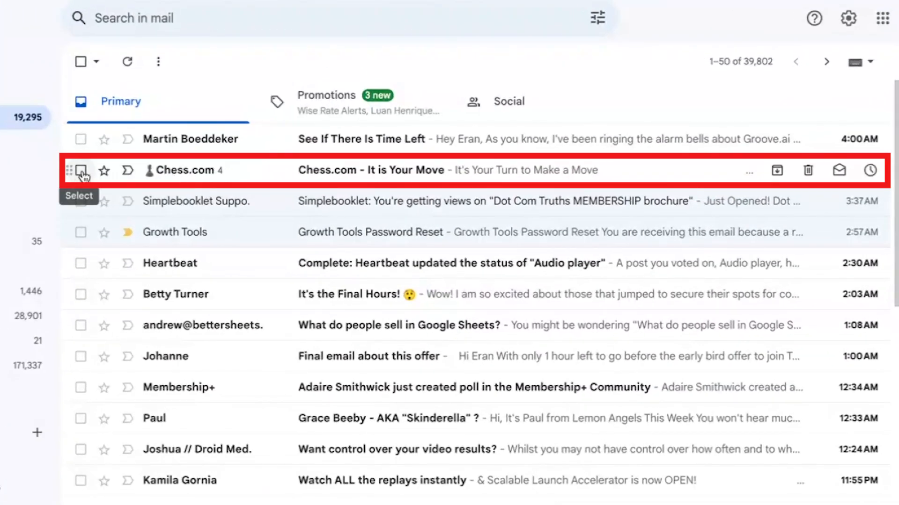
From the Chess.com alert email, create a filter that deletes its mail, existing conversations included.
{"action": "left_click", "coordinate": [209, 170]}
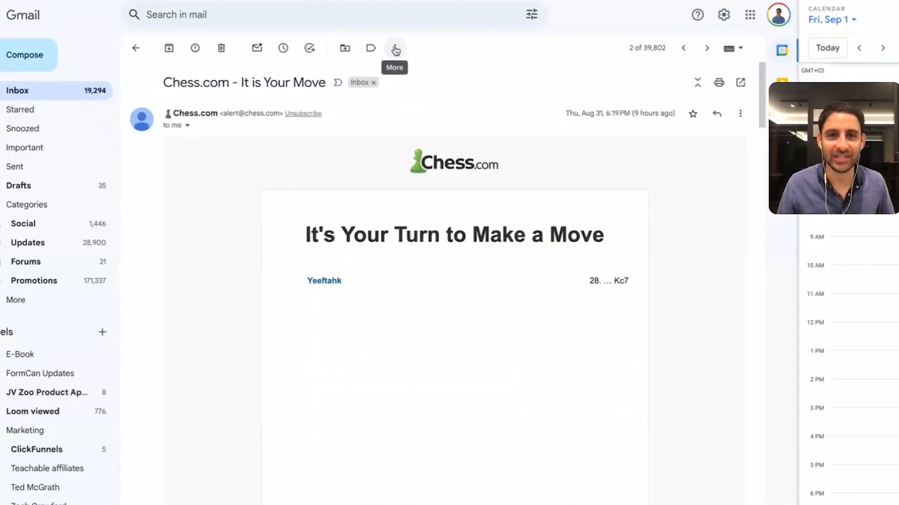
{"action": "left_click", "coordinate": [396, 50]}
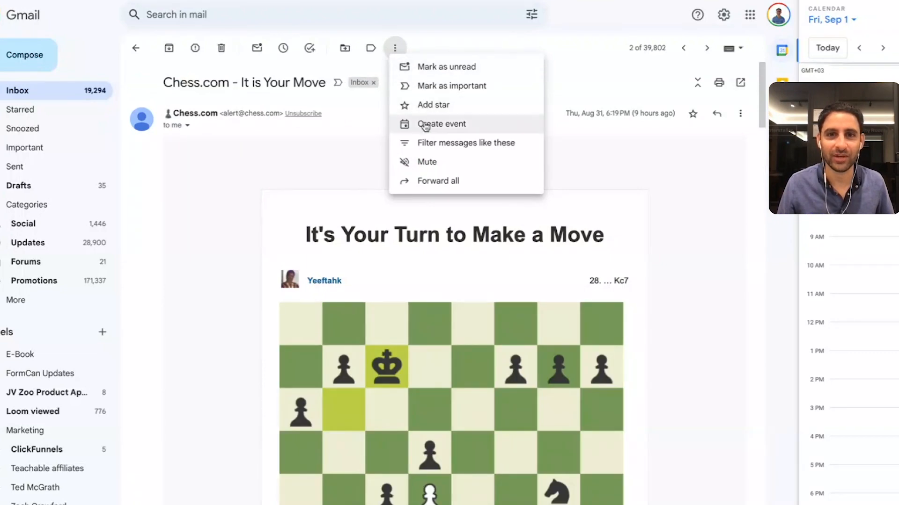
{"action": "left_click", "coordinate": [409, 144]}
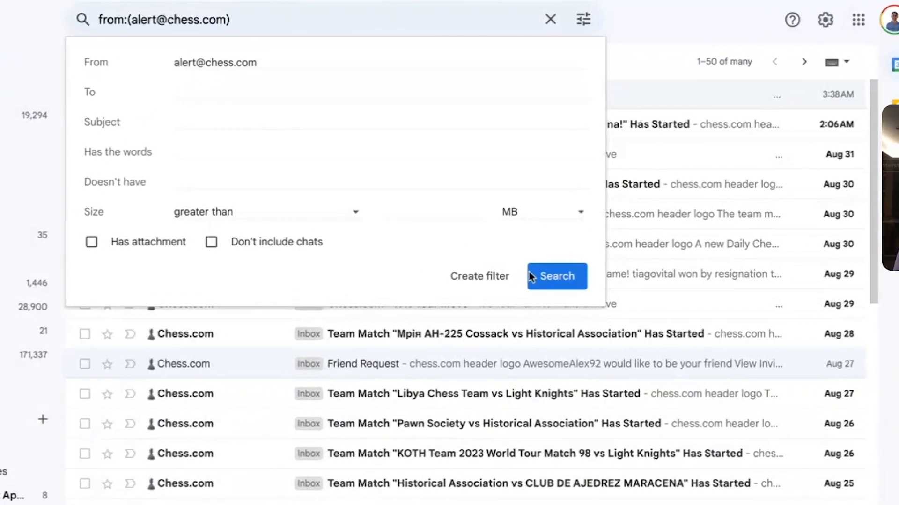
{"action": "left_click", "coordinate": [480, 276]}
{"action": "left_click", "coordinate": [91, 365]}
{"action": "left_click", "coordinate": [91, 230]}
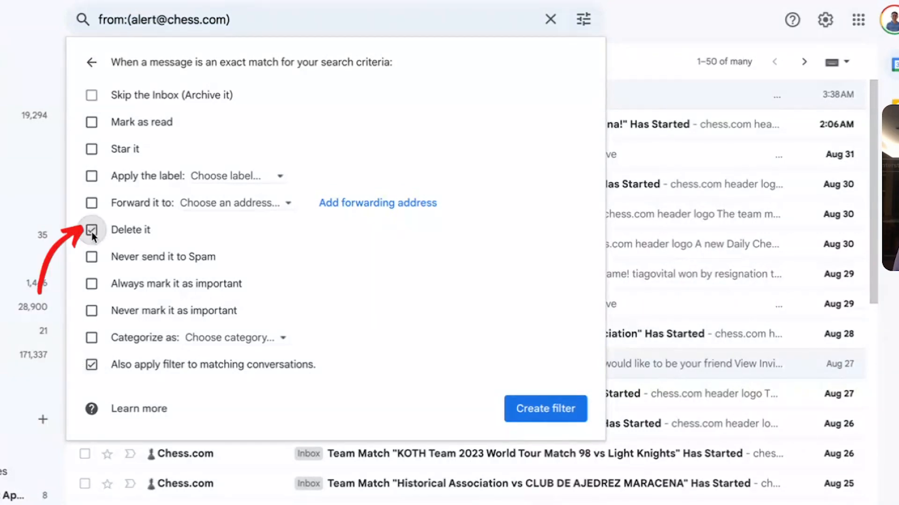
{"action": "left_click", "coordinate": [566, 410]}
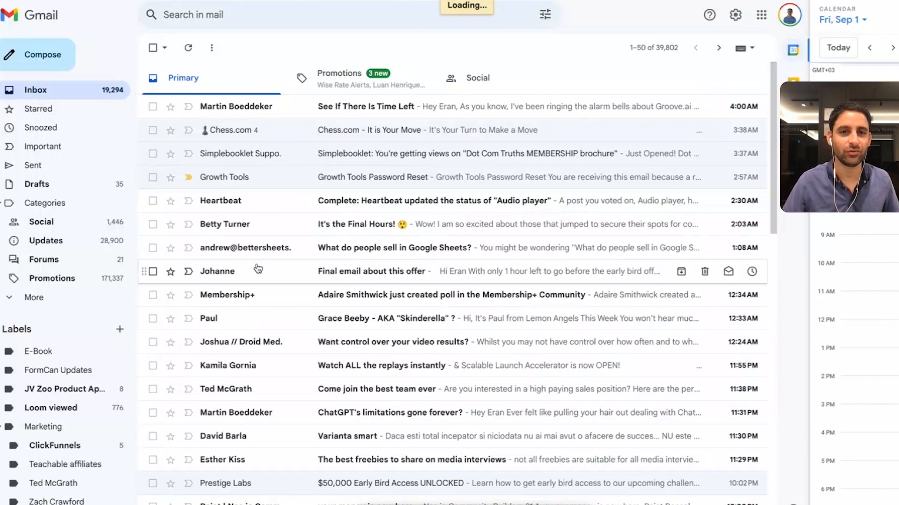
Refresh the Inbox to confirm the Chess.com mail is gone and open the Simplebooklet notification.
{"action": "left_click", "coordinate": [59, 89]}
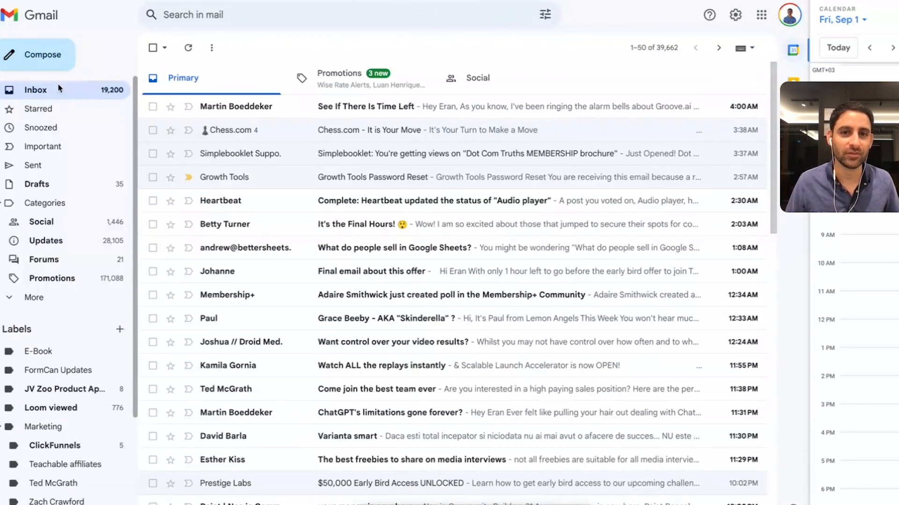
{"action": "left_click", "coordinate": [51, 90]}
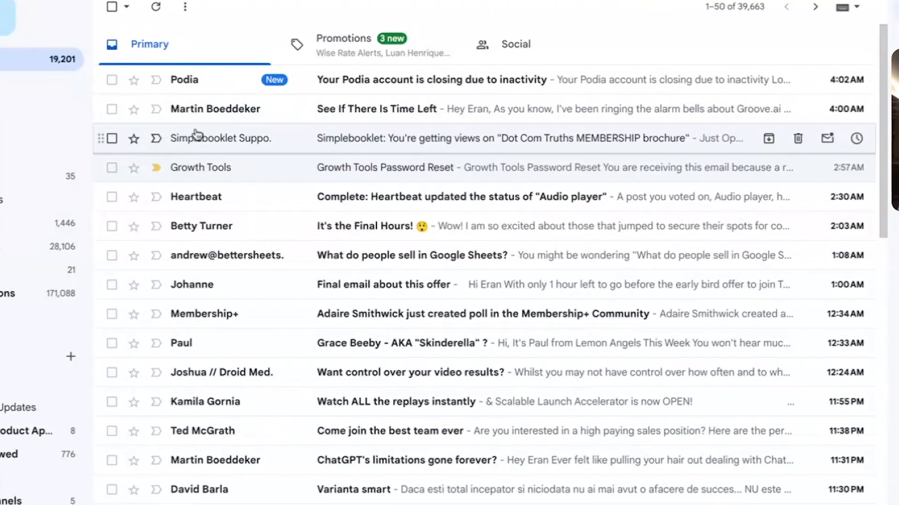
{"action": "mouse_move", "coordinate": [195, 141]}
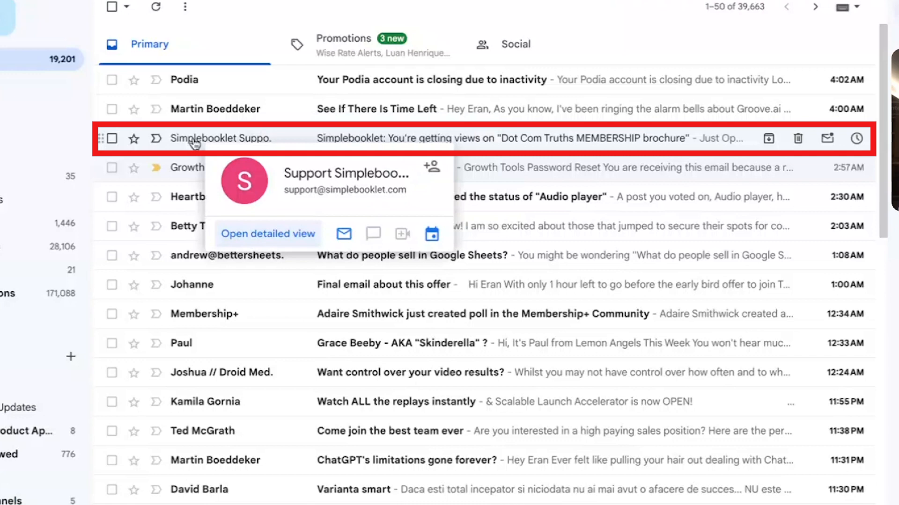
{"action": "left_click", "coordinate": [195, 142]}
List all mail from the Simplebooklet support sender via 'Filter messages like these'.
{"action": "left_click", "coordinate": [430, 7]}
{"action": "left_click", "coordinate": [477, 148]}
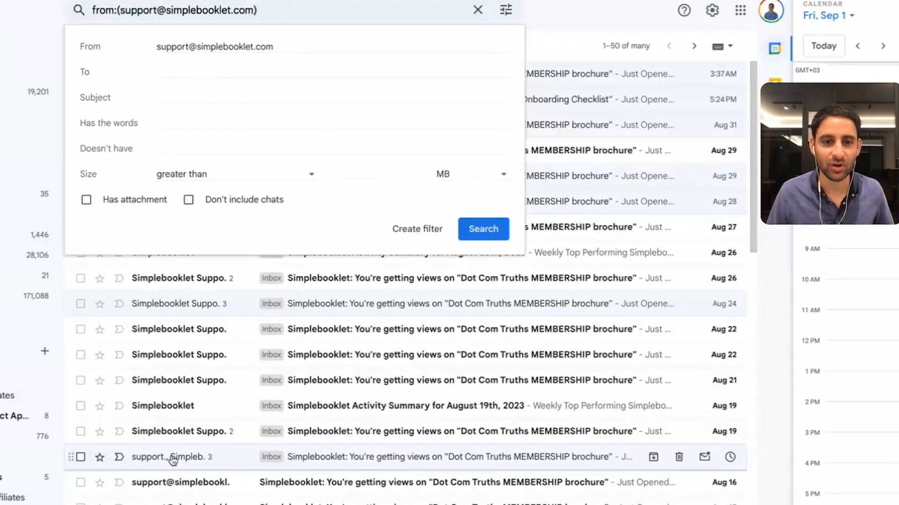
{"action": "scroll", "coordinate": [169, 461], "scroll_direction": "down", "scroll_amount": 8}
{"action": "scroll", "coordinate": [172, 461], "scroll_direction": "down", "scroll_amount": 8}
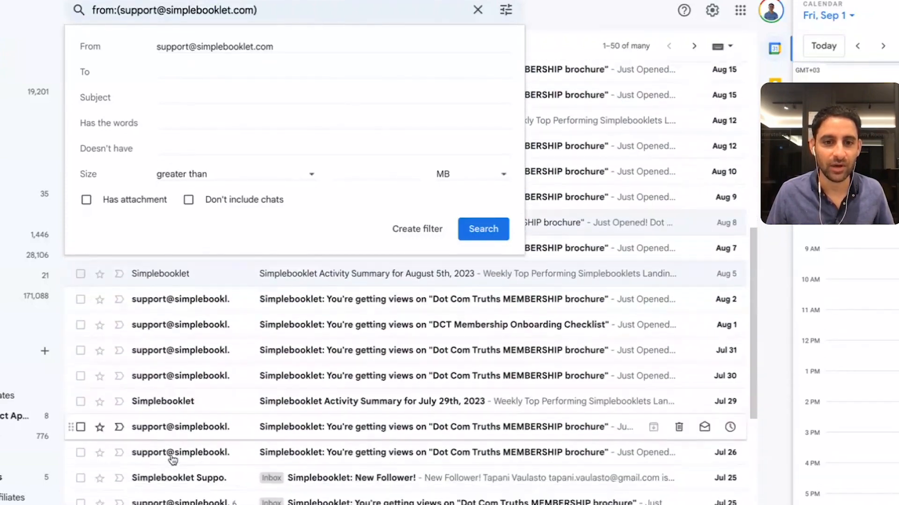
{"action": "scroll", "coordinate": [172, 461], "scroll_direction": "up", "scroll_amount": 9}
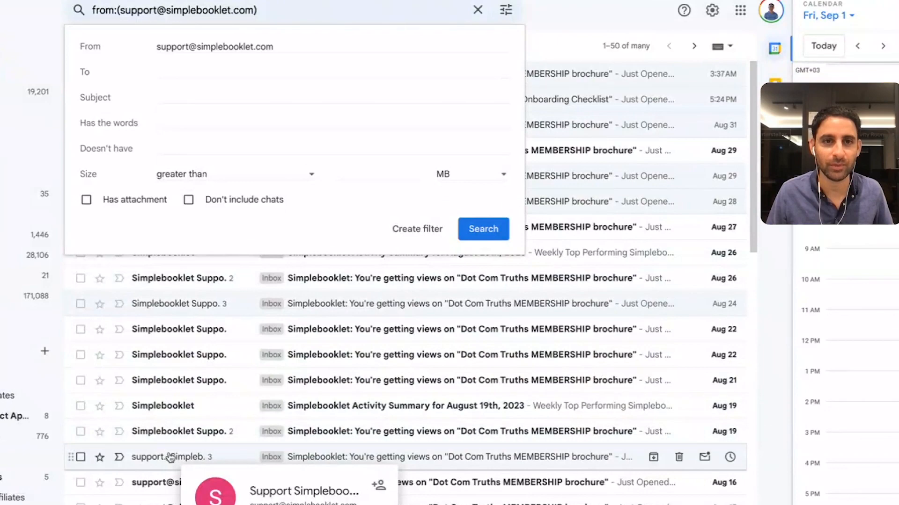
{"action": "left_click", "coordinate": [26, 11]}
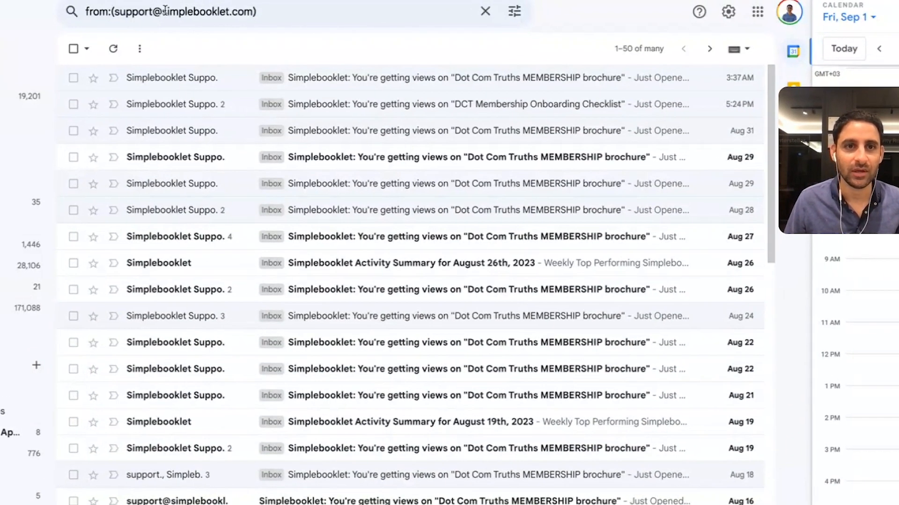
Put the Simplebooklet contact's address in the filter's From field, matching 7 conversations, and continue.
{"action": "left_click_drag", "start_coordinate": [163, 11], "coordinate": [84, 10]}
{"action": "key", "text": "BackSpace"}
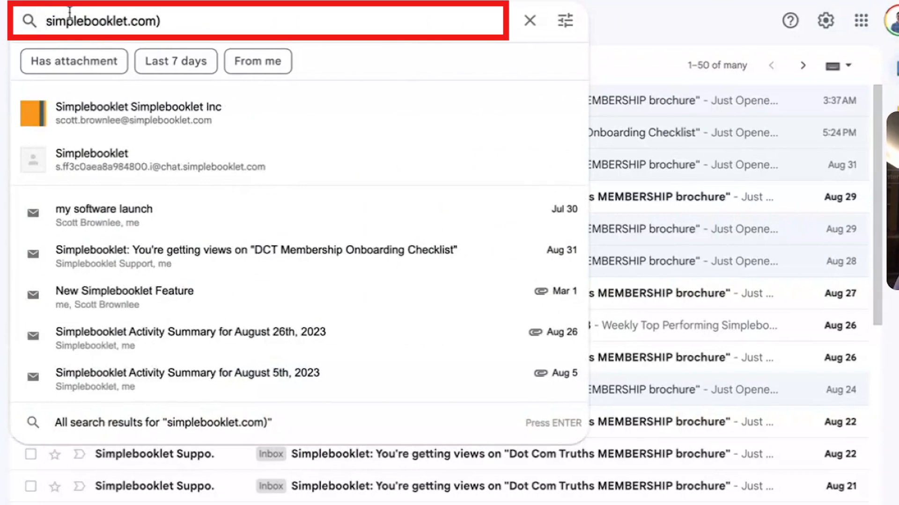
{"action": "left_click", "coordinate": [140, 120]}
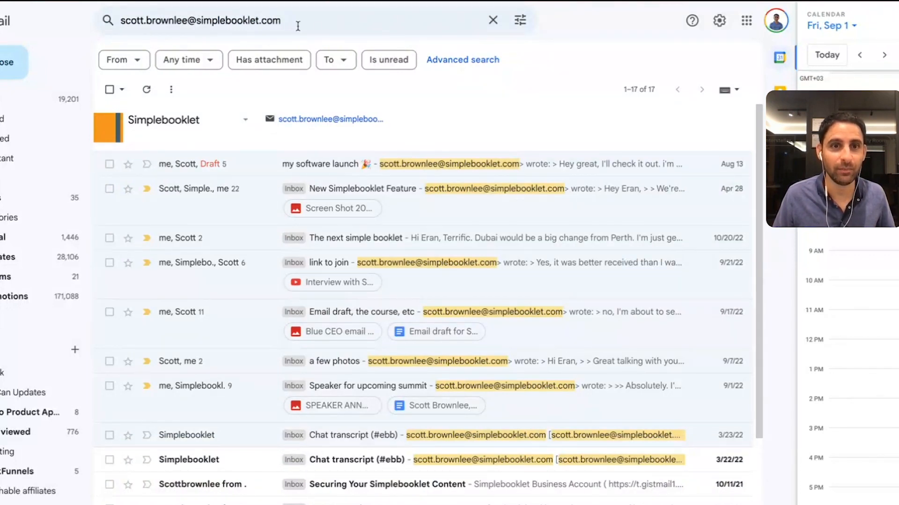
{"action": "left_click", "coordinate": [283, 22]}
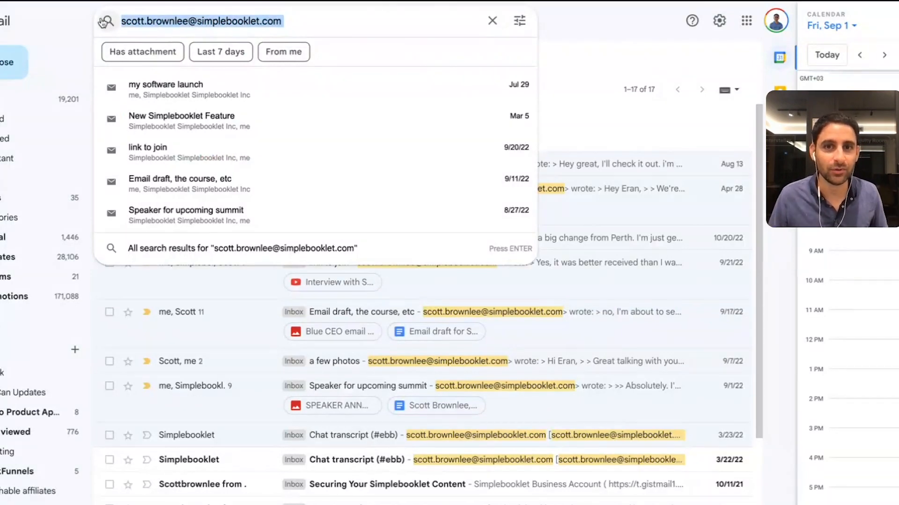
{"action": "left_click", "coordinate": [522, 23]}
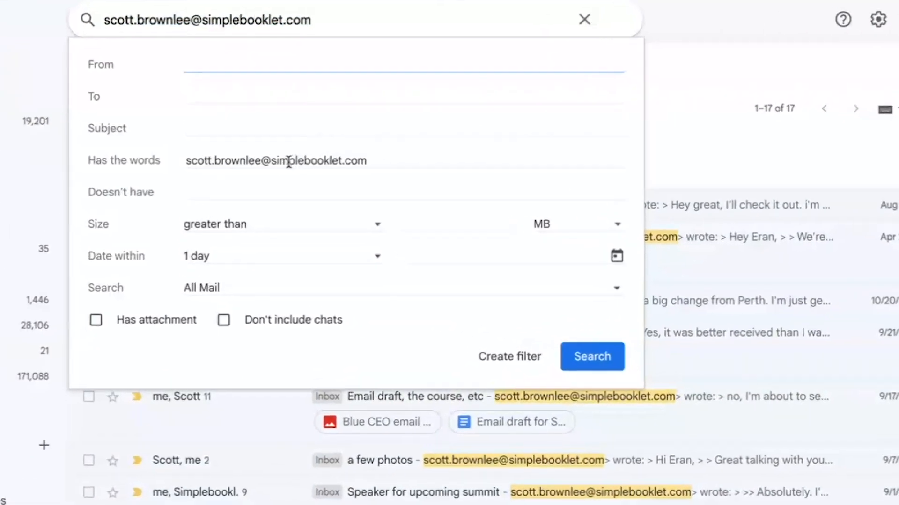
{"action": "left_click_drag", "start_coordinate": [388, 163], "coordinate": [149, 176]}
{"action": "left_click_drag", "start_coordinate": [202, 167], "coordinate": [224, 56]}
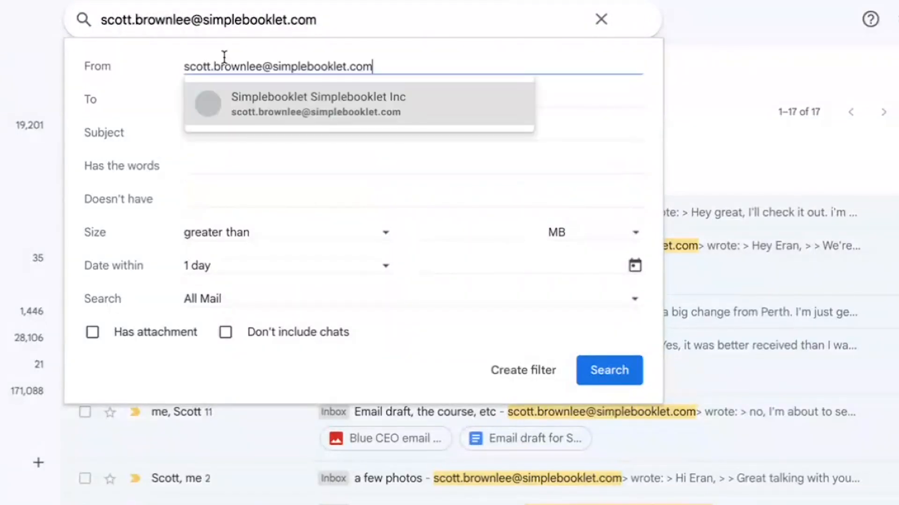
{"action": "left_click", "coordinate": [302, 97]}
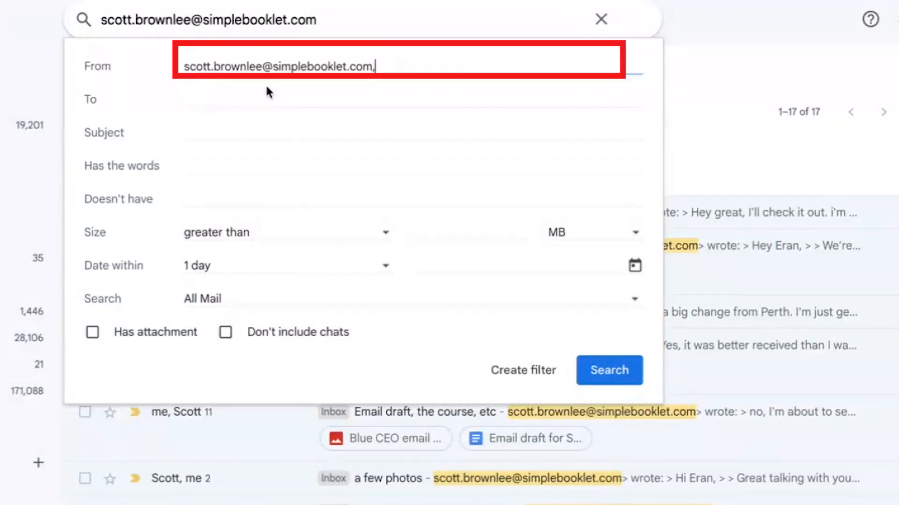
{"action": "left_click", "coordinate": [542, 372]}
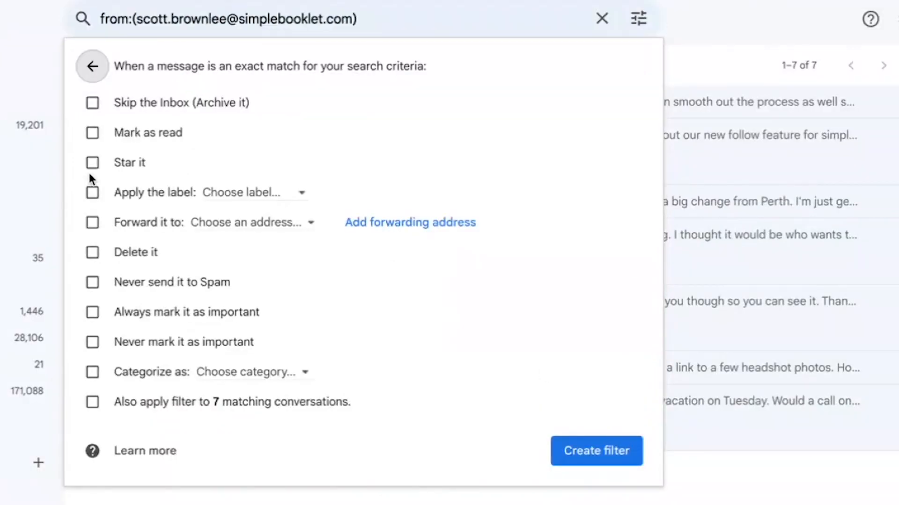
Have the filter forward to the personal address, never spam, always mark important, categorize Primary, covering 7 conversations.
{"action": "left_click", "coordinate": [257, 224]}
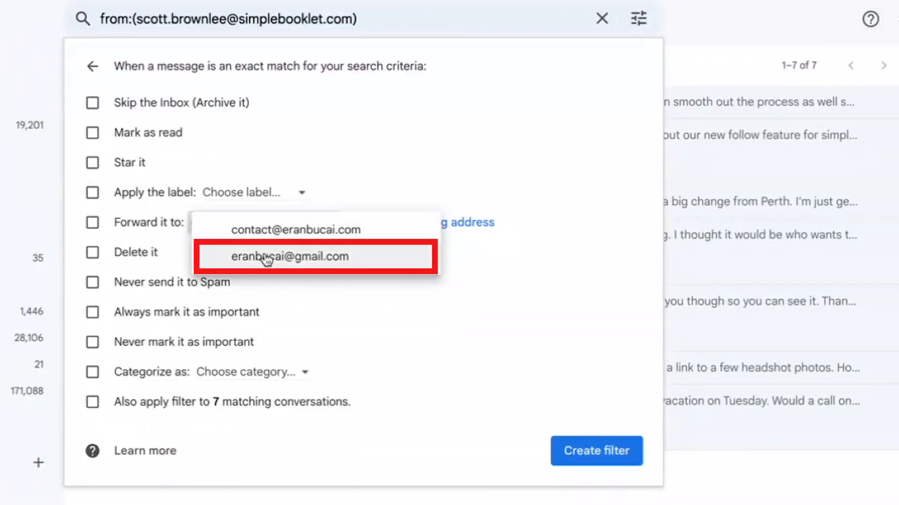
{"action": "left_click", "coordinate": [266, 259]}
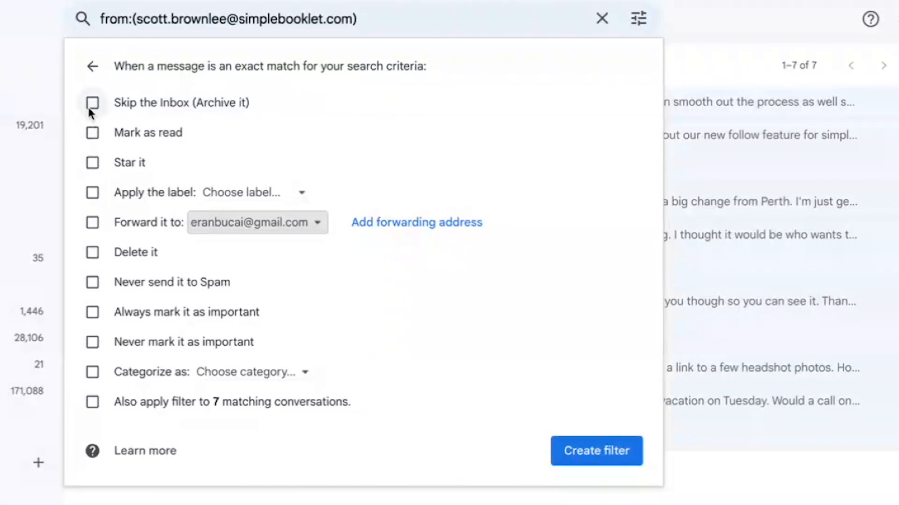
{"action": "left_click", "coordinate": [93, 283]}
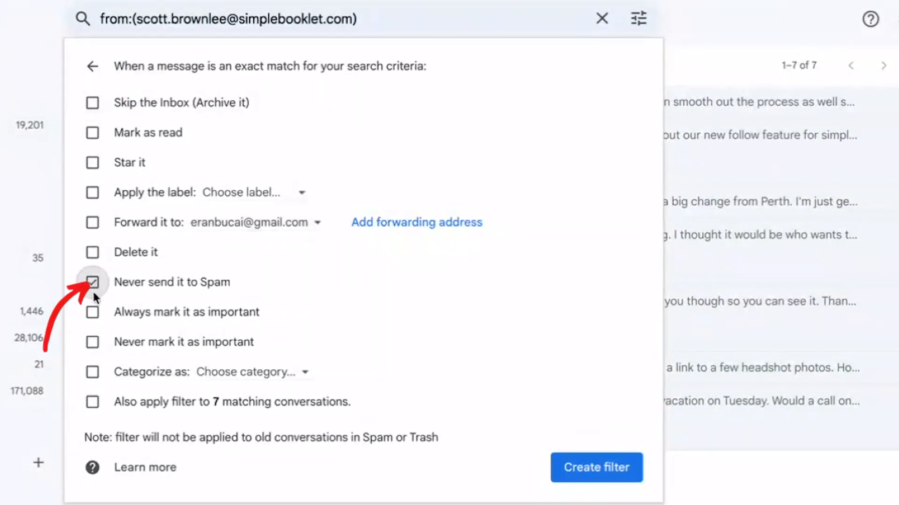
{"action": "left_click", "coordinate": [94, 311]}
{"action": "left_click", "coordinate": [239, 372]}
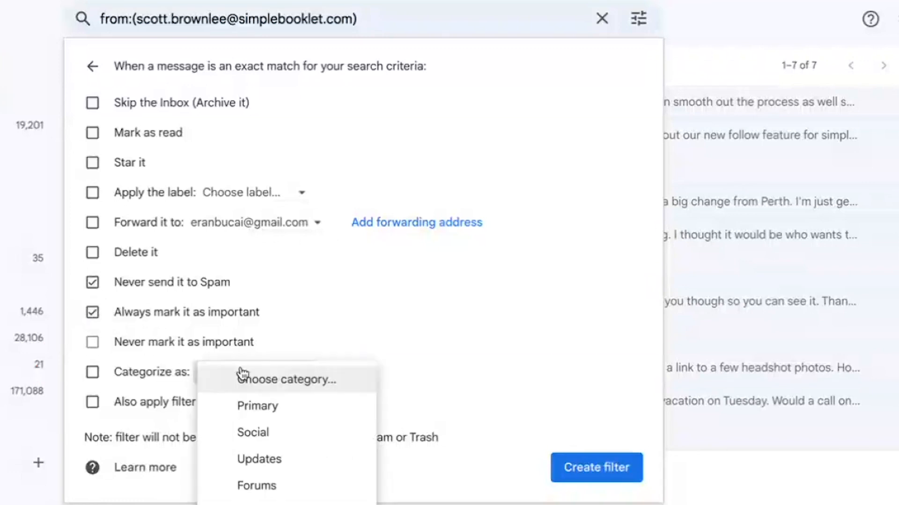
{"action": "left_click", "coordinate": [248, 412]}
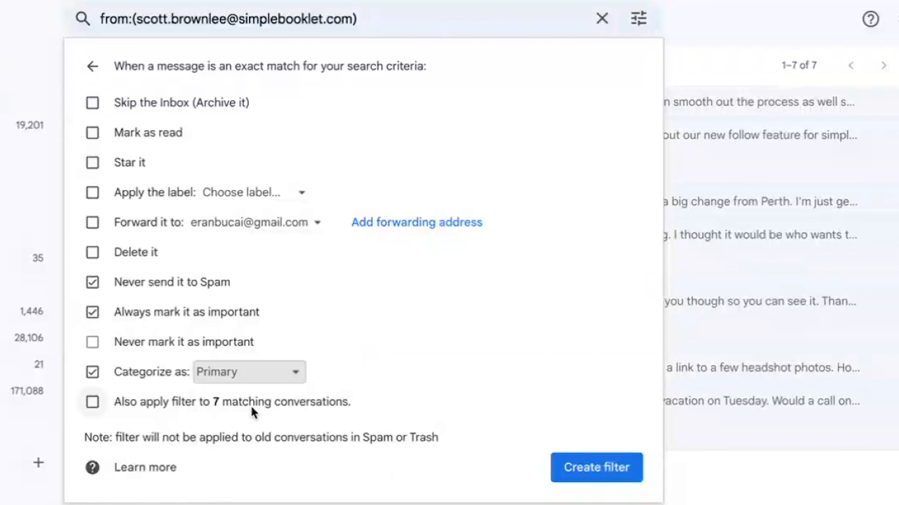
{"action": "left_click", "coordinate": [92, 402]}
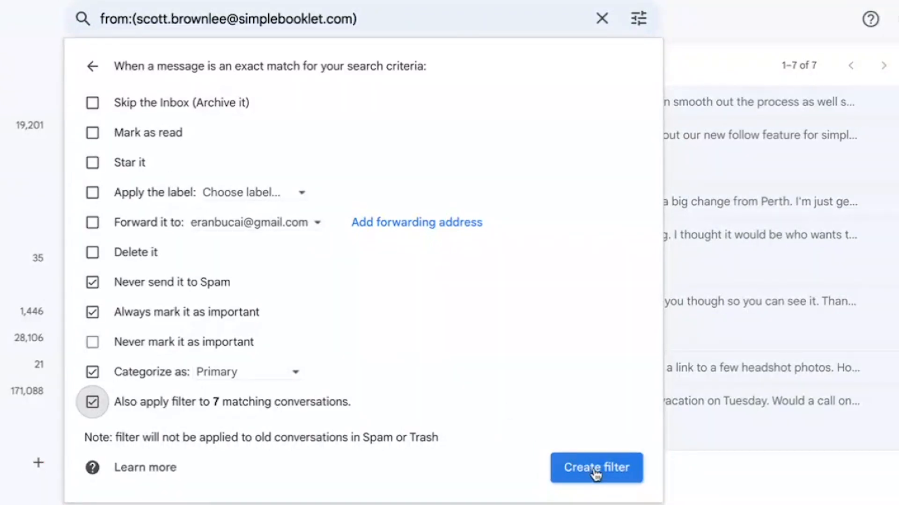
{"action": "left_click", "coordinate": [265, 198]}
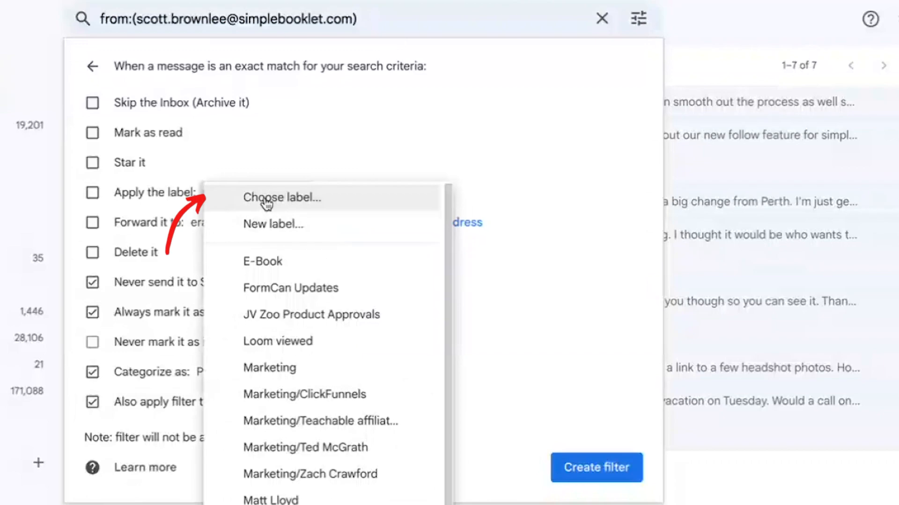
Create a new filter label named after the Simplebooklet contact, toggling the nest-under-parent option.
{"action": "left_click", "coordinate": [277, 224]}
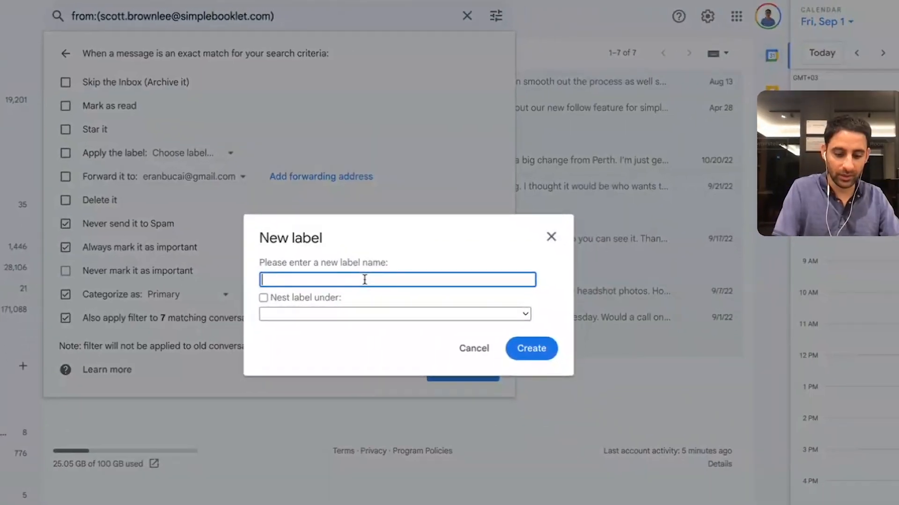
{"action": "left_click", "coordinate": [273, 297]}
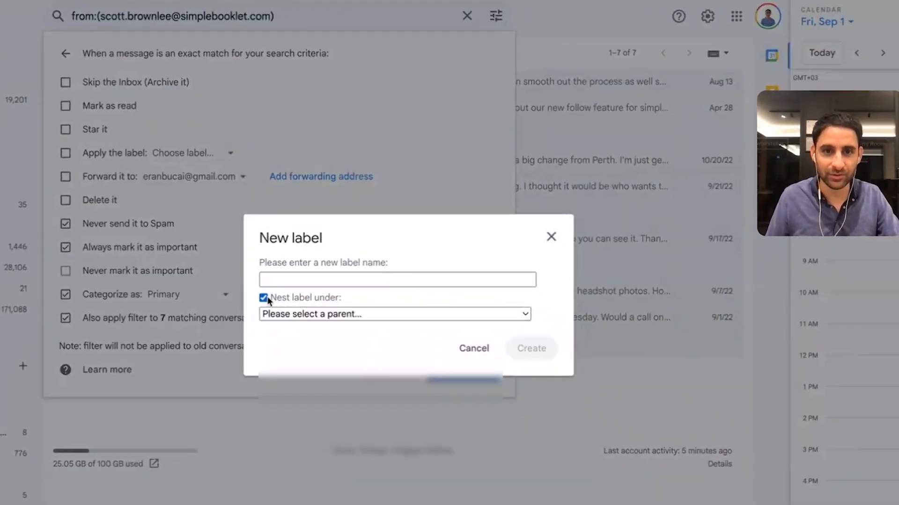
{"action": "left_click", "coordinate": [293, 311]}
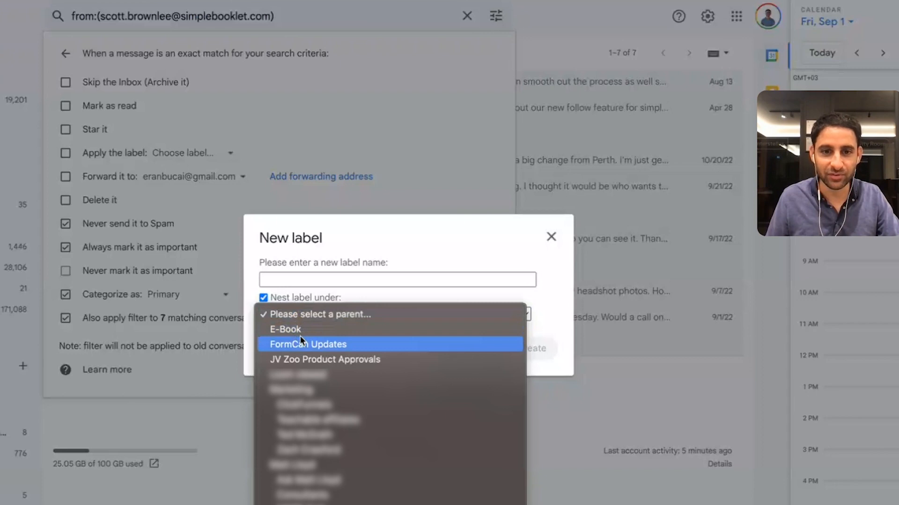
{"action": "left_click", "coordinate": [263, 298]}
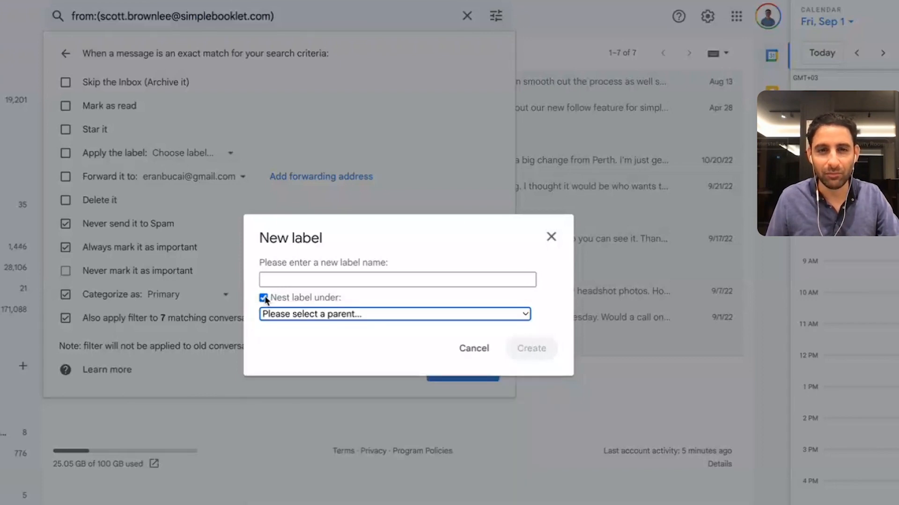
{"action": "left_click", "coordinate": [264, 297]}
{"action": "left_click", "coordinate": [284, 278]}
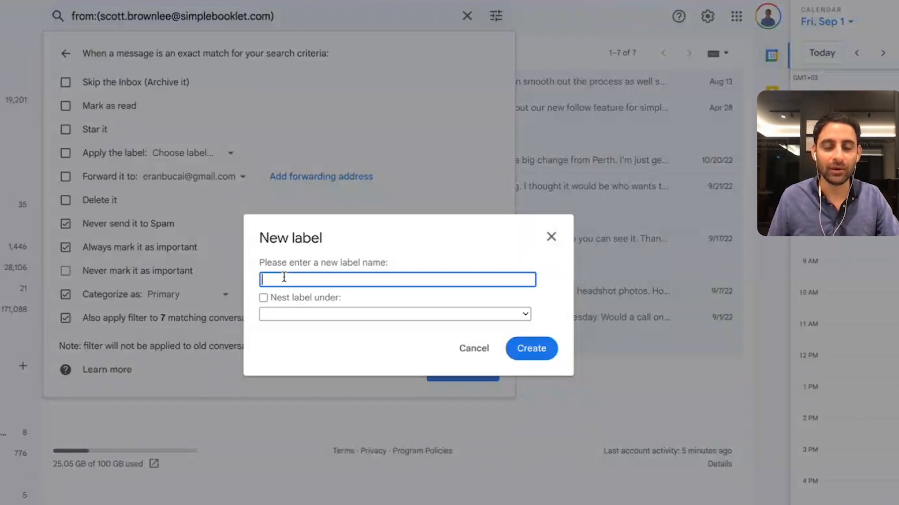
{"action": "left_click", "coordinate": [263, 298]}
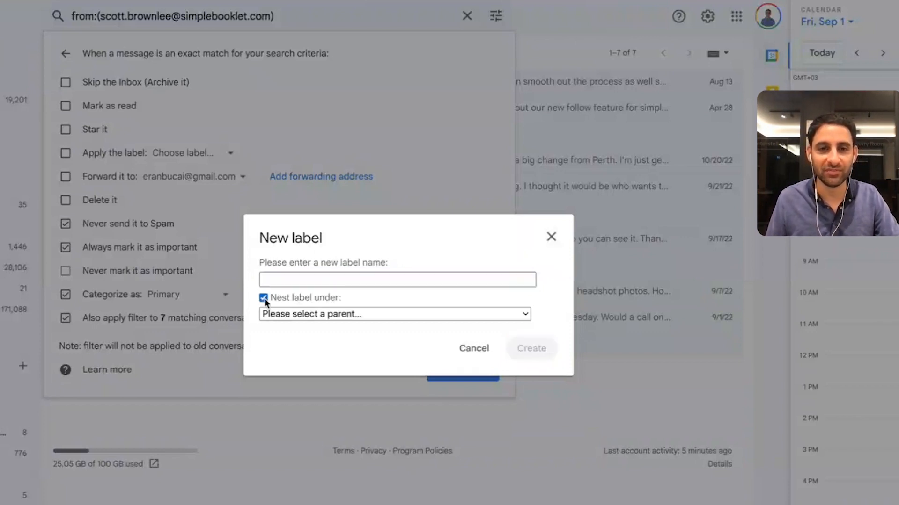
{"action": "left_click", "coordinate": [279, 281]}
{"action": "left_click", "coordinate": [264, 298]}
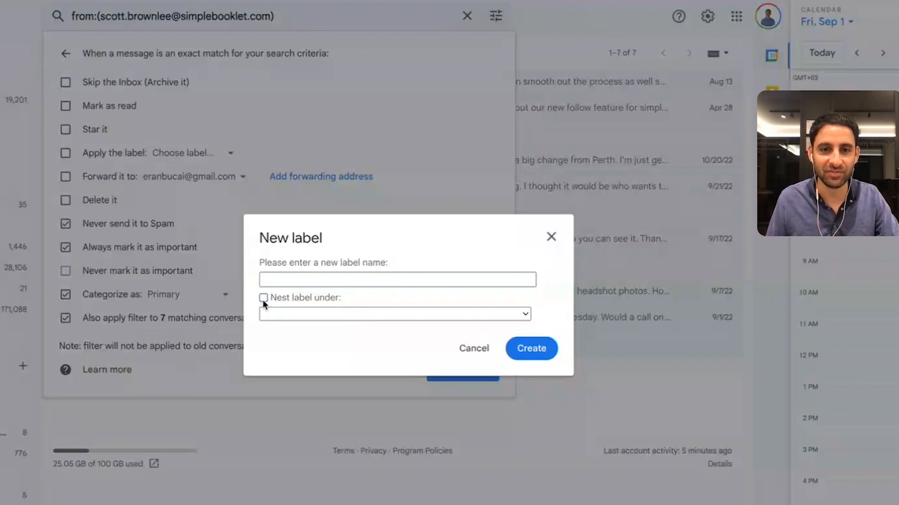
{"action": "left_click", "coordinate": [284, 276]}
{"action": "type", "text": "Scott Simple Booklet"}
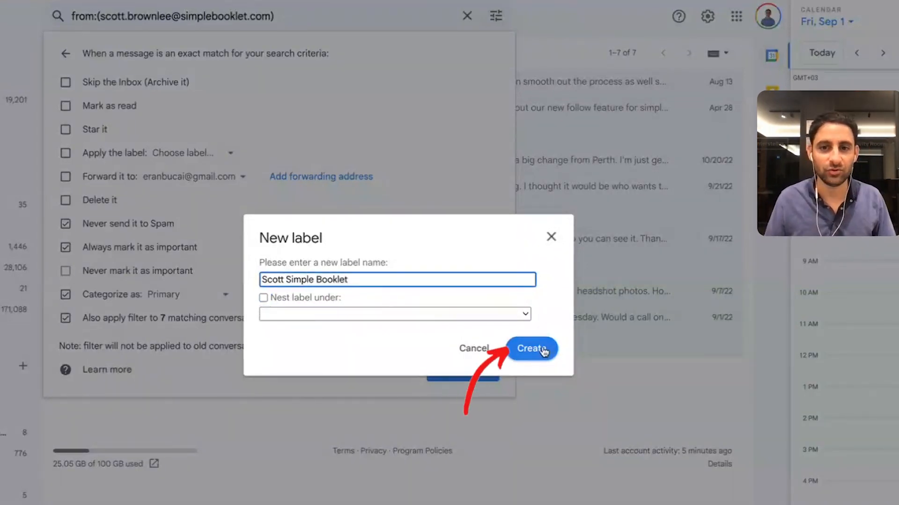
{"action": "left_click", "coordinate": [319, 315]}
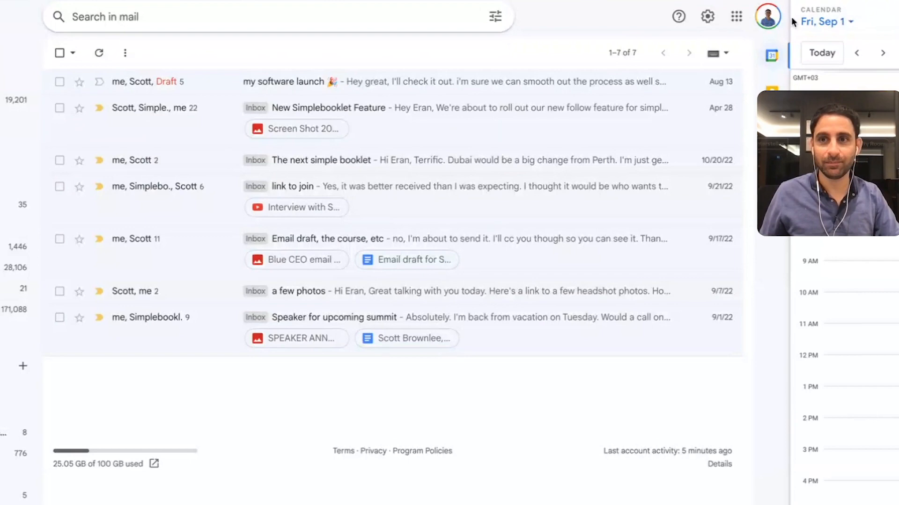
Dismiss the account and search options panels and return to the Primary inbox.
{"action": "left_click", "coordinate": [768, 17]}
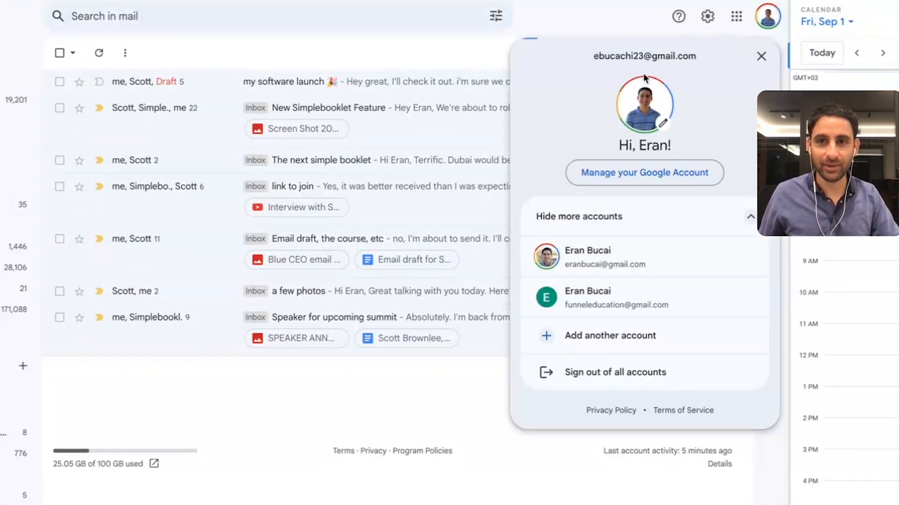
{"action": "left_click", "coordinate": [230, 6]}
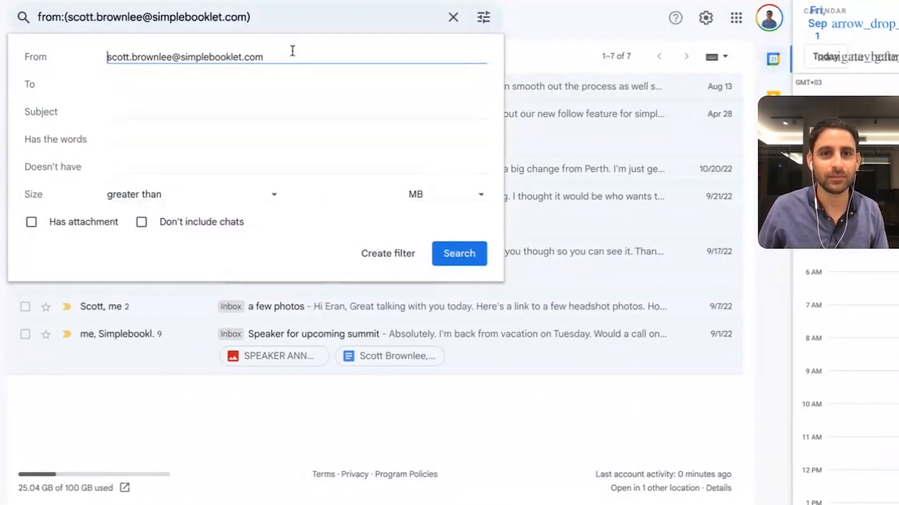
{"action": "left_click", "coordinate": [579, 26]}
{"action": "left_click", "coordinate": [1, 104]}
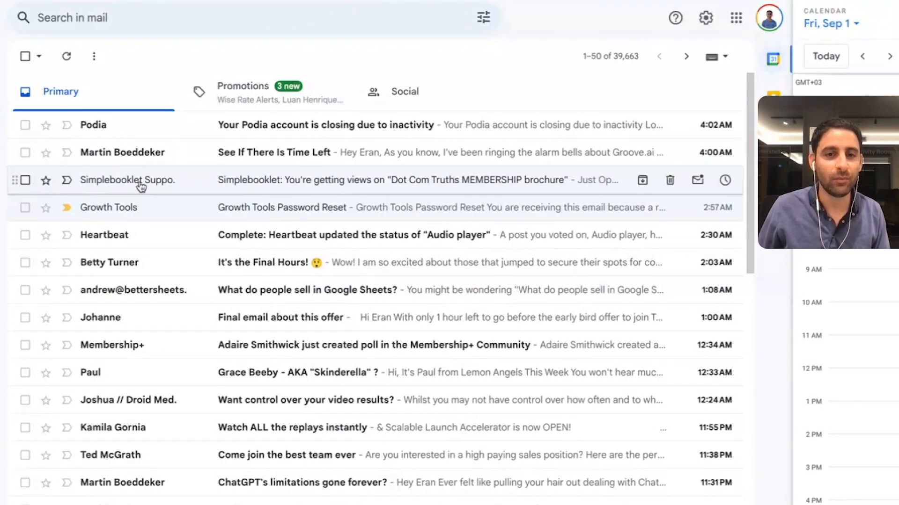
Start a filter from the Simplebooklet support email: category Updates, never important, apply to existing conversations.
{"action": "left_click", "coordinate": [141, 186]}
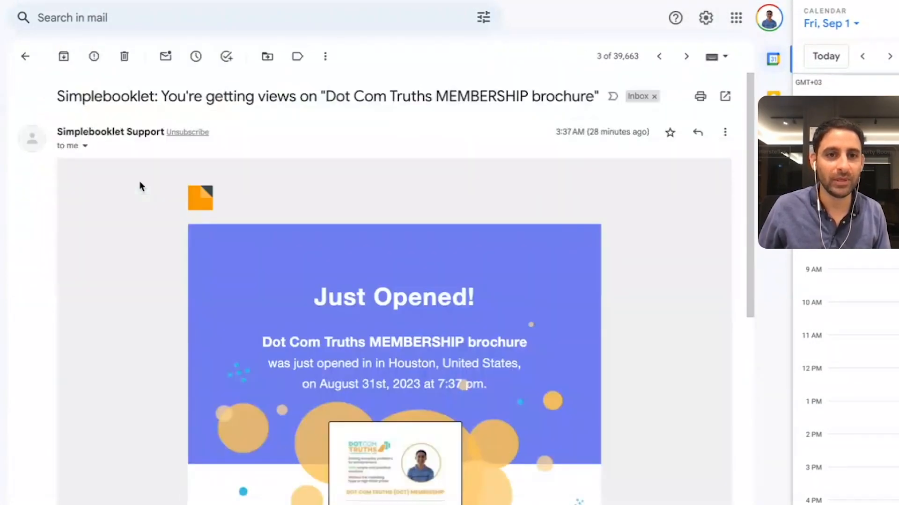
{"action": "left_click", "coordinate": [325, 56]}
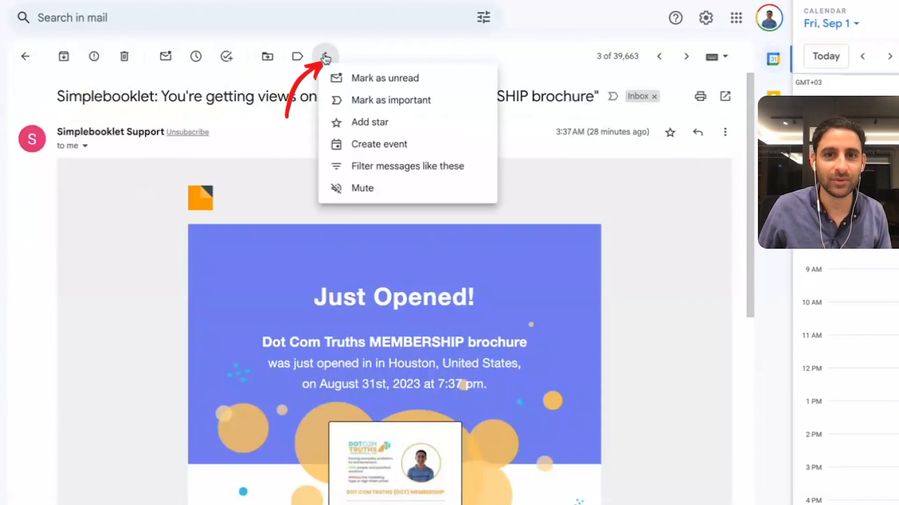
{"action": "left_click", "coordinate": [361, 168]}
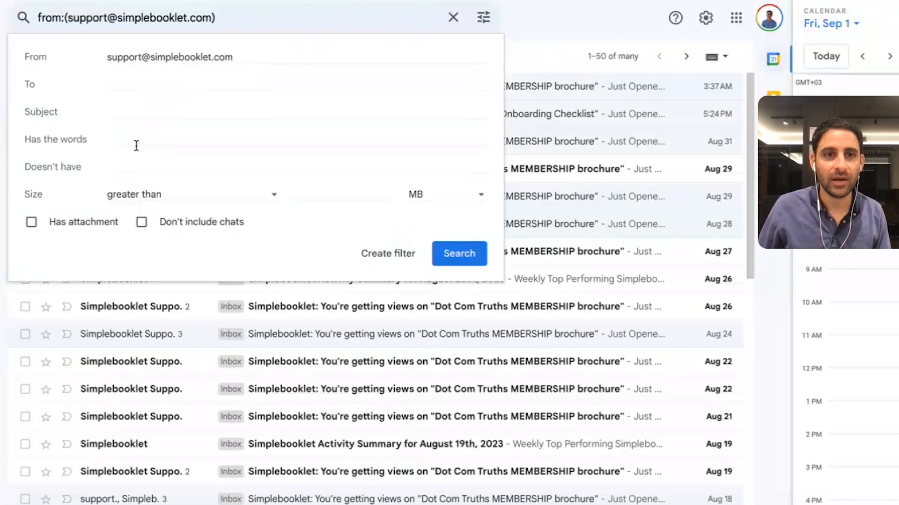
{"action": "left_click", "coordinate": [403, 256]}
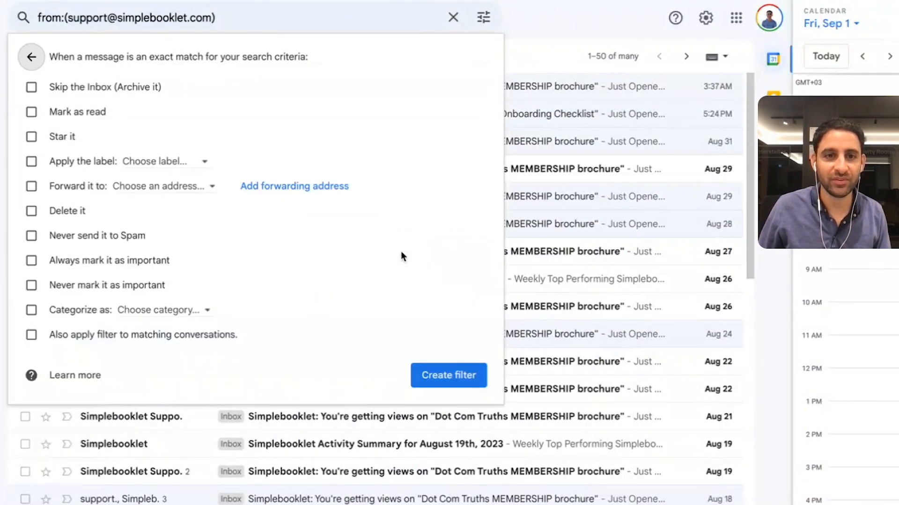
{"action": "left_click", "coordinate": [155, 164]}
{"action": "left_click", "coordinate": [247, 133]}
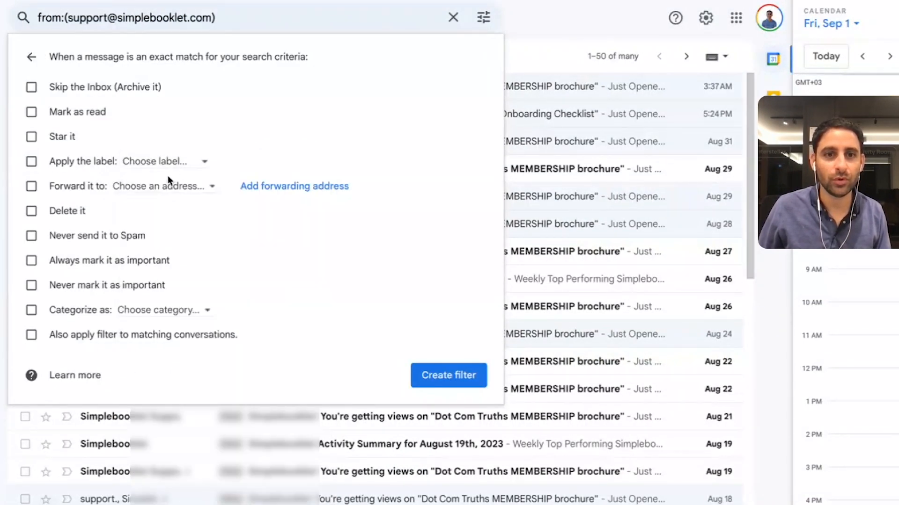
{"action": "left_click", "coordinate": [159, 310]}
{"action": "left_click", "coordinate": [186, 381]}
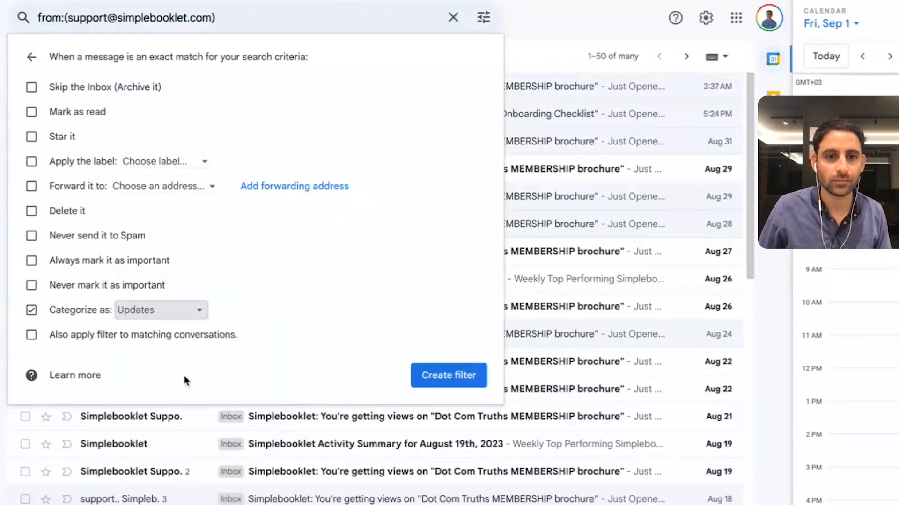
{"action": "left_click", "coordinate": [104, 337]}
{"action": "left_click", "coordinate": [32, 285]}
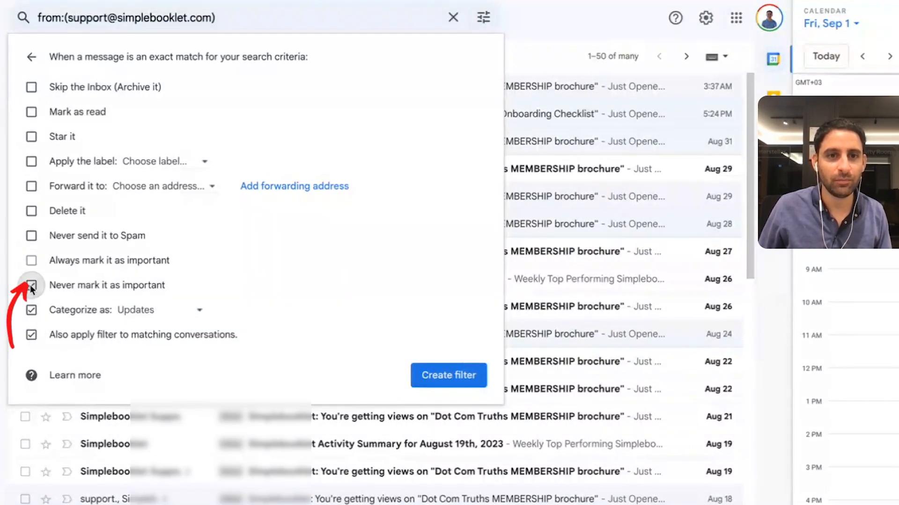
Create a new 'Simple Booklet Stats' label for the filter, mark mail as read, and save it.
{"action": "left_click", "coordinate": [154, 161]}
{"action": "left_click", "coordinate": [160, 187]}
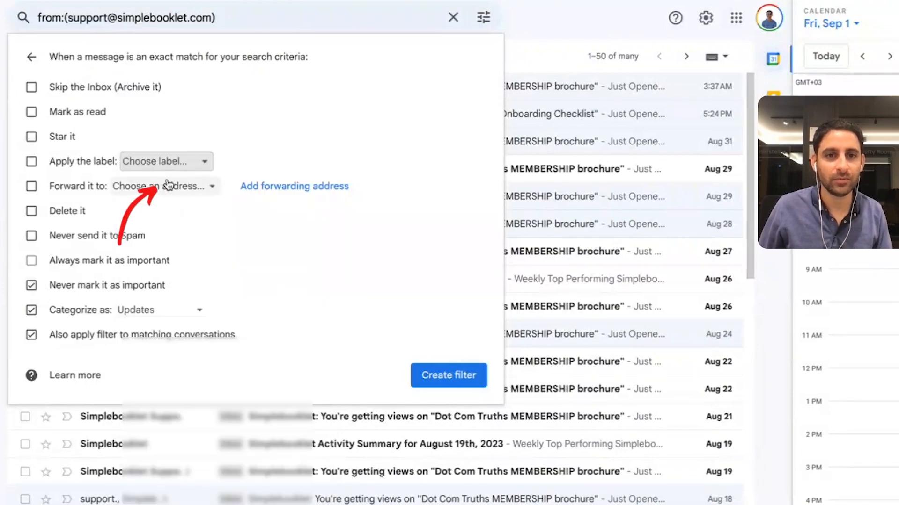
{"action": "type", "text": "Simoke"}
{"action": "type", "text": "ple Booklet Stats"}
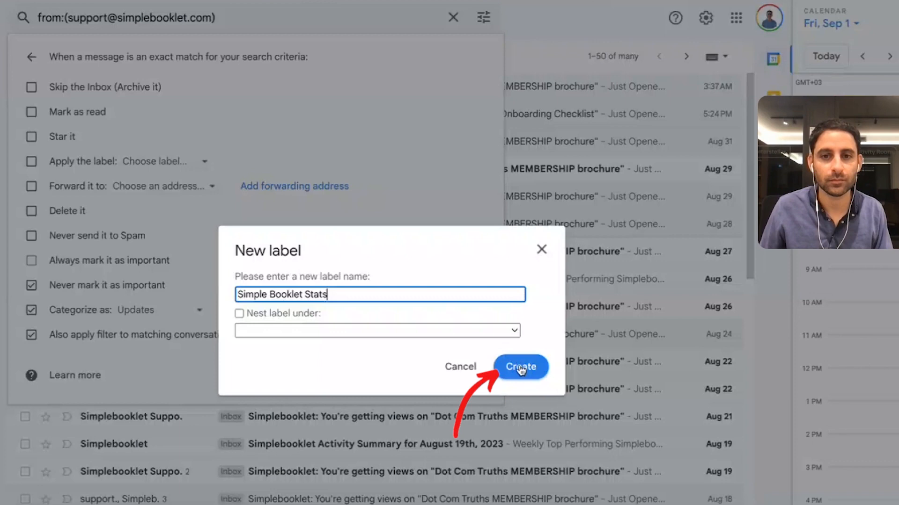
{"action": "left_click", "coordinate": [521, 368]}
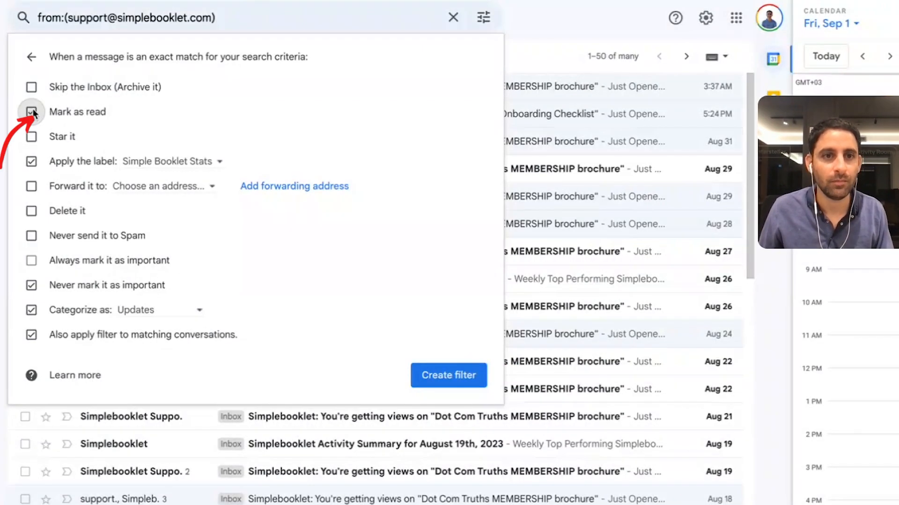
{"action": "left_click", "coordinate": [31, 111]}
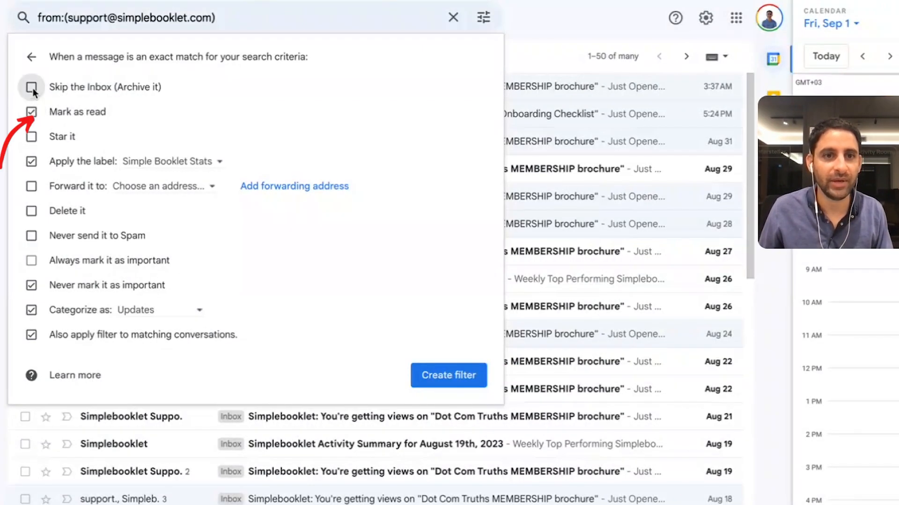
{"action": "left_click", "coordinate": [458, 375]}
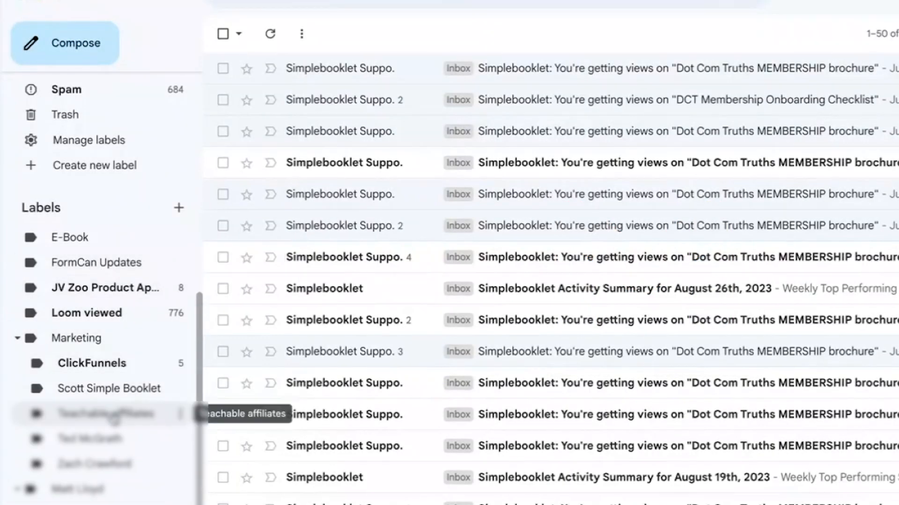
From the Simple Booklet Stats label, open the Simplebooklet support email and start a filter from it.
{"action": "scroll", "coordinate": [116, 380], "scroll_direction": "down", "scroll_amount": 1}
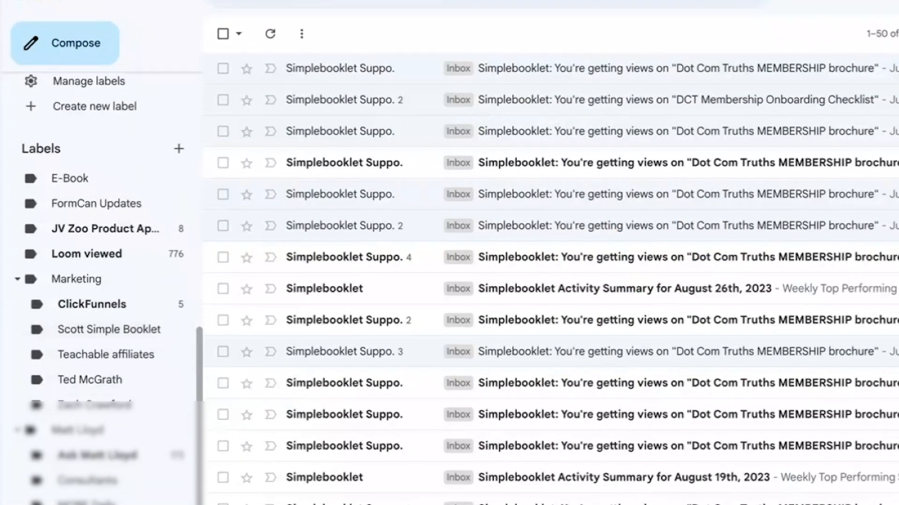
{"action": "left_click", "coordinate": [97, 455]}
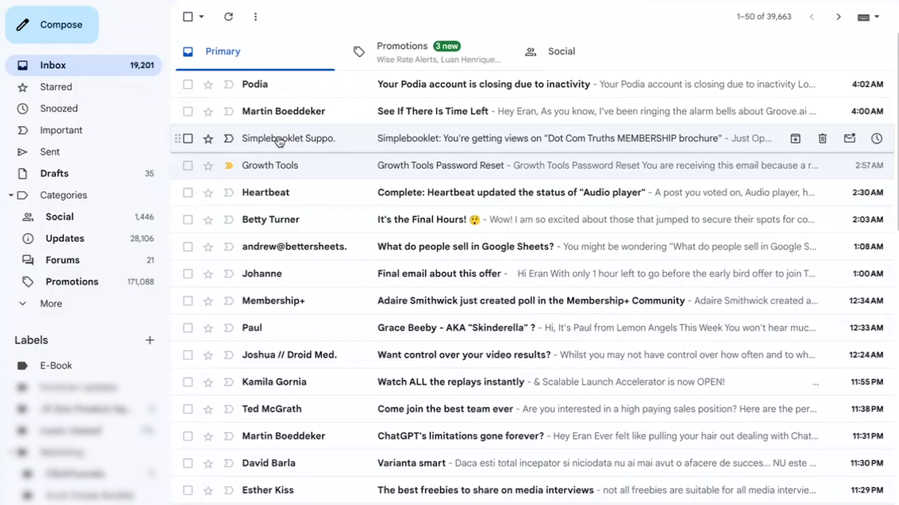
{"action": "left_click", "coordinate": [278, 140]}
{"action": "left_click", "coordinate": [483, 16]}
{"action": "left_click", "coordinate": [483, 16]}
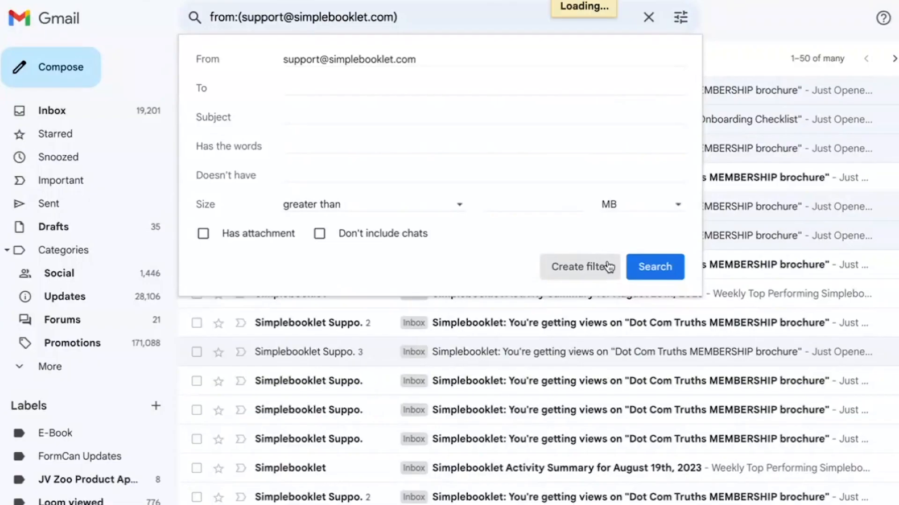
{"action": "left_click", "coordinate": [561, 210]}
Apply Simple Booklet Stats, mark read, never important, include existing conversations, and save the filter.
{"action": "left_click", "coordinate": [351, 172]}
{"action": "scroll", "coordinate": [357, 344], "scroll_direction": "down", "scroll_amount": 3}
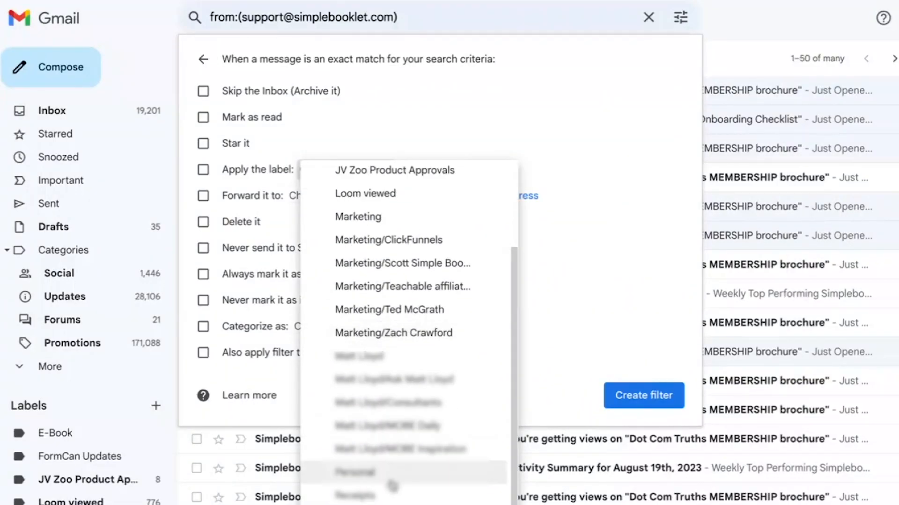
{"action": "left_click", "coordinate": [395, 471]}
{"action": "left_click", "coordinate": [203, 117]}
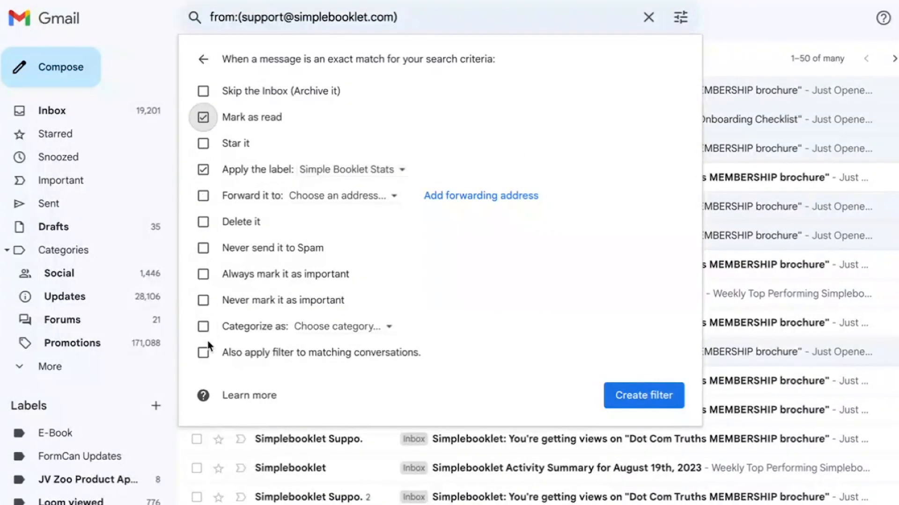
{"action": "left_click", "coordinate": [204, 354]}
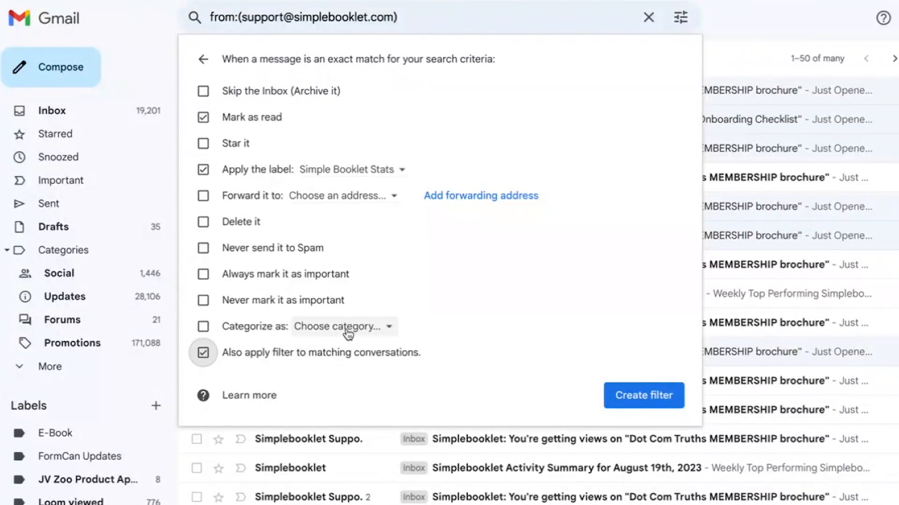
{"action": "left_click", "coordinate": [299, 336]}
{"action": "left_click", "coordinate": [555, 345]}
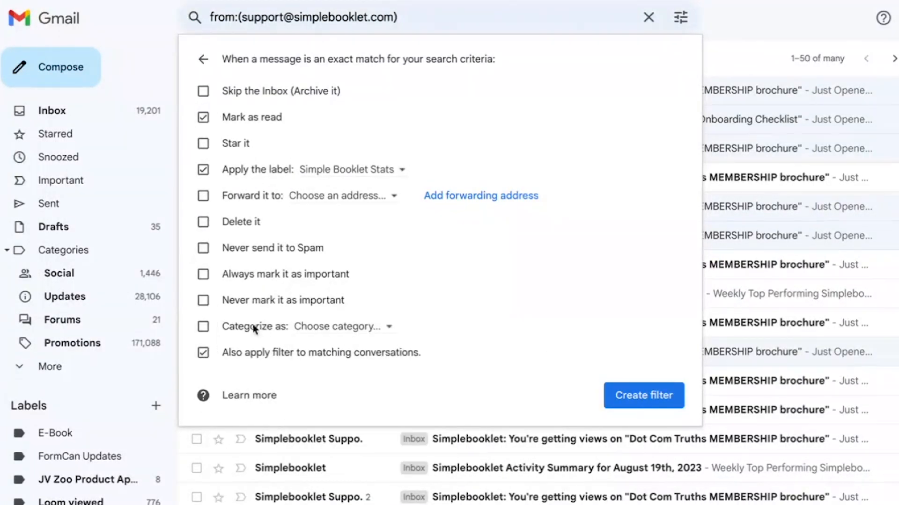
{"action": "left_click", "coordinate": [203, 301]}
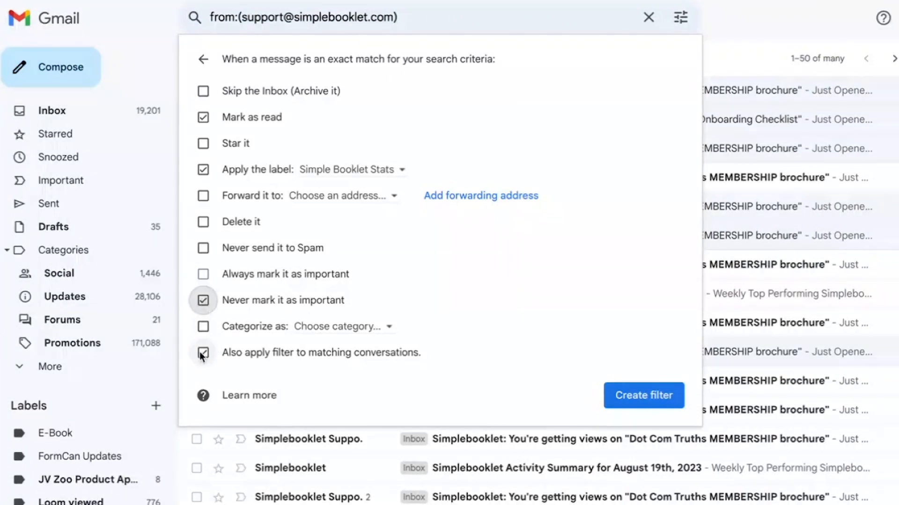
{"action": "left_click", "coordinate": [656, 397]}
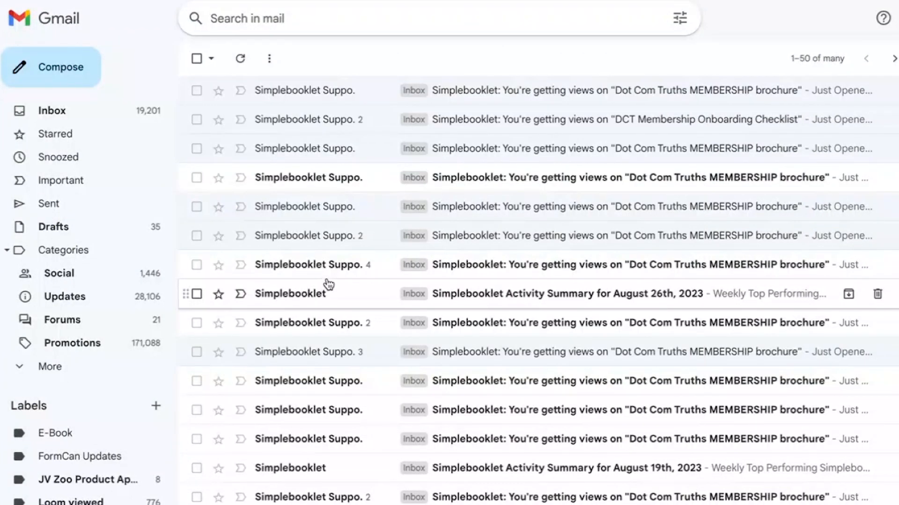
Select all 684 conversations under Simple Booklet Stats and scroll through the list.
{"action": "left_click", "coordinate": [195, 58]}
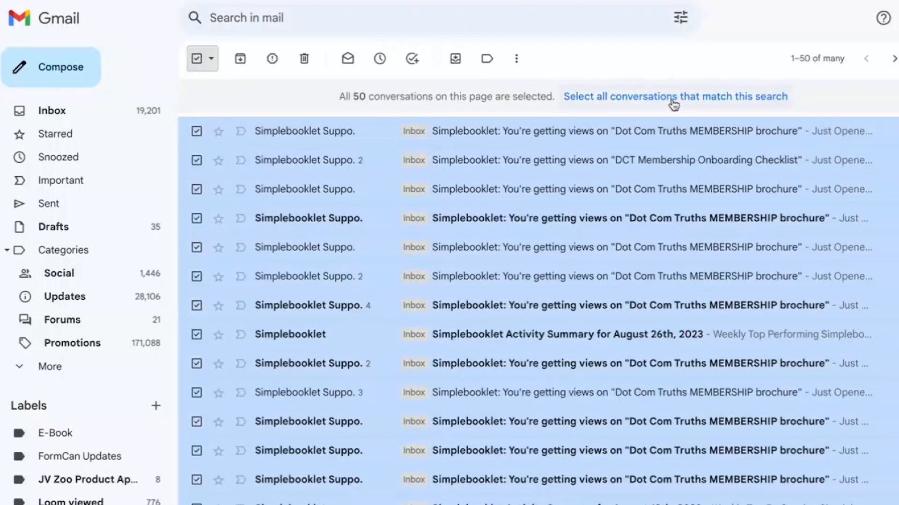
{"action": "left_click", "coordinate": [673, 98]}
{"action": "scroll", "coordinate": [399, 197], "scroll_direction": "down", "scroll_amount": 15}
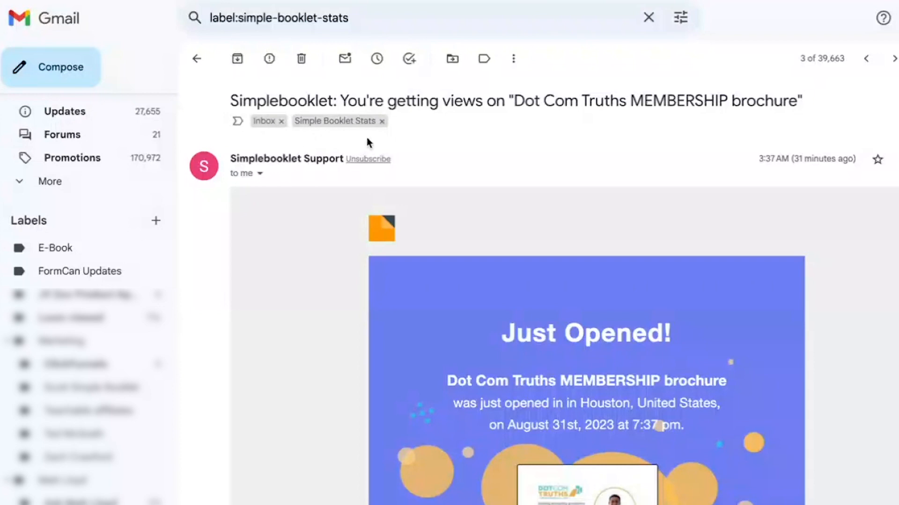
{"action": "scroll", "coordinate": [98, 253], "scroll_direction": "down", "scroll_amount": 1}
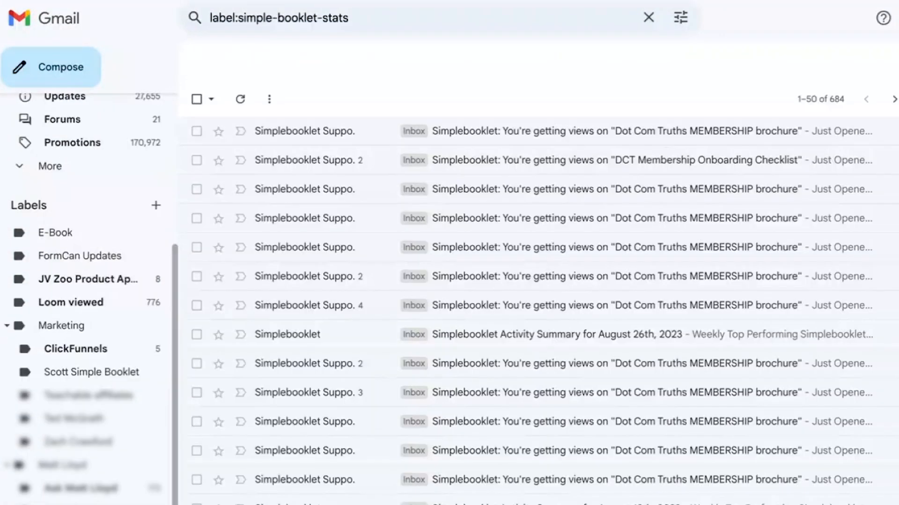
{"action": "scroll", "coordinate": [348, 344], "scroll_direction": "down", "scroll_amount": 14}
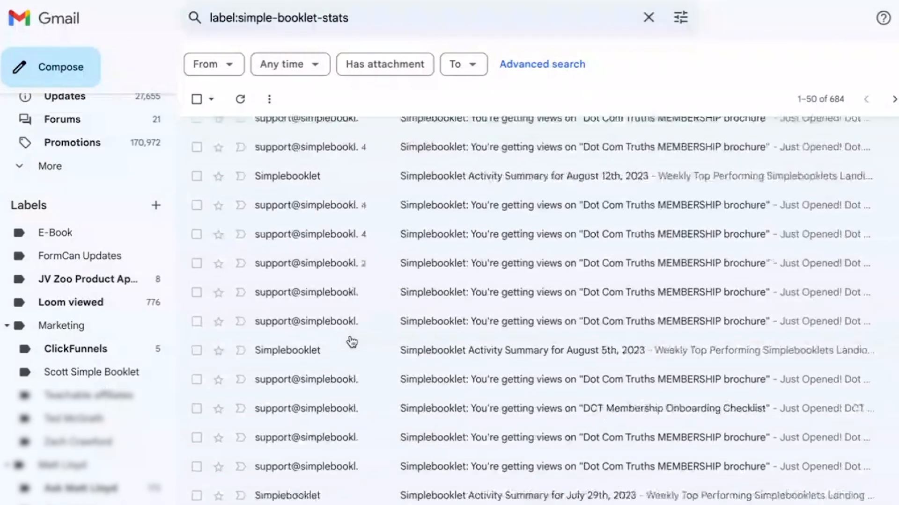
{"action": "scroll", "coordinate": [352, 342], "scroll_direction": "up", "scroll_amount": 14}
{"action": "scroll", "coordinate": [28, 335], "scroll_direction": "up", "scroll_amount": 4}
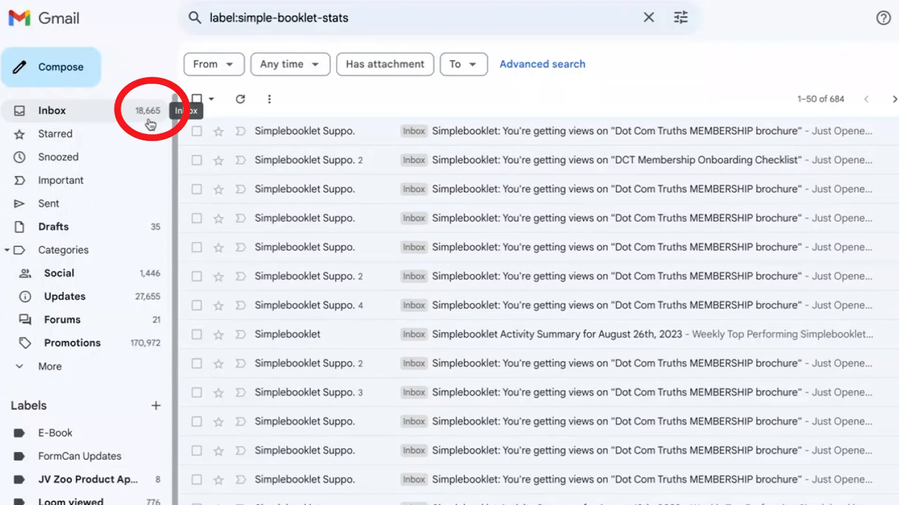
Return to the inbox and open Magnetic Marketing's '[Last Chance] The Most Profitable Time Of Your Life' email.
{"action": "left_click", "coordinate": [76, 117]}
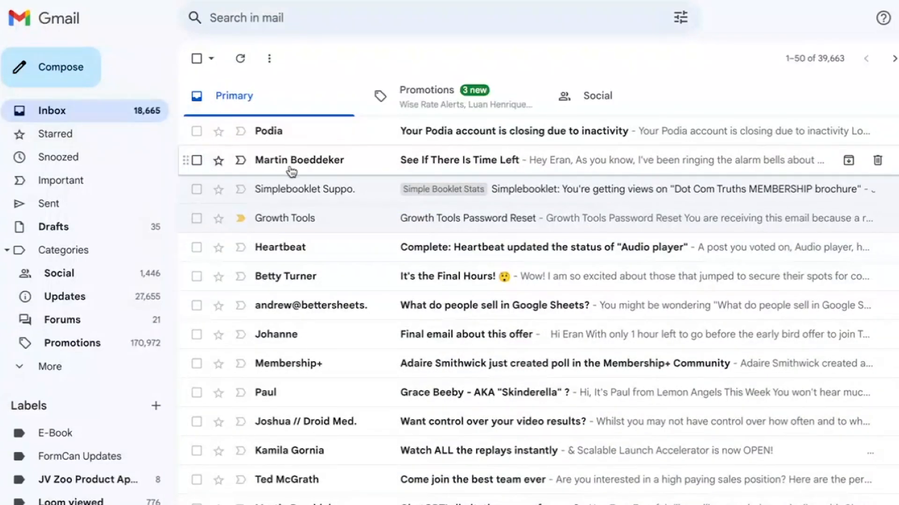
{"action": "mouse_move", "coordinate": [322, 189]}
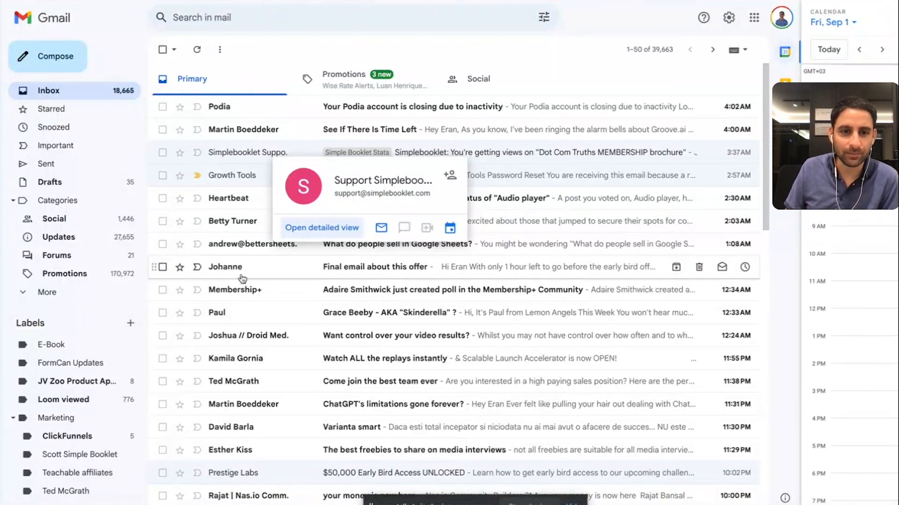
{"action": "mouse_move", "coordinate": [230, 247]}
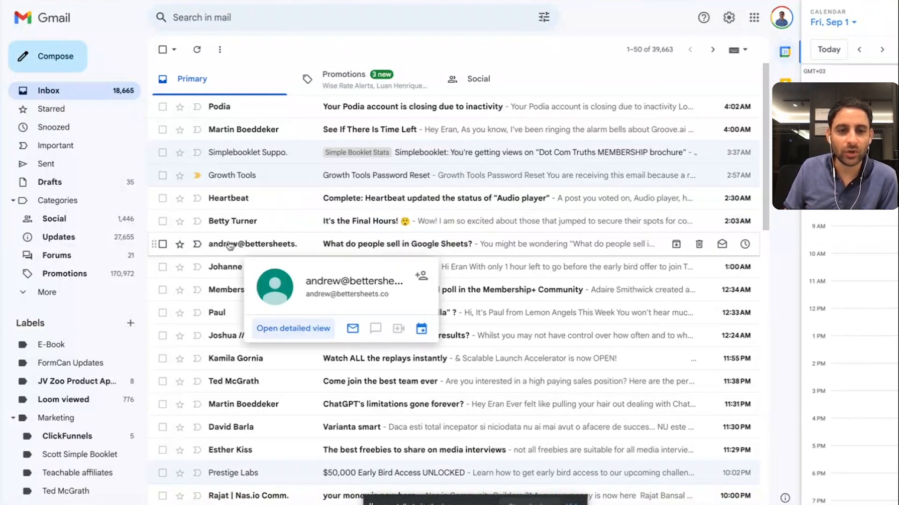
{"action": "scroll", "coordinate": [230, 247], "scroll_direction": "down", "scroll_amount": 15}
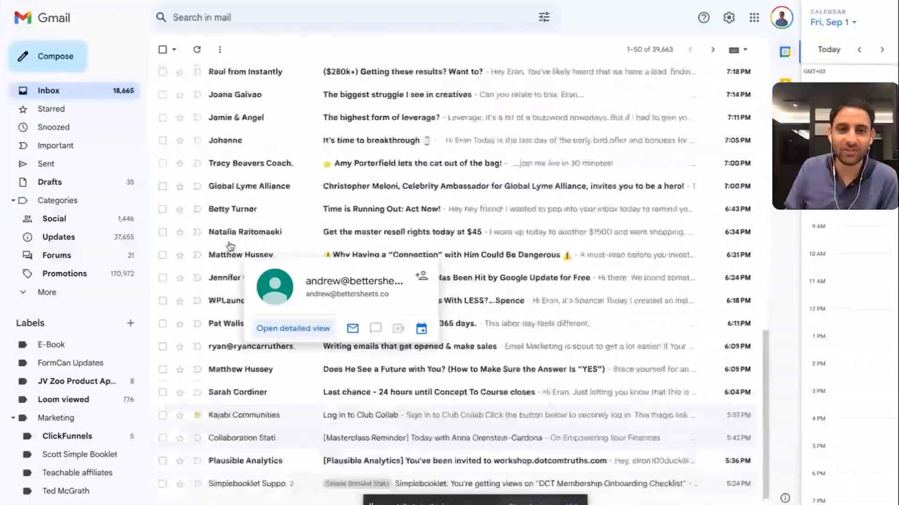
{"action": "scroll", "coordinate": [229, 247], "scroll_direction": "up", "scroll_amount": 5}
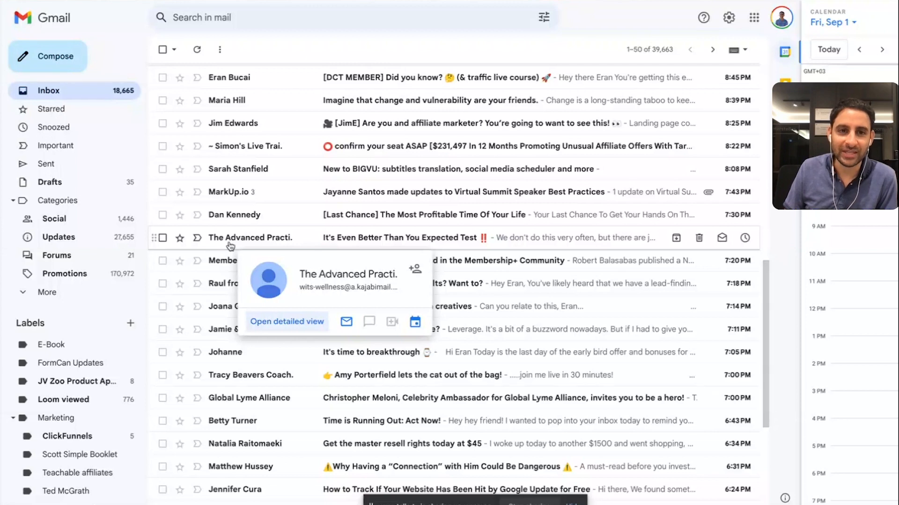
{"action": "left_click", "coordinate": [237, 216]}
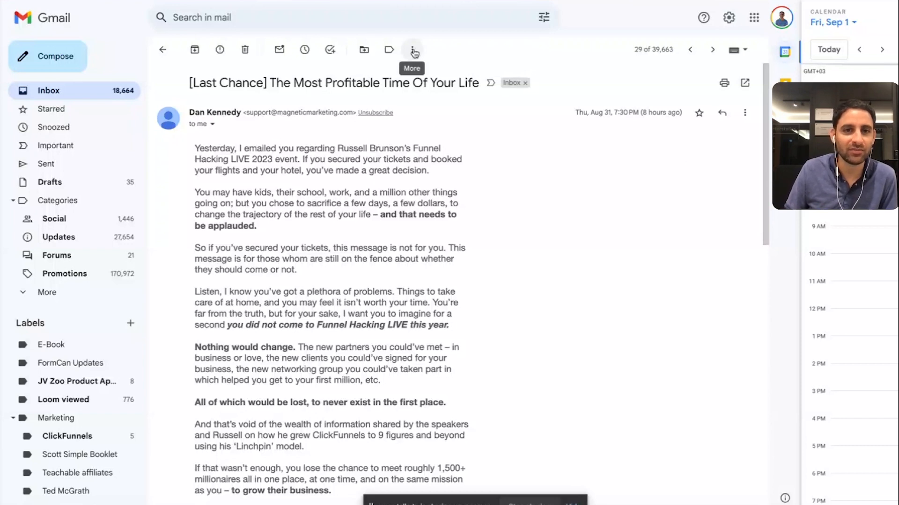
Start a filter for this sender that applies a new 'Dan Kennedy' label nested under Marketing.
{"action": "left_click", "coordinate": [414, 51]}
{"action": "left_click", "coordinate": [440, 141]}
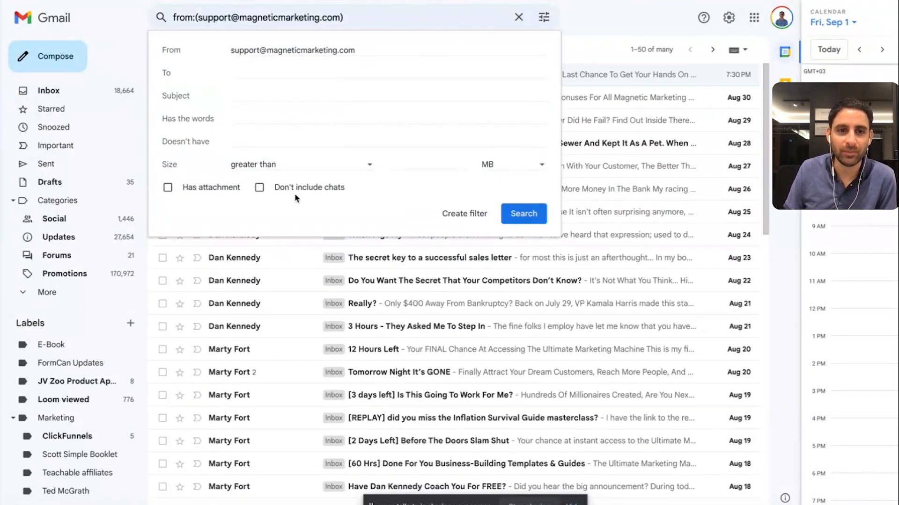
{"action": "left_click", "coordinate": [464, 213]}
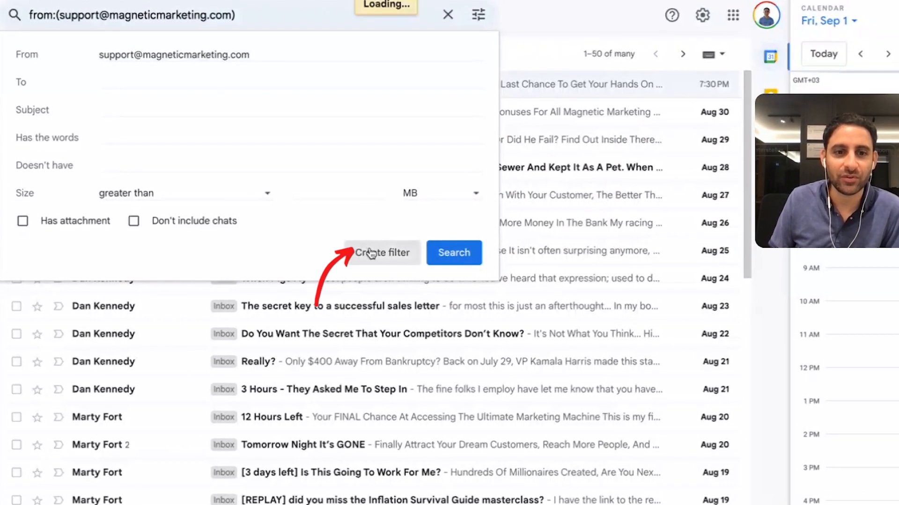
{"action": "left_click", "coordinate": [168, 161]}
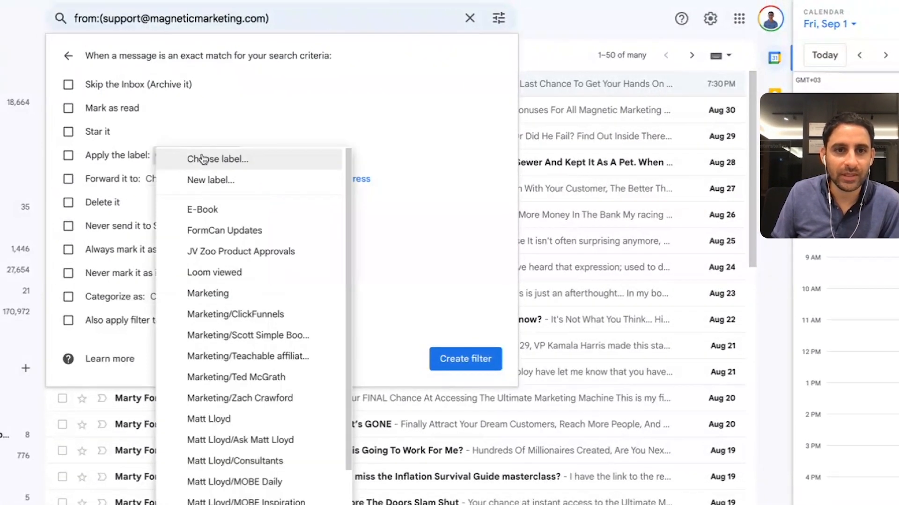
{"action": "left_click", "coordinate": [209, 182]}
{"action": "type", "text": "Dan "}
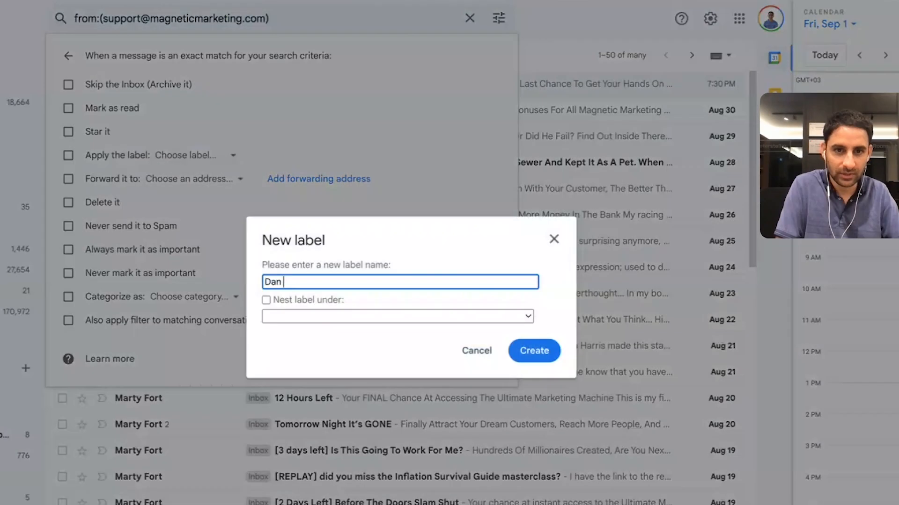
{"action": "type", "text": "Kennedy"}
{"action": "left_click", "coordinate": [301, 300]}
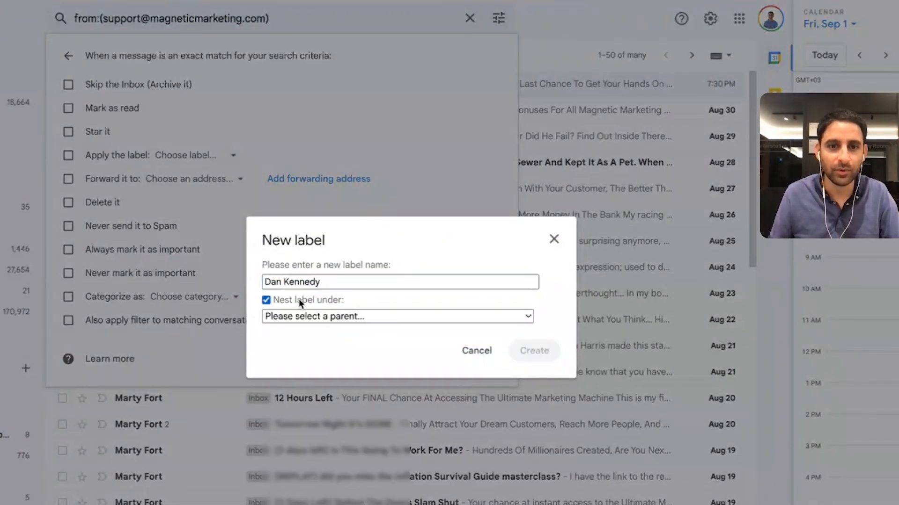
{"action": "left_click", "coordinate": [302, 316]}
{"action": "left_click", "coordinate": [293, 392]}
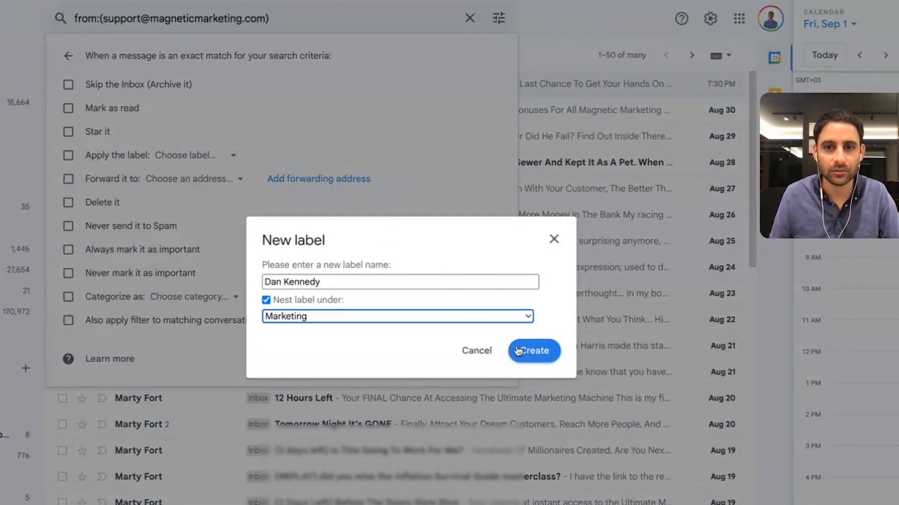
{"action": "left_click", "coordinate": [524, 352]}
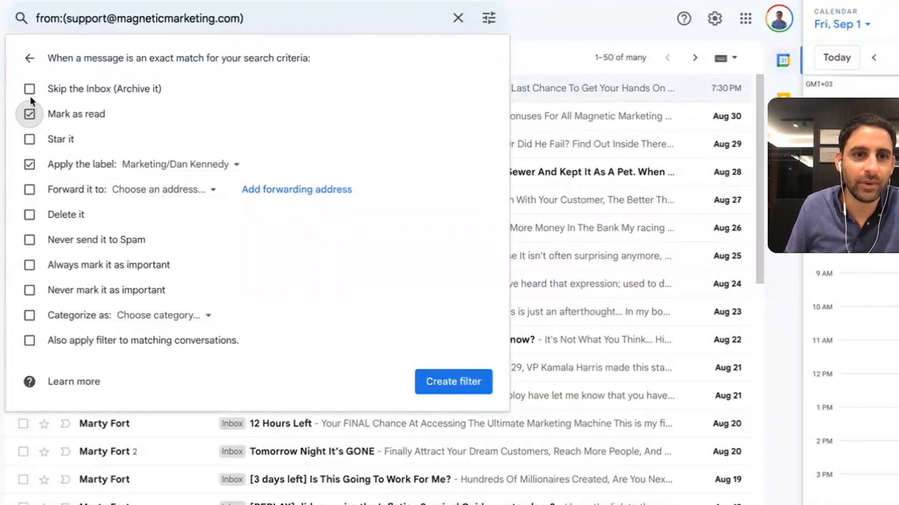
Make the filter skip the inbox, never mark important, cover existing conversations, and save it.
{"action": "left_click", "coordinate": [30, 89]}
{"action": "left_click", "coordinate": [29, 291]}
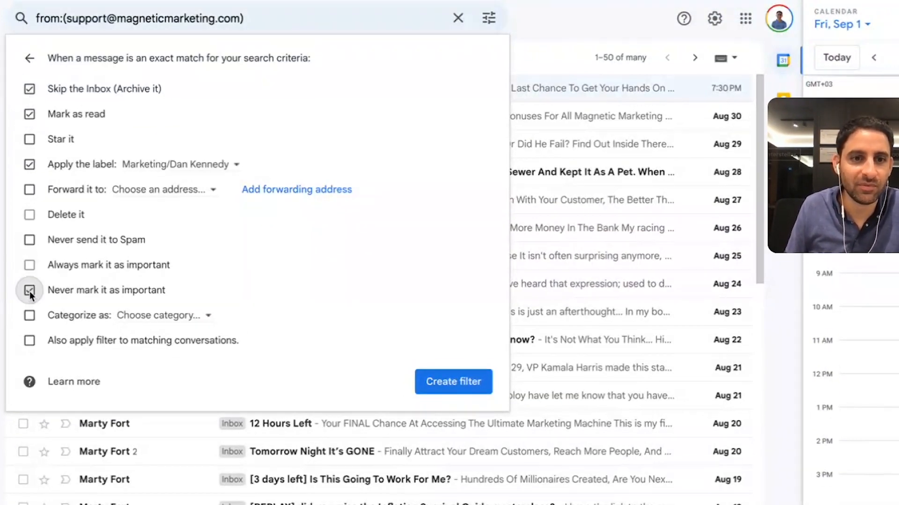
{"action": "left_click", "coordinate": [30, 341]}
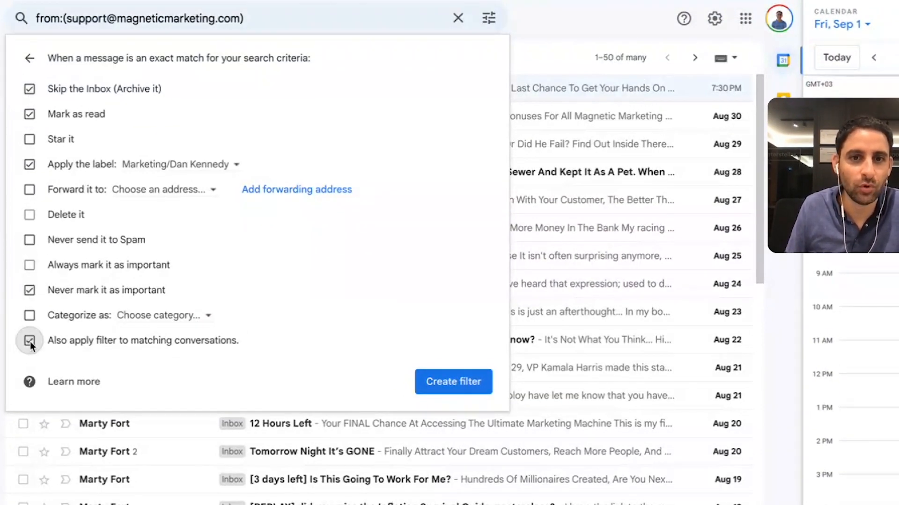
{"action": "left_click", "coordinate": [477, 388]}
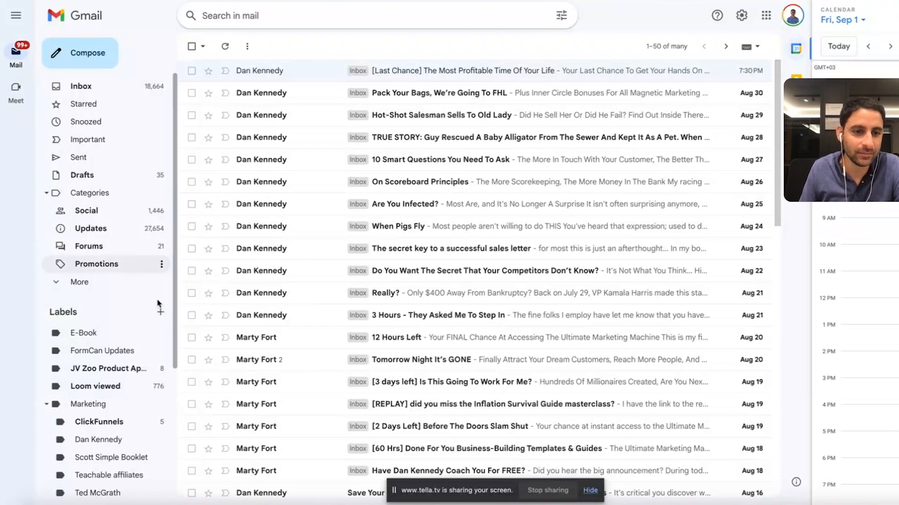
Browse the 272 conversations in the Marketing/Dan Kennedy label.
{"action": "scroll", "coordinate": [112, 428], "scroll_direction": "down", "scroll_amount": 1}
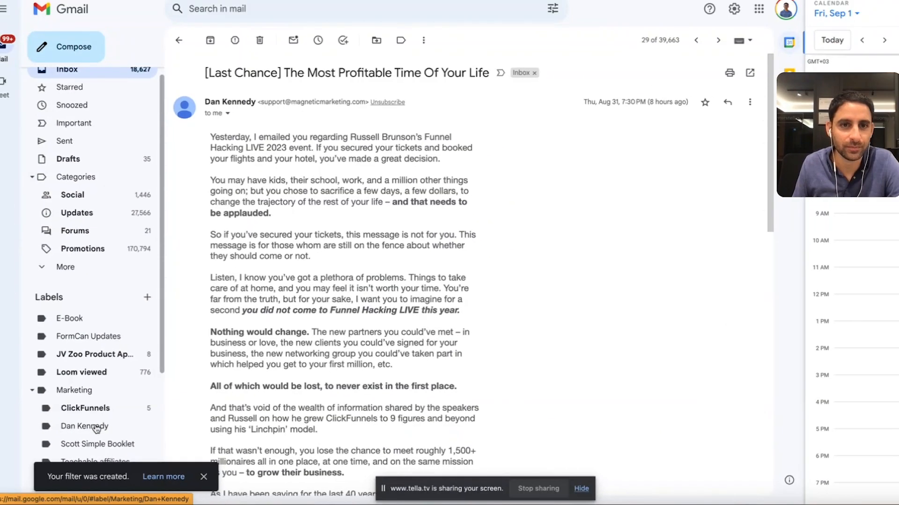
{"action": "left_click", "coordinate": [113, 428]}
{"action": "scroll", "coordinate": [316, 311], "scroll_direction": "down", "scroll_amount": 12}
{"action": "scroll", "coordinate": [316, 311], "scroll_direction": "up", "scroll_amount": 15}
{"action": "scroll", "coordinate": [93, 141], "scroll_direction": "up", "scroll_amount": 1}
Return to the Primary inbox and scroll through its messages.
{"action": "left_click", "coordinate": [77, 84]}
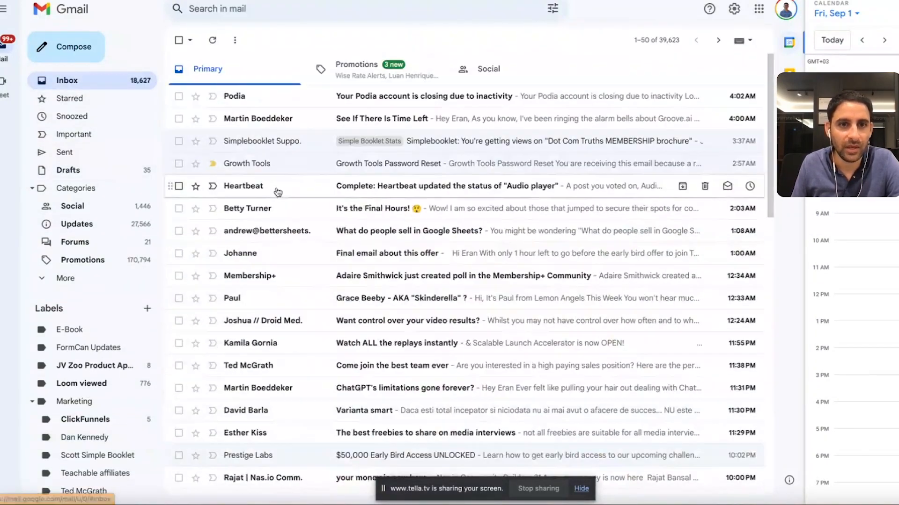
{"action": "scroll", "coordinate": [277, 192], "scroll_direction": "down", "scroll_amount": 2}
{"action": "scroll", "coordinate": [277, 191], "scroll_direction": "down", "scroll_amount": 10}
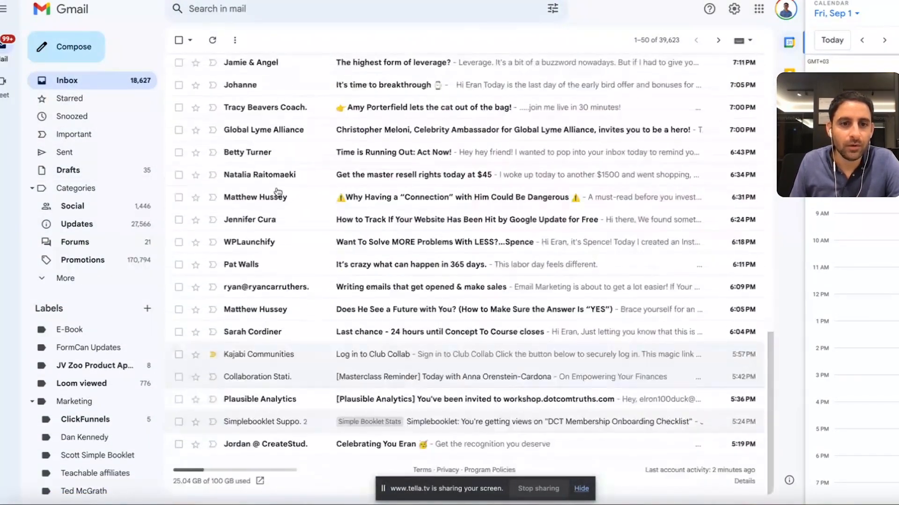
{"action": "scroll", "coordinate": [277, 192], "scroll_direction": "up", "scroll_amount": 15}
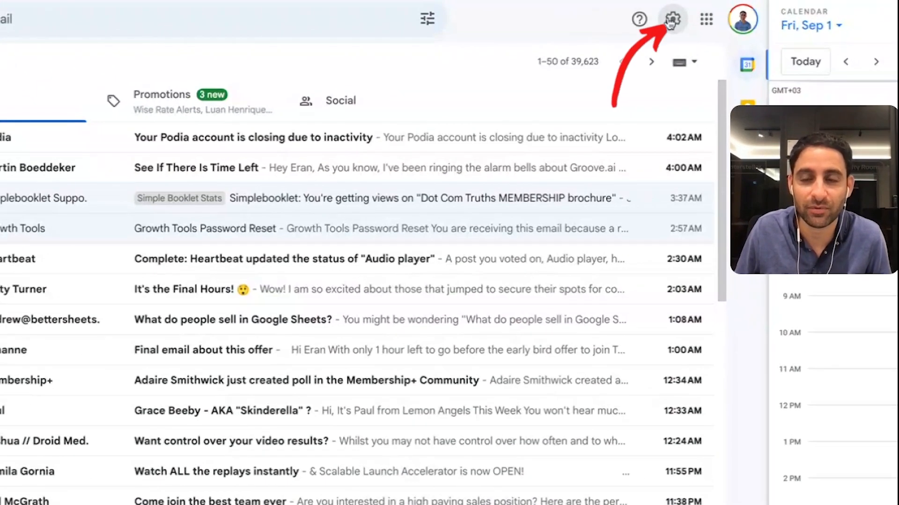
{"action": "left_click", "coordinate": [671, 21]}
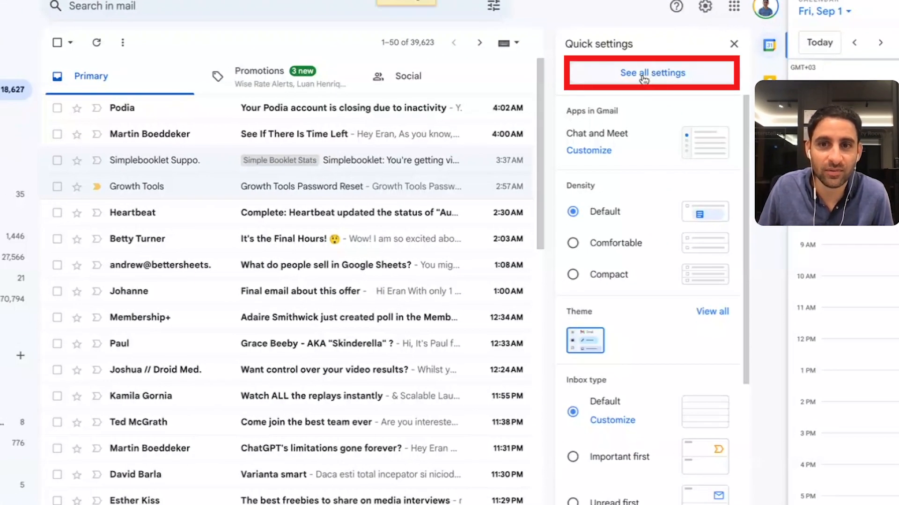
{"action": "left_click", "coordinate": [653, 74]}
{"action": "left_click", "coordinate": [401, 71]}
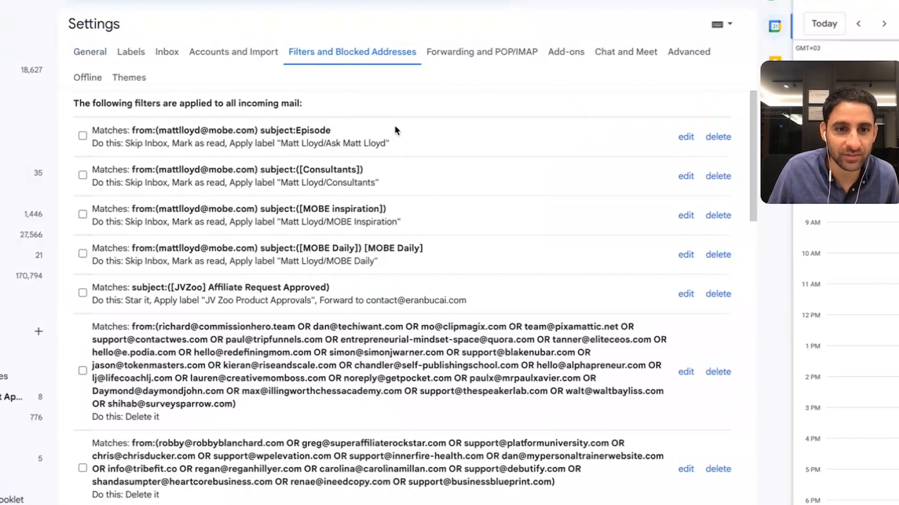
{"action": "scroll", "coordinate": [433, 133], "scroll_direction": "down", "scroll_amount": 10}
{"action": "scroll", "coordinate": [433, 133], "scroll_direction": "down", "scroll_amount": 10}
{"action": "scroll", "coordinate": [433, 133], "scroll_direction": "up", "scroll_amount": 3}
{"action": "scroll", "coordinate": [434, 133], "scroll_direction": "up", "scroll_amount": 2}
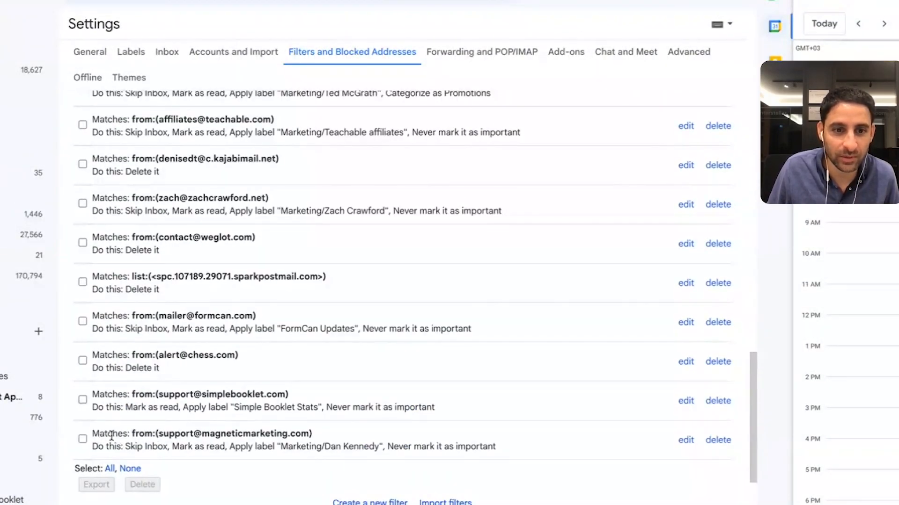
{"action": "left_click_drag", "start_coordinate": [159, 433], "coordinate": [306, 431]}
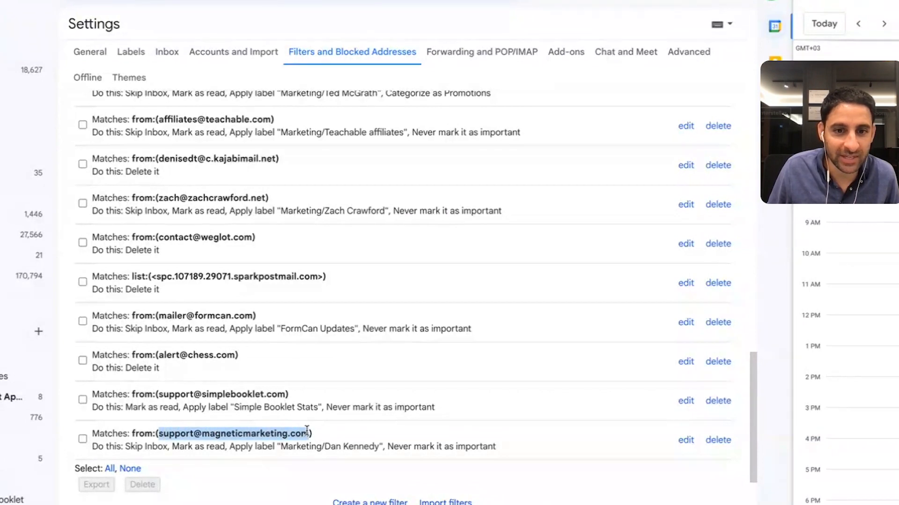
{"action": "left_click_drag", "start_coordinate": [158, 395], "coordinate": [266, 394]}
{"action": "left_click_drag", "start_coordinate": [179, 355], "coordinate": [217, 354]}
{"action": "left_click_drag", "start_coordinate": [167, 316], "coordinate": [231, 318]}
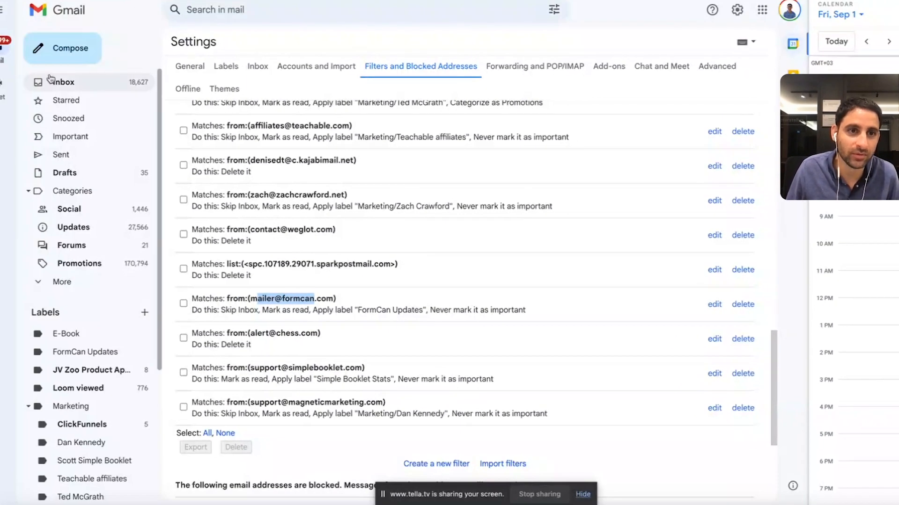
{"action": "left_click", "coordinate": [70, 88]}
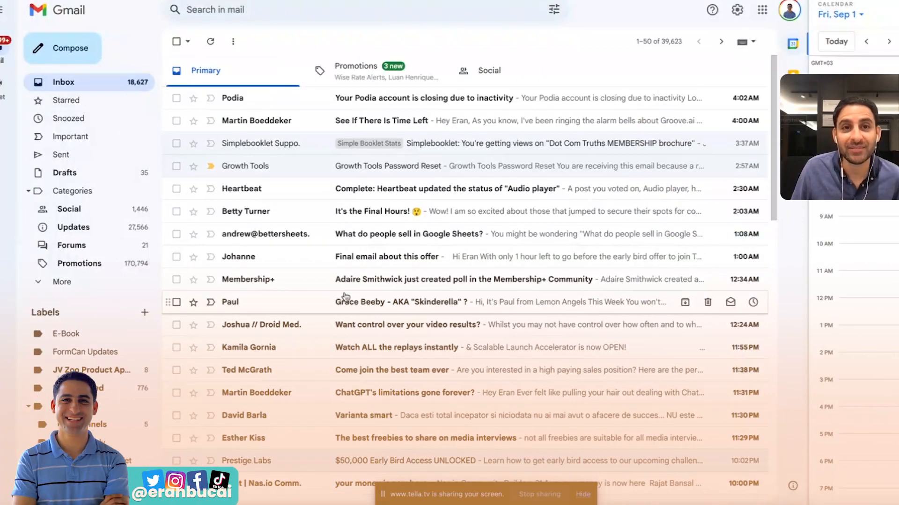